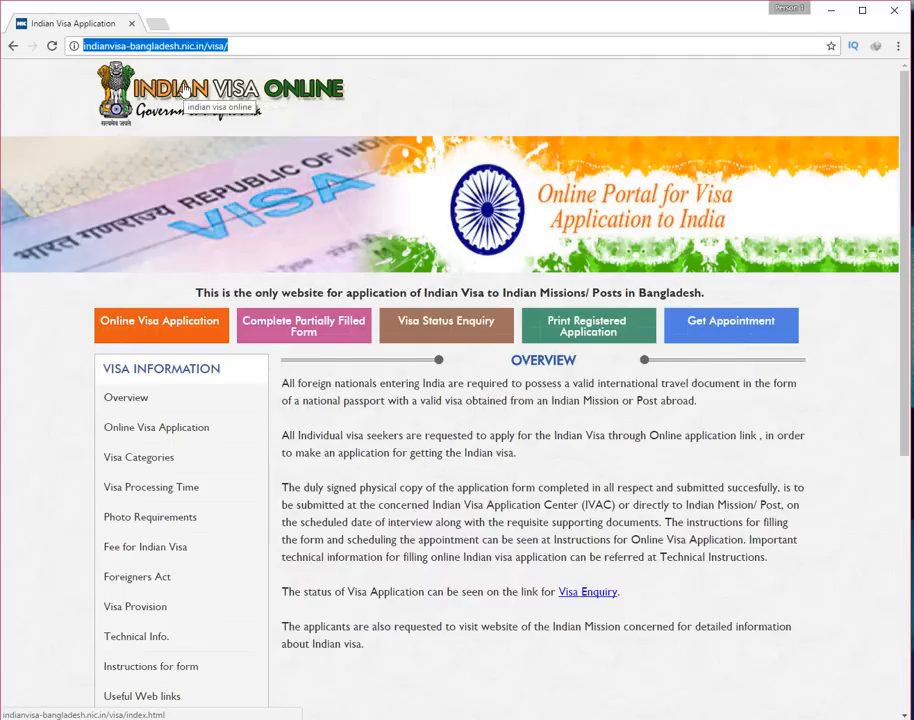
Start a new online visa application, applying from BANGLADESH
left_click(410, 382)
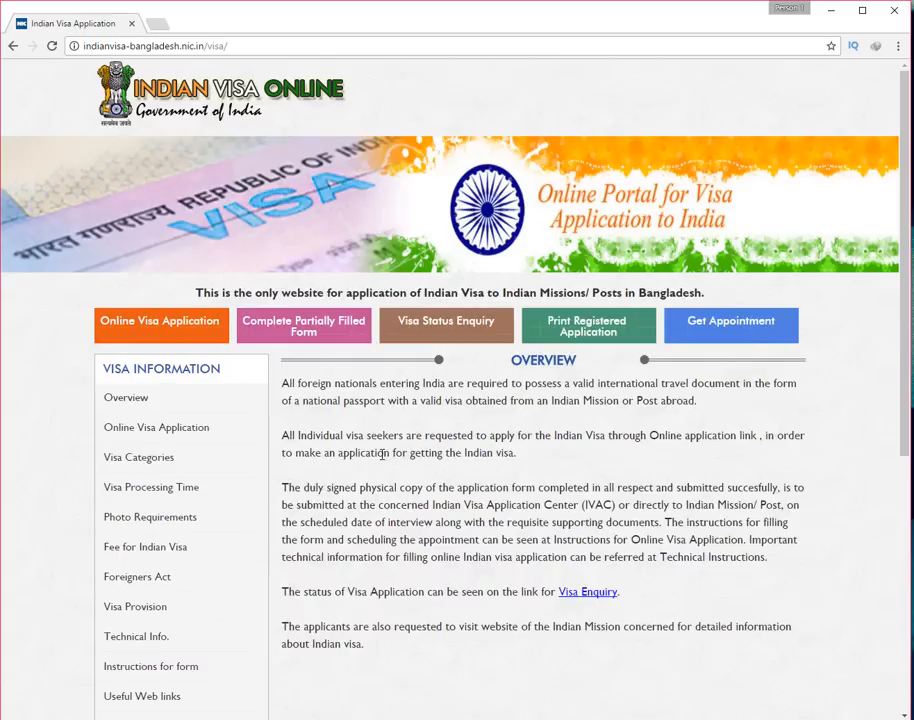
scroll(378, 452, "down", 2)
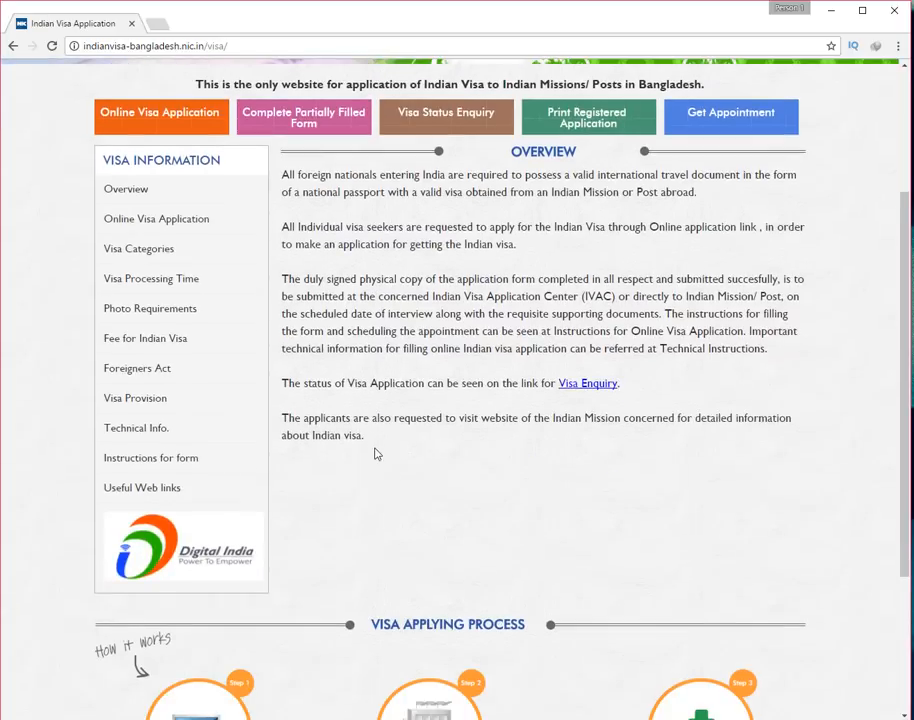
scroll(376, 454, "down", 2)
left_click(194, 537)
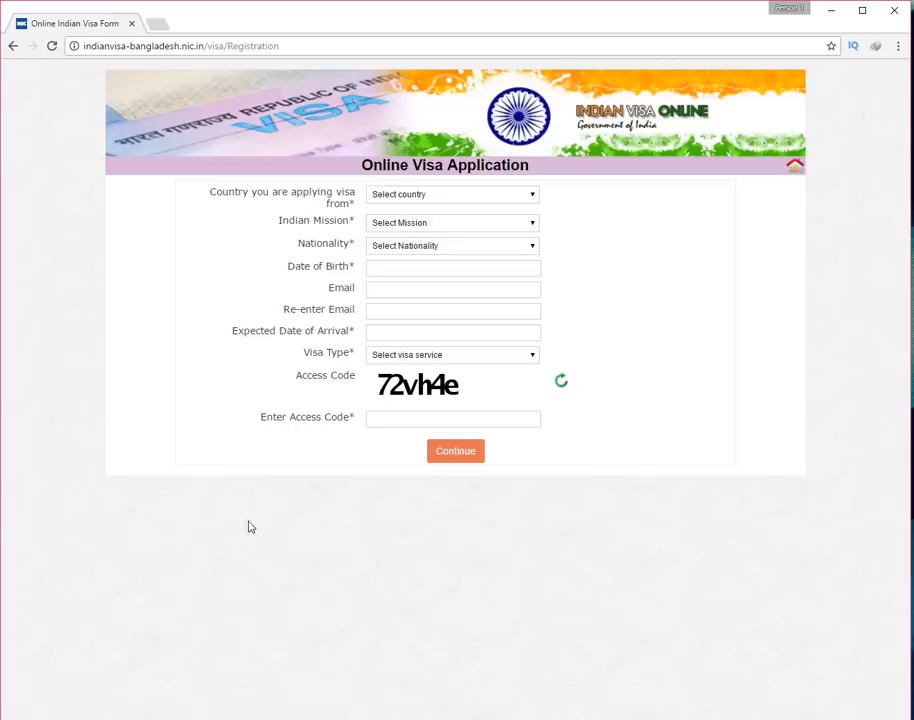
left_click(435, 196)
left_click(430, 219)
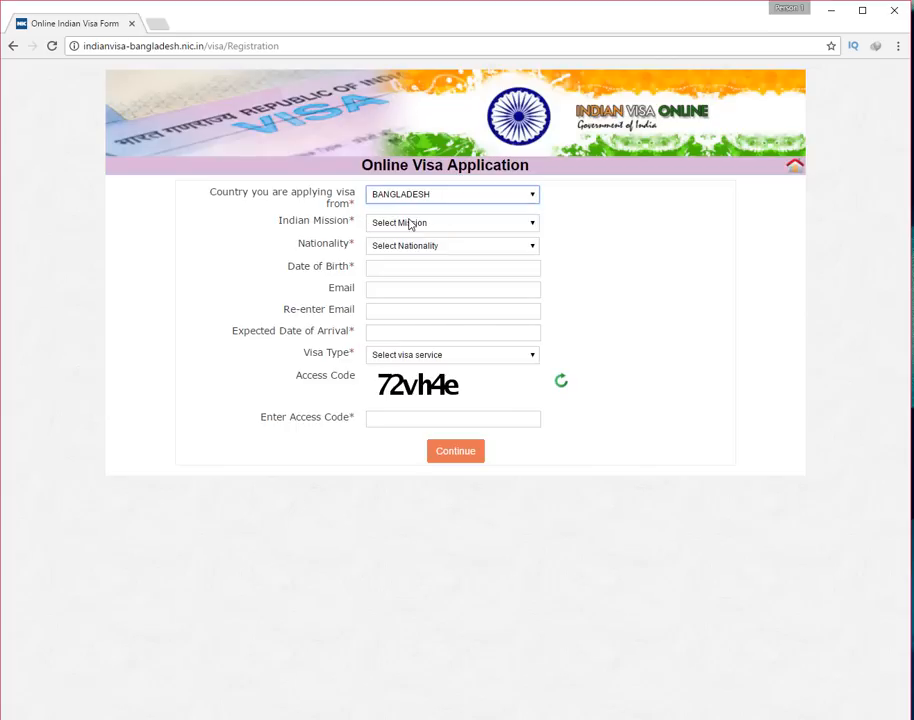
Choose the BANGLADESH-DHAKA mission and BANGLADESH as the nationality
left_click(409, 228)
left_click(414, 259)
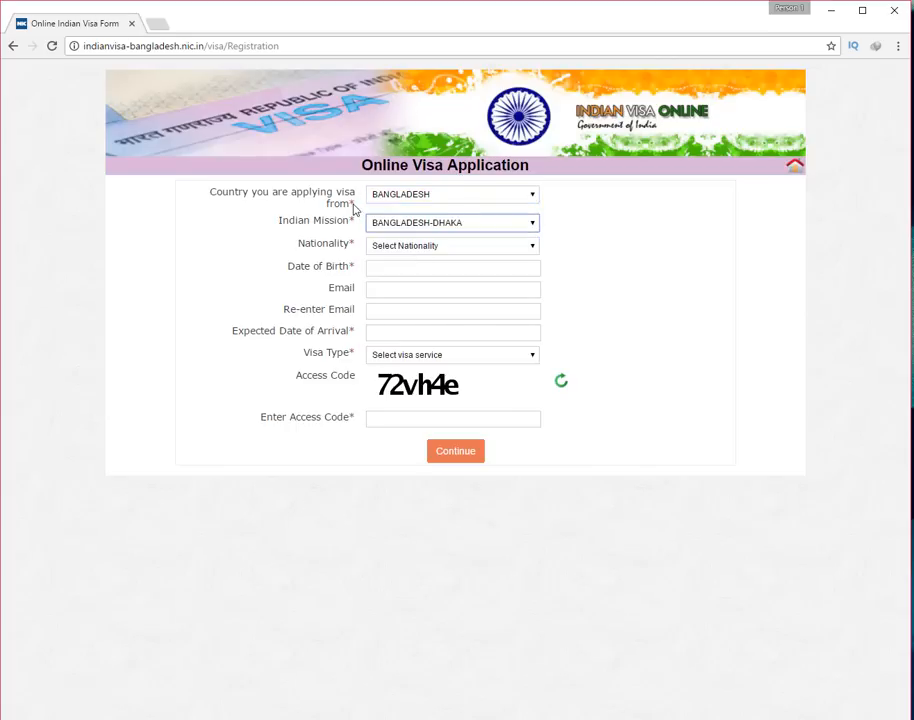
left_click(393, 225)
left_click(390, 258)
left_click(405, 245)
left_click(410, 464)
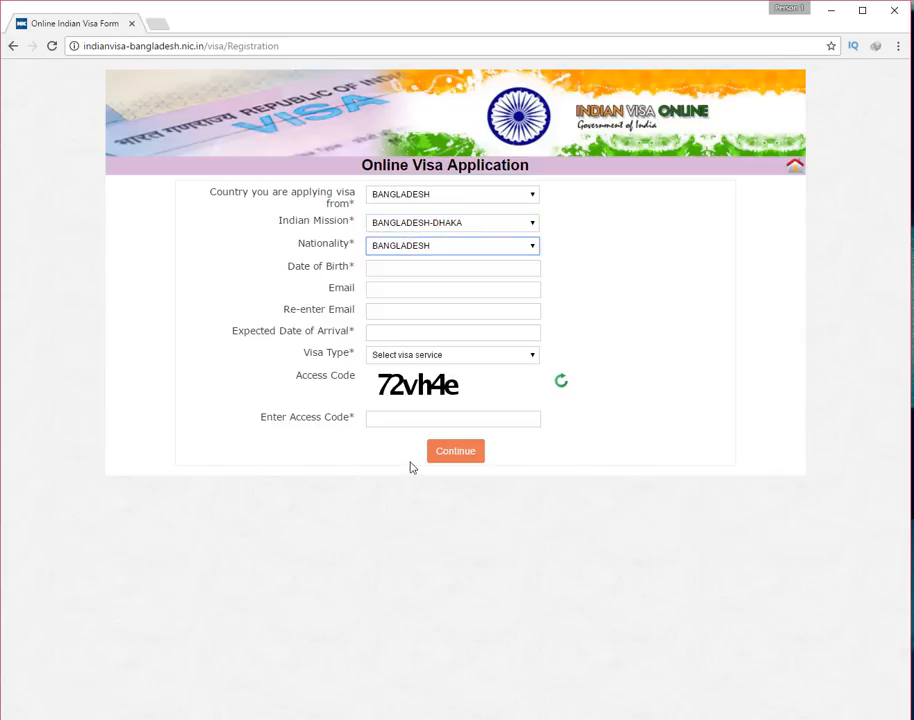
Pick the applicant's date of birth, in May, from the calendar
left_click(408, 268)
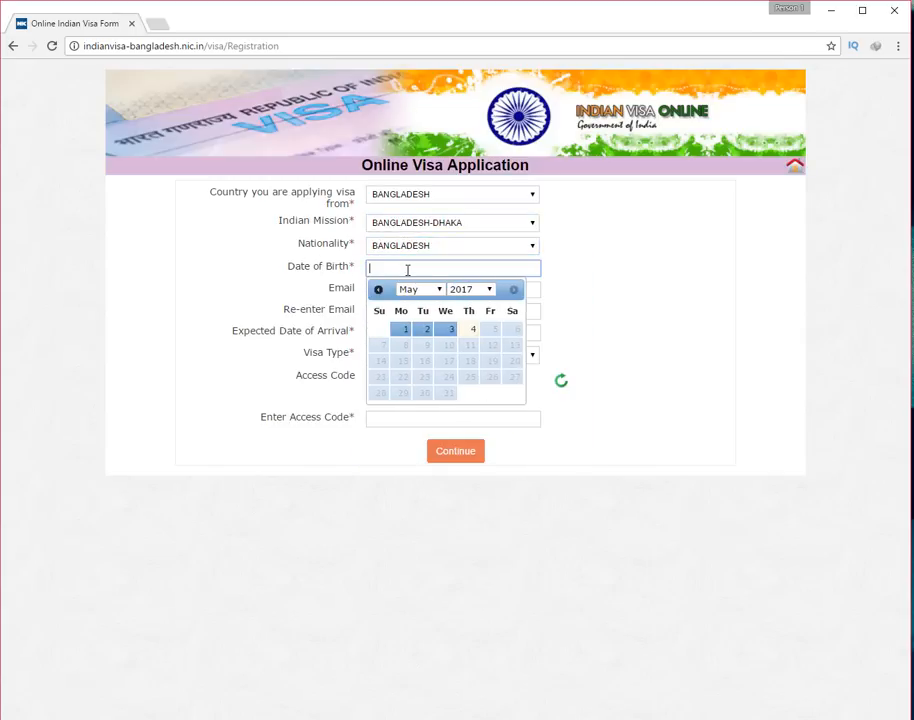
left_click(410, 291)
left_click(478, 289)
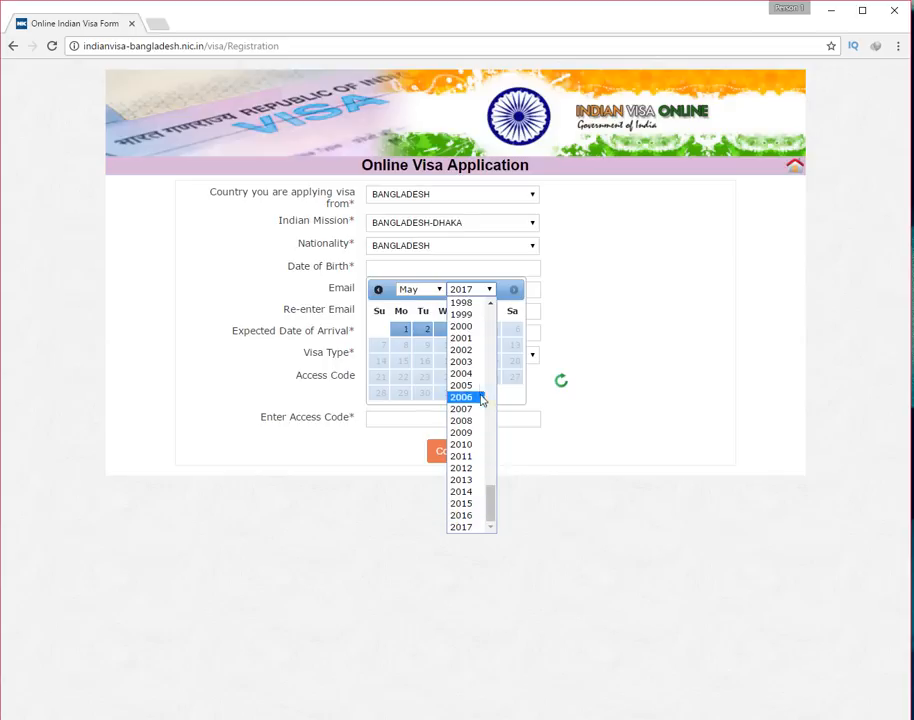
scroll(481, 374, "up", 5)
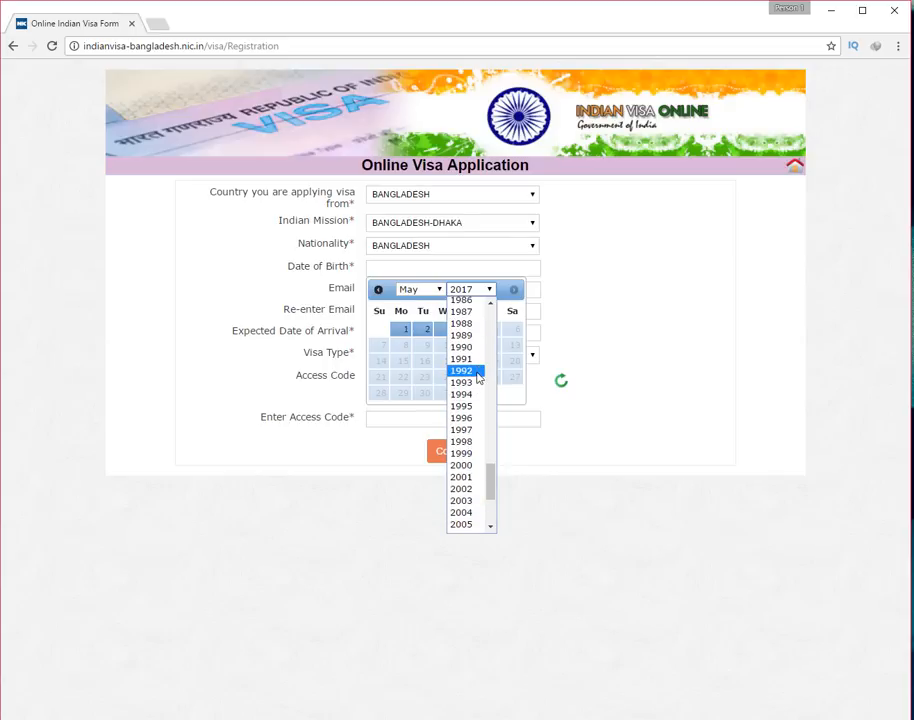
left_click(470, 314)
left_click(424, 290)
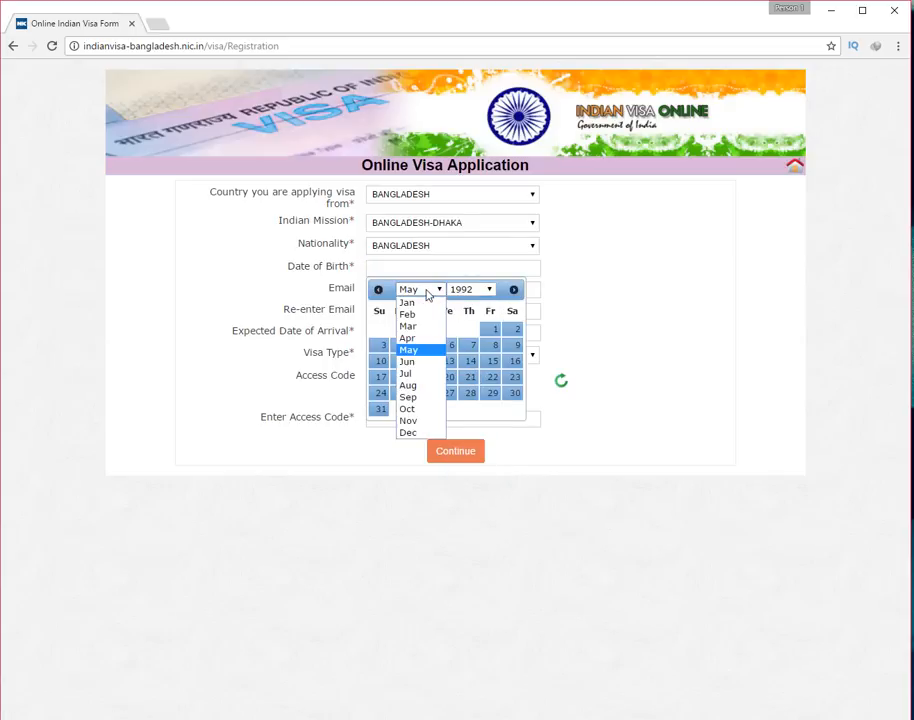
left_click(420, 352)
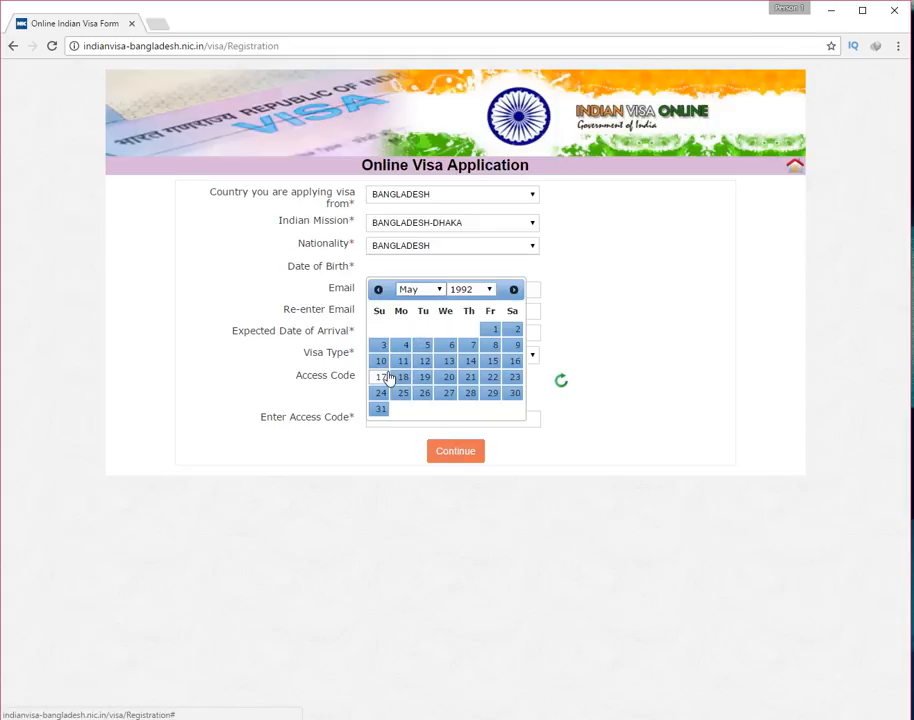
left_click(381, 377)
left_click(383, 288)
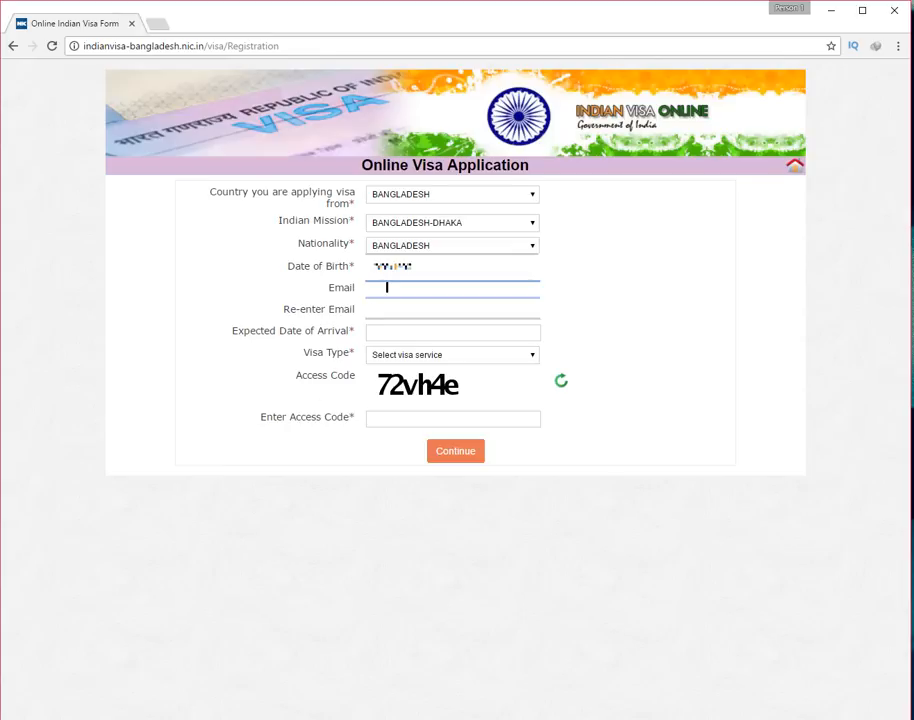
Enter the e-mail address and set the expected arrival date to 27/05/2017
type("sa")
left_click(422, 334)
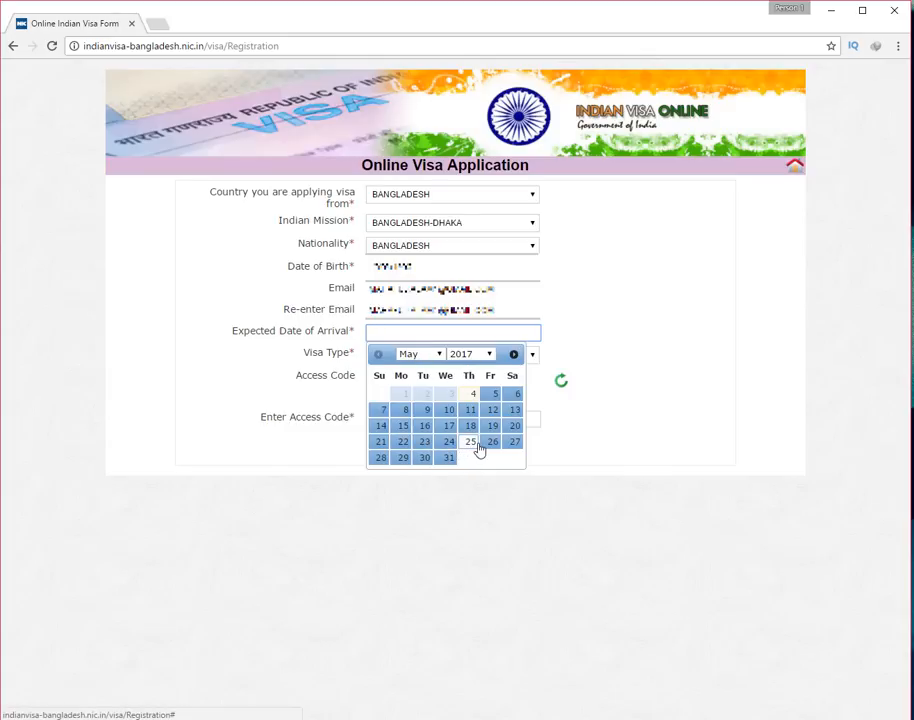
left_click(514, 443)
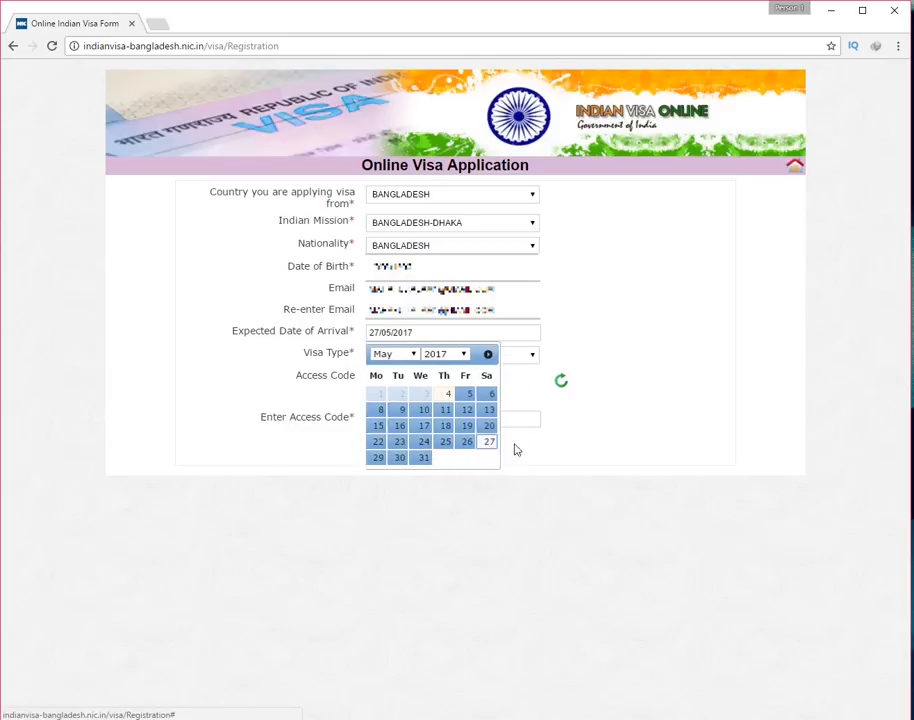
left_click(396, 332)
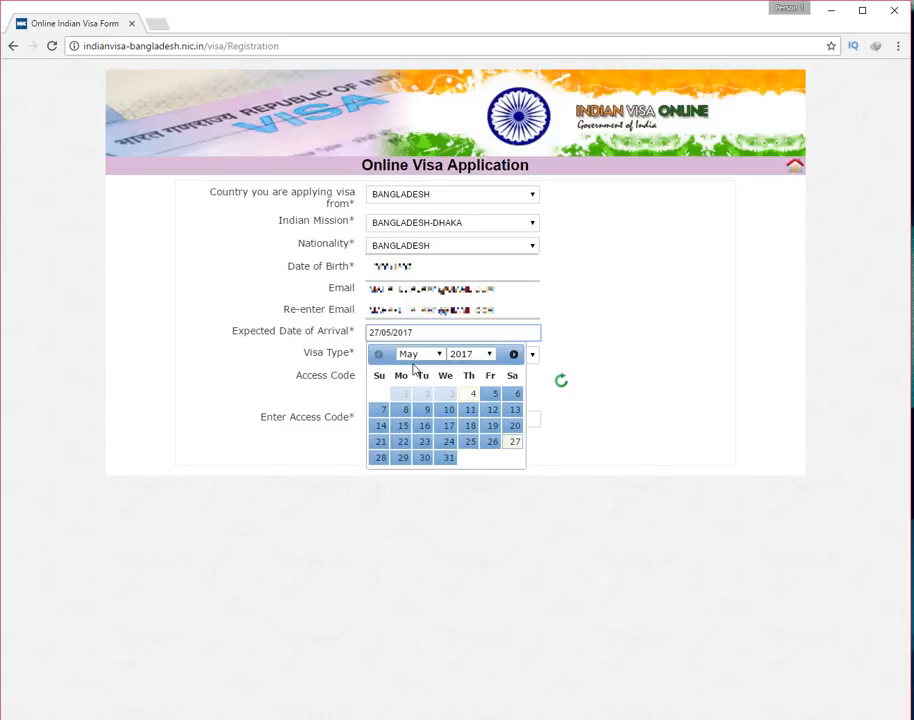
left_click(326, 350)
Choose TOURIST VISA as the visa type and enter the displayed access code
left_click(450, 355)
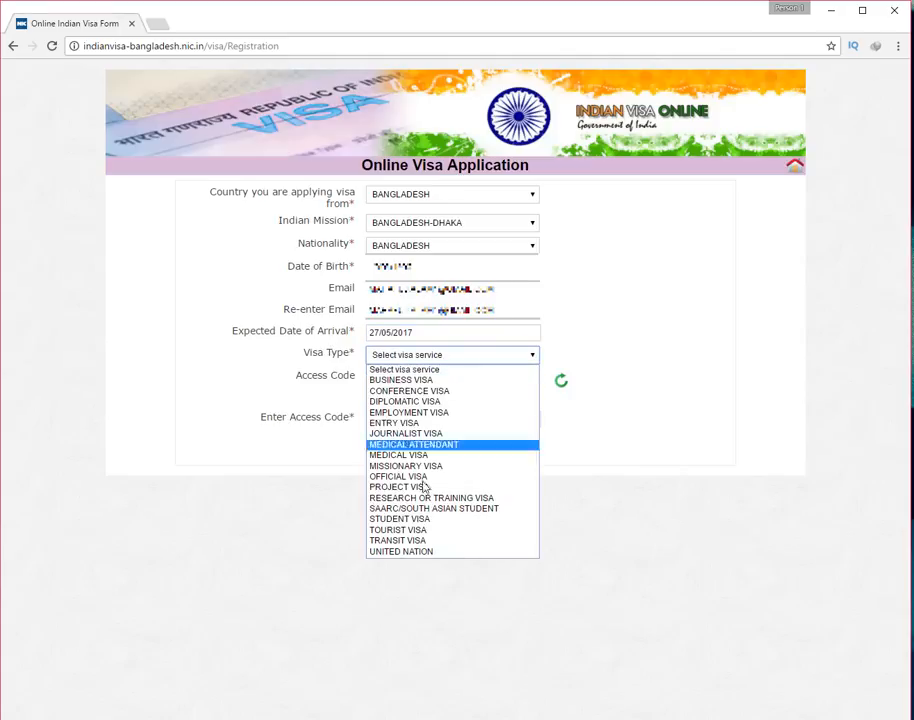
left_click(399, 533)
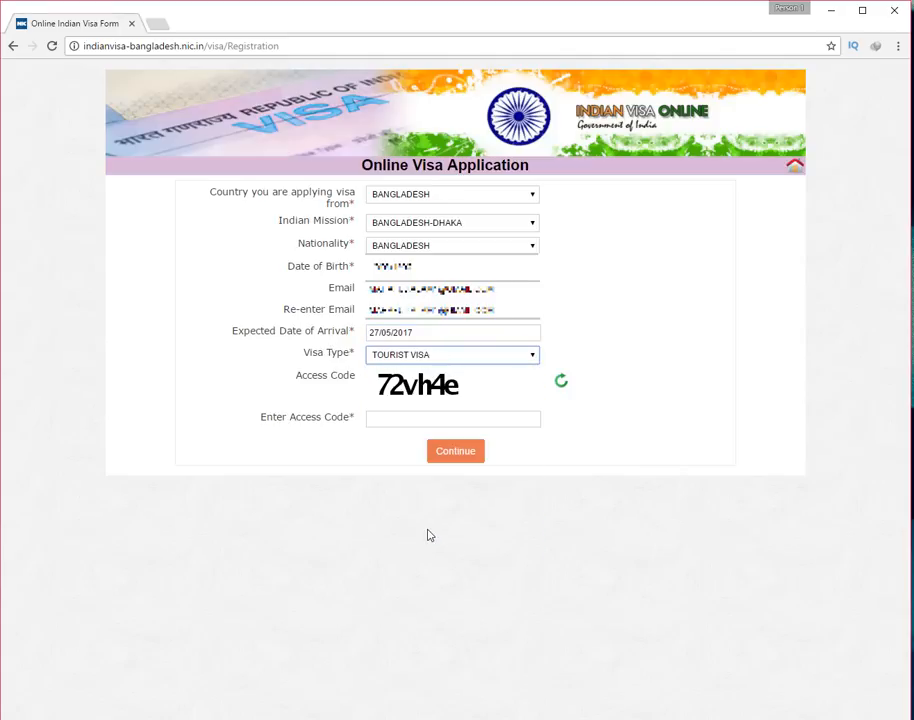
left_click(397, 416)
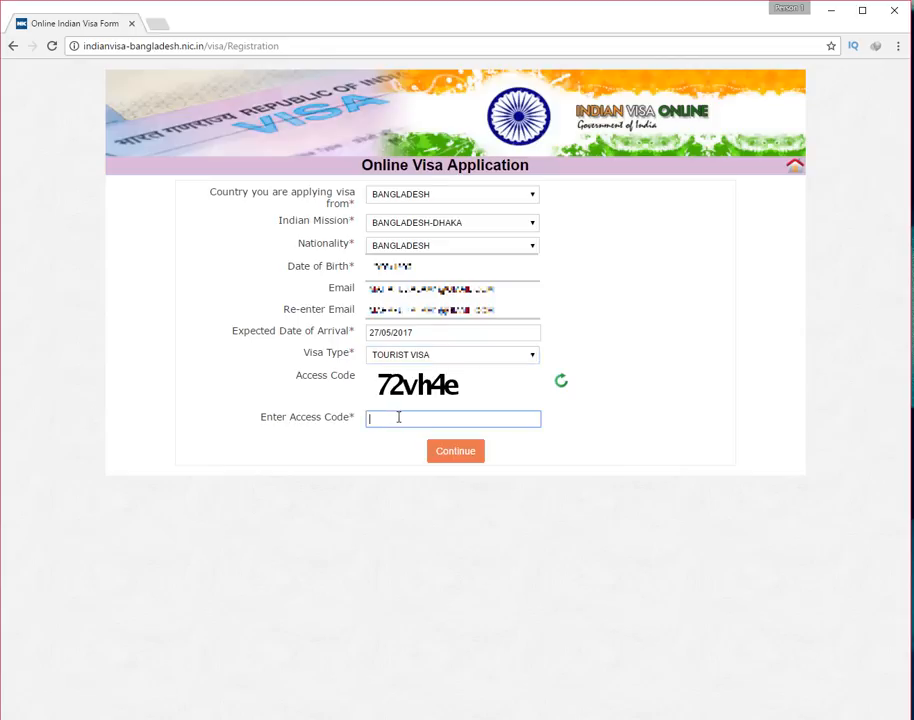
type("72vh4e")
Submit the registration, then copy the temporary application id shown on the Applicant Details Form
left_click(460, 456)
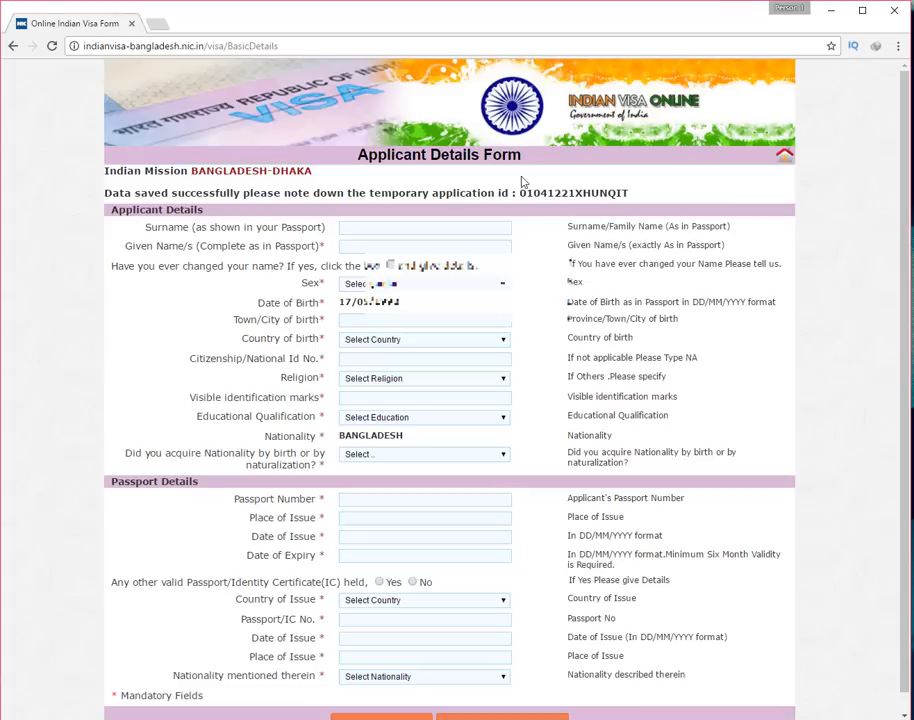
left_click_drag(520, 192, 625, 190)
key("ctrl+c")
right_click(625, 190)
left_click(660, 200)
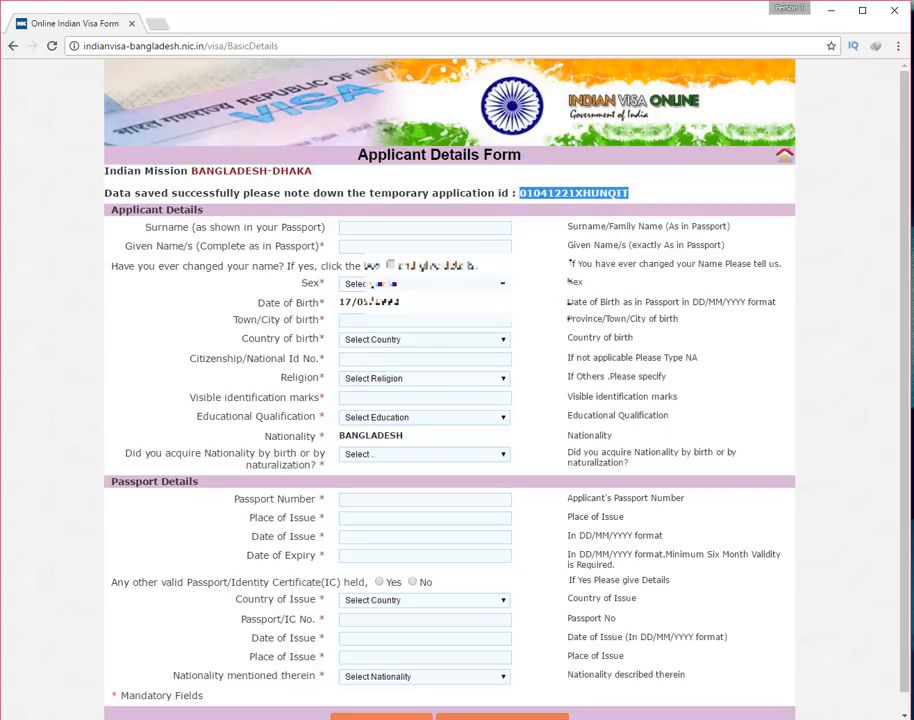
Paste the application id into a new desktop text file, save it as New Text Document (10).txt
right_click(0, 3)
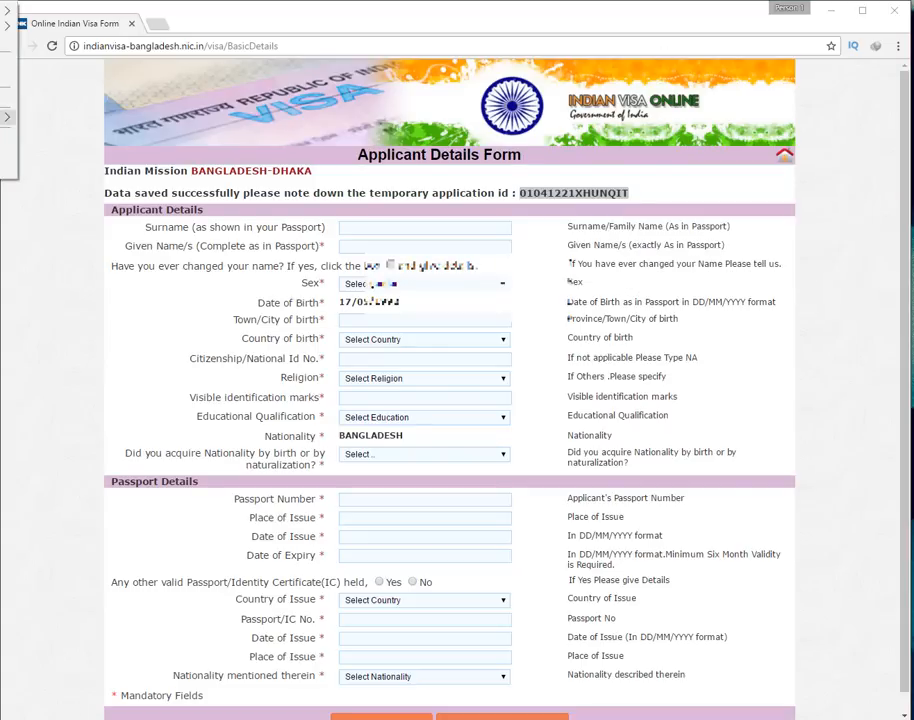
mouse_move(7, 117)
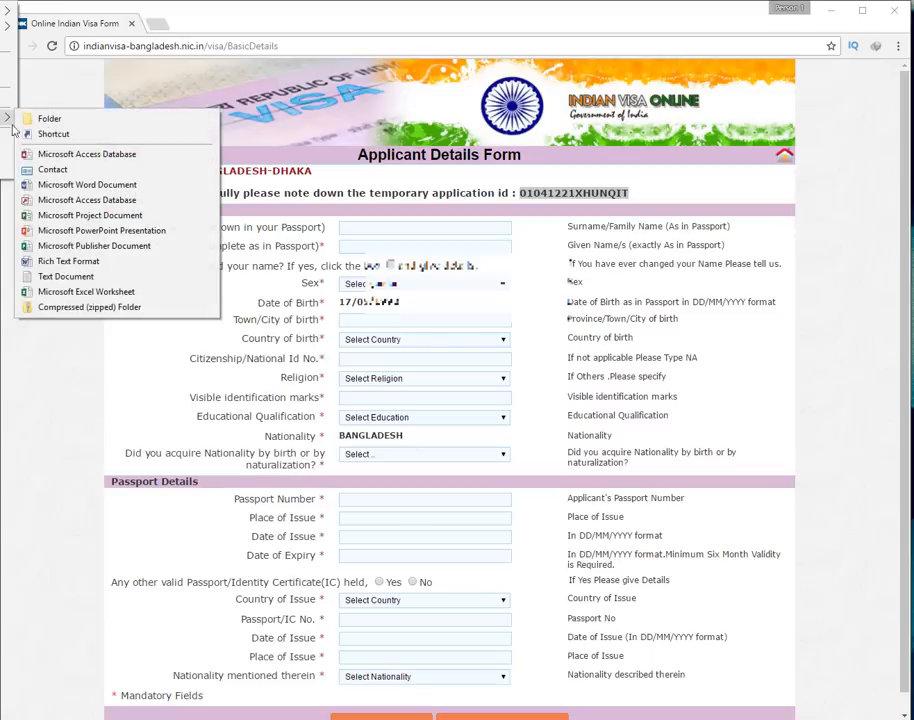
left_click(61, 276)
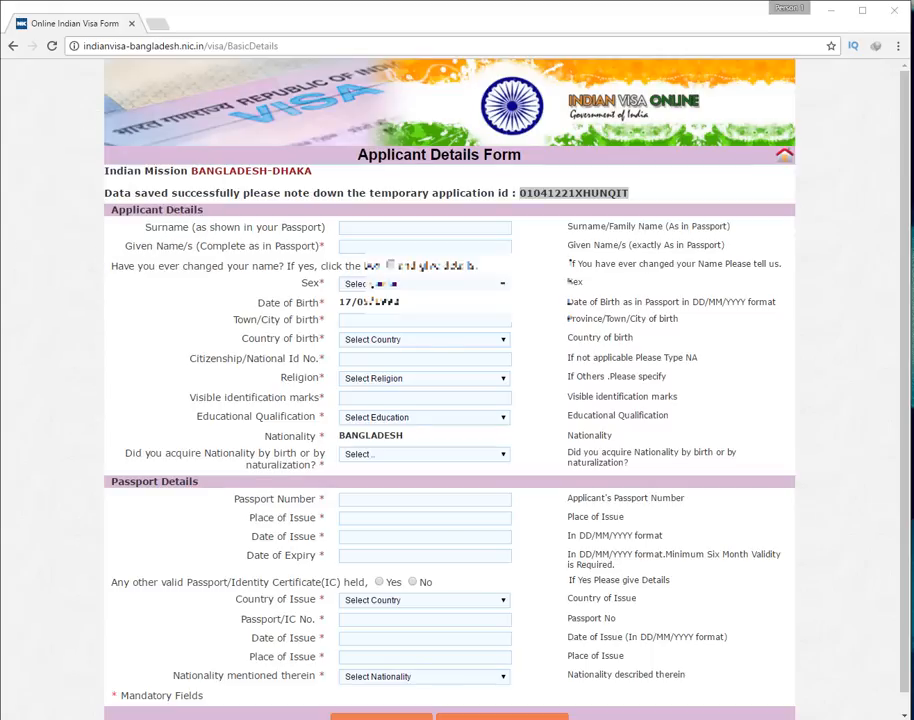
key("Return")
right_click(184, 507)
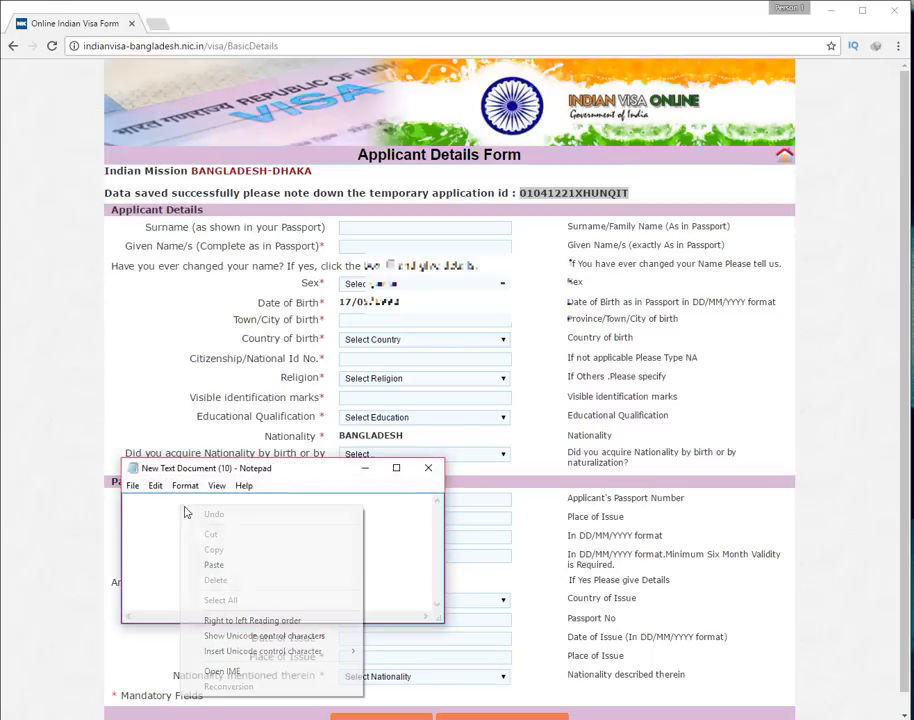
left_click(214, 565)
left_click(428, 467)
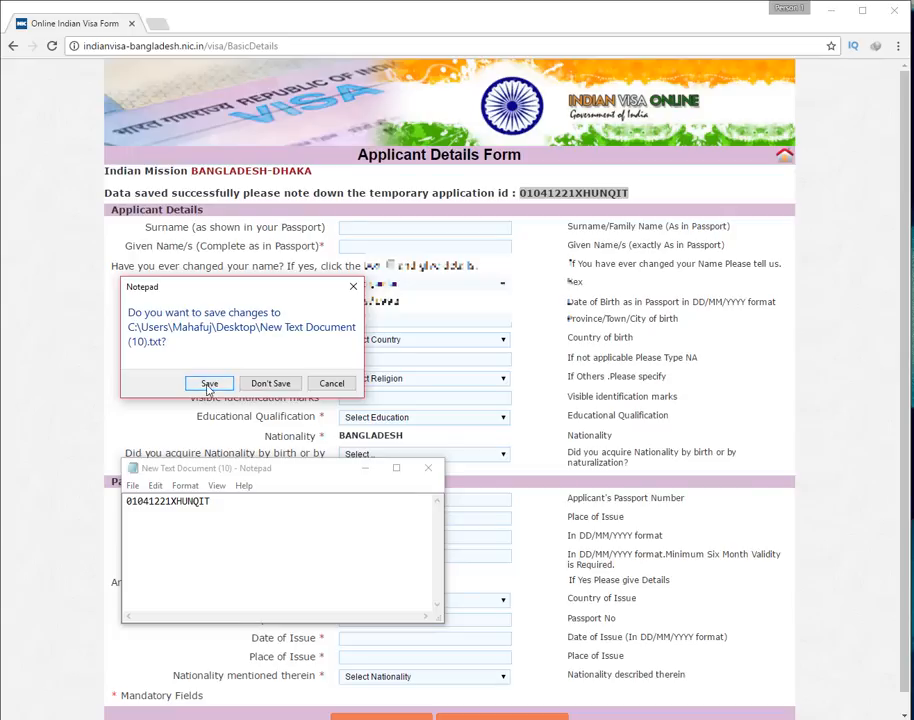
left_click(208, 383)
left_click(224, 372)
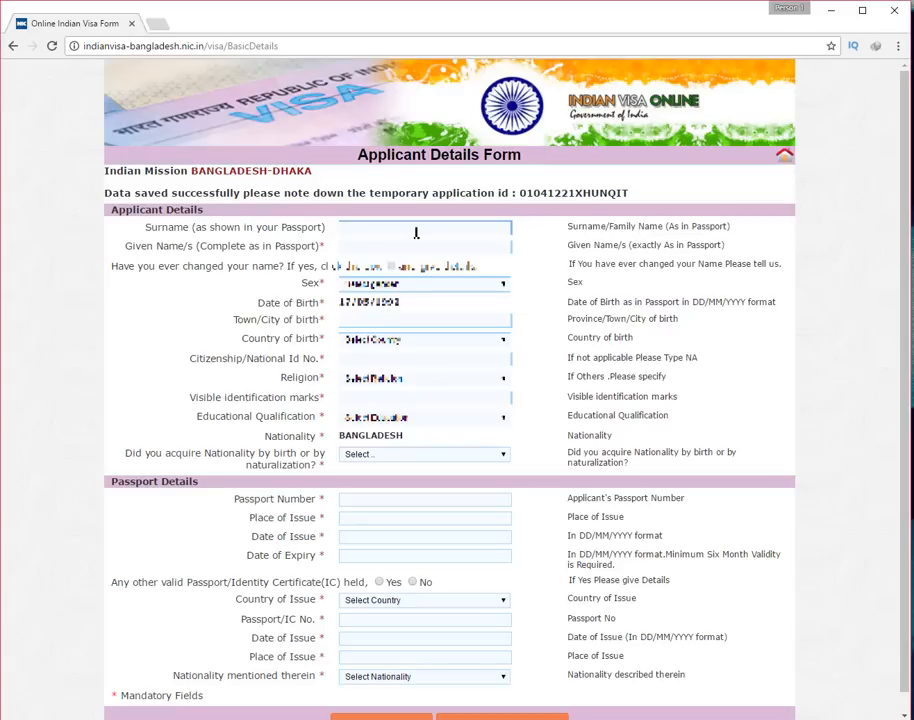
Enter the applicant's surname and given name, and set sex to Male
left_click(423, 248)
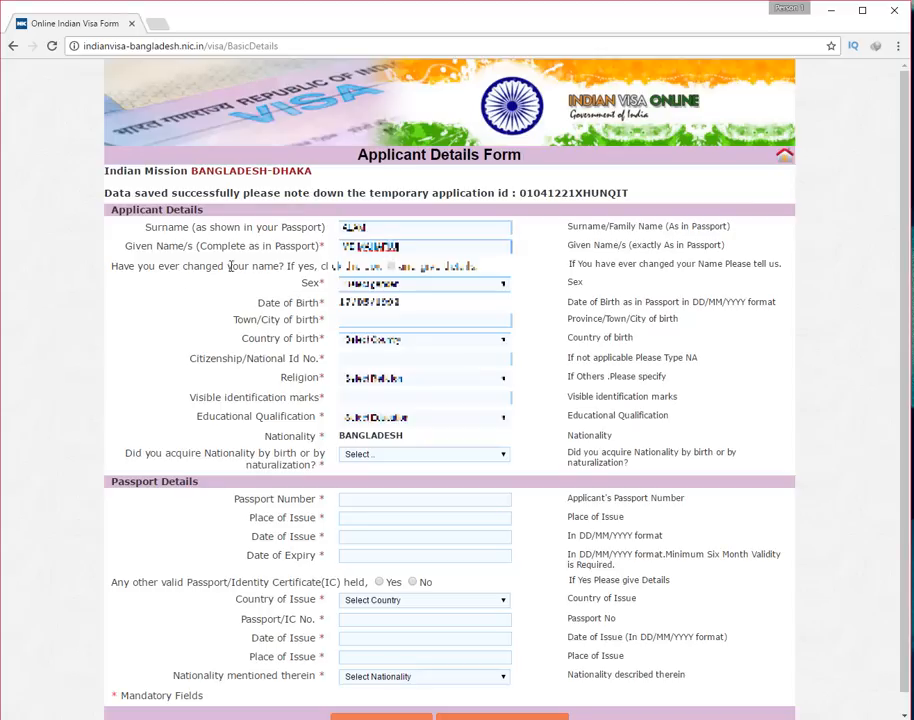
left_click(375, 287)
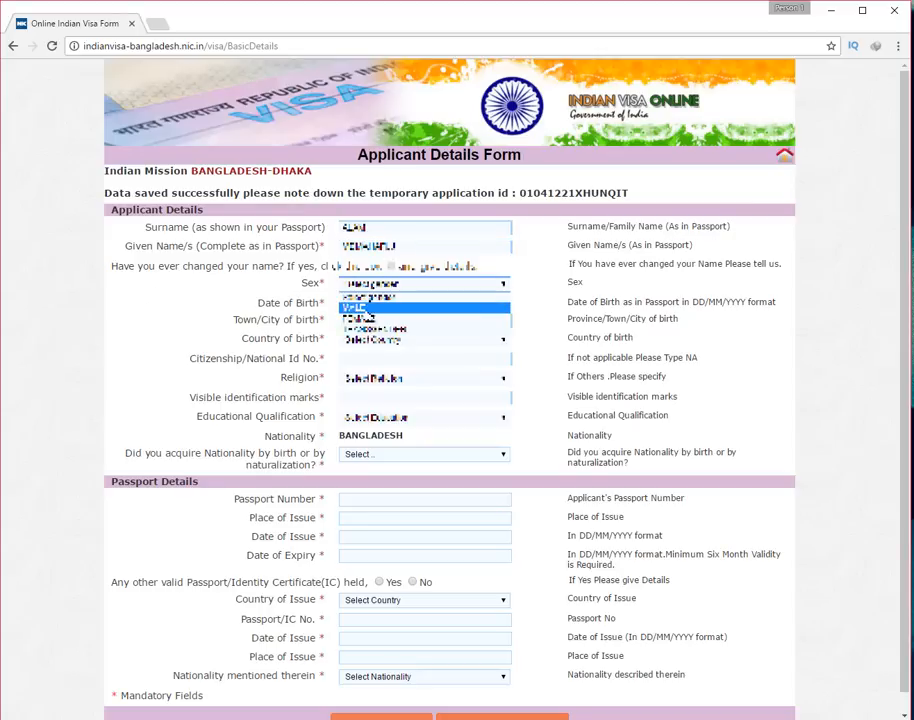
left_click(364, 308)
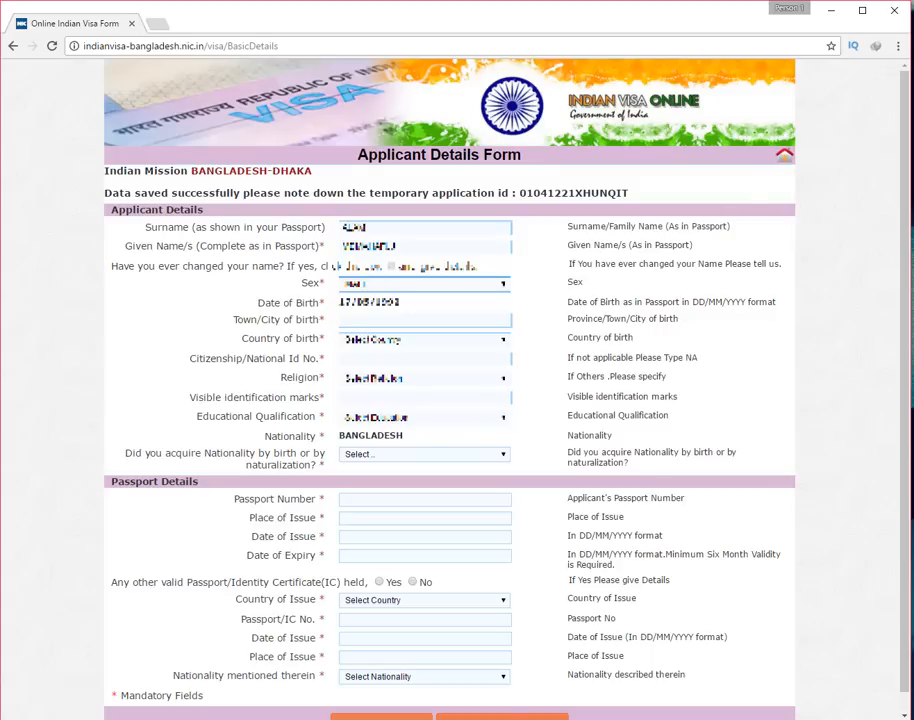
Set the town of birth to DHAKA and the country of birth to BANGLADESH
left_click(399, 322)
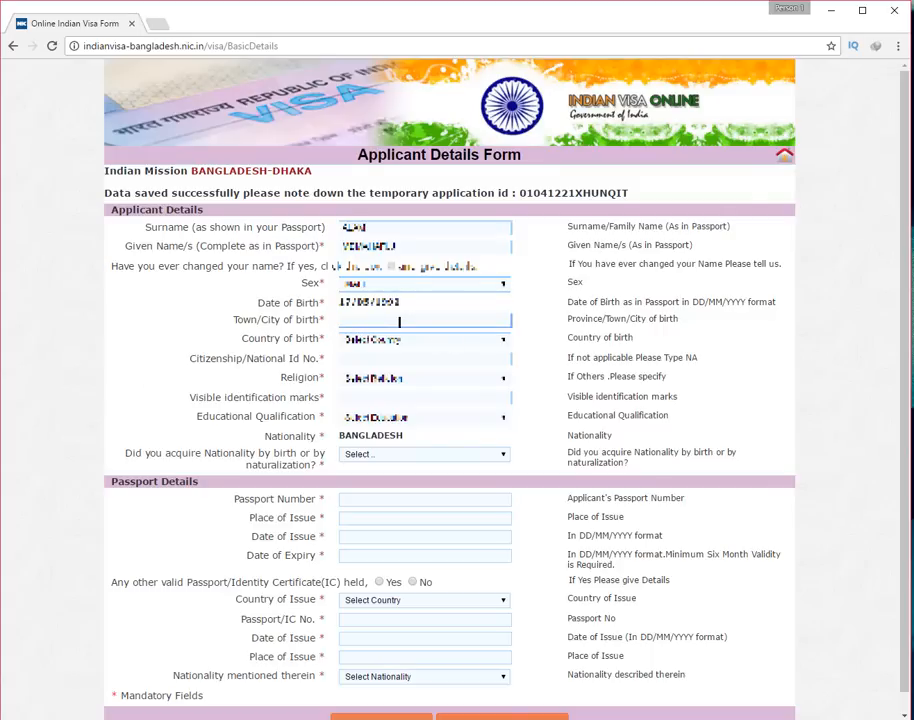
type("DHAKA")
left_click(415, 339)
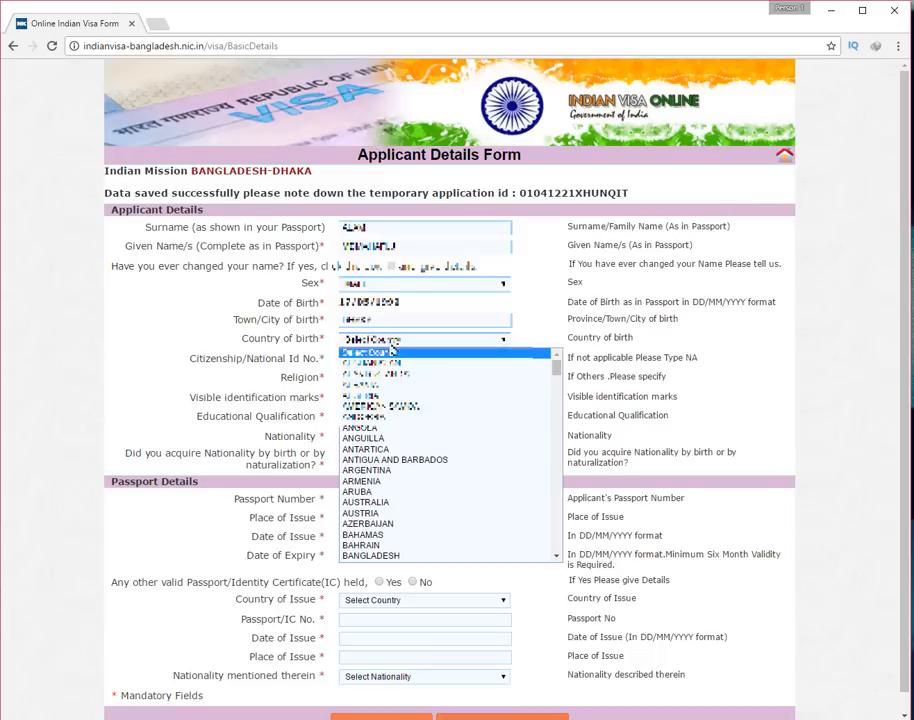
left_click(386, 556)
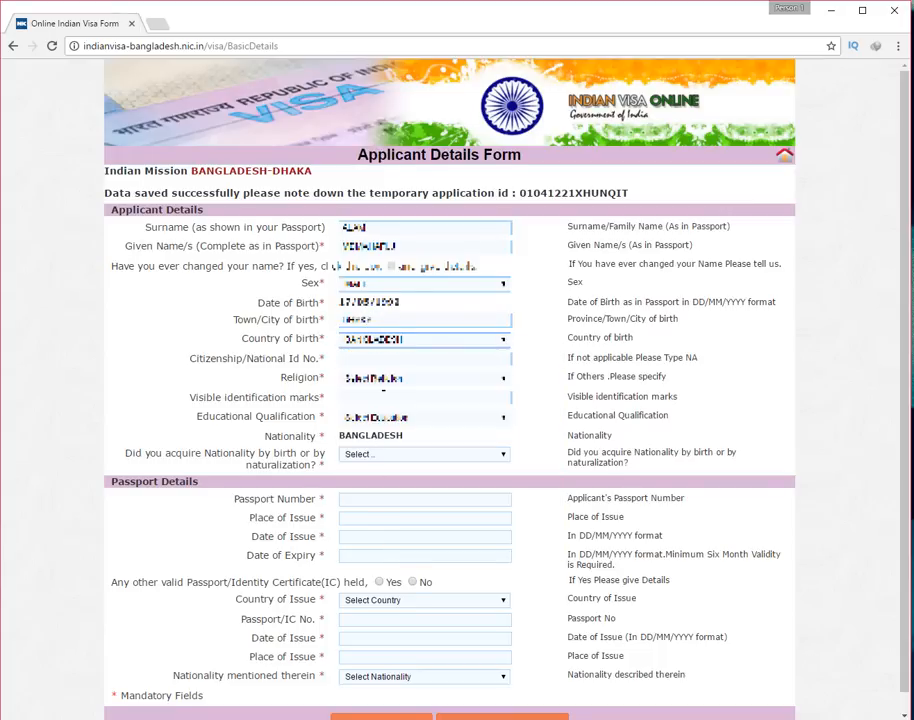
scroll(384, 555, "down", 1)
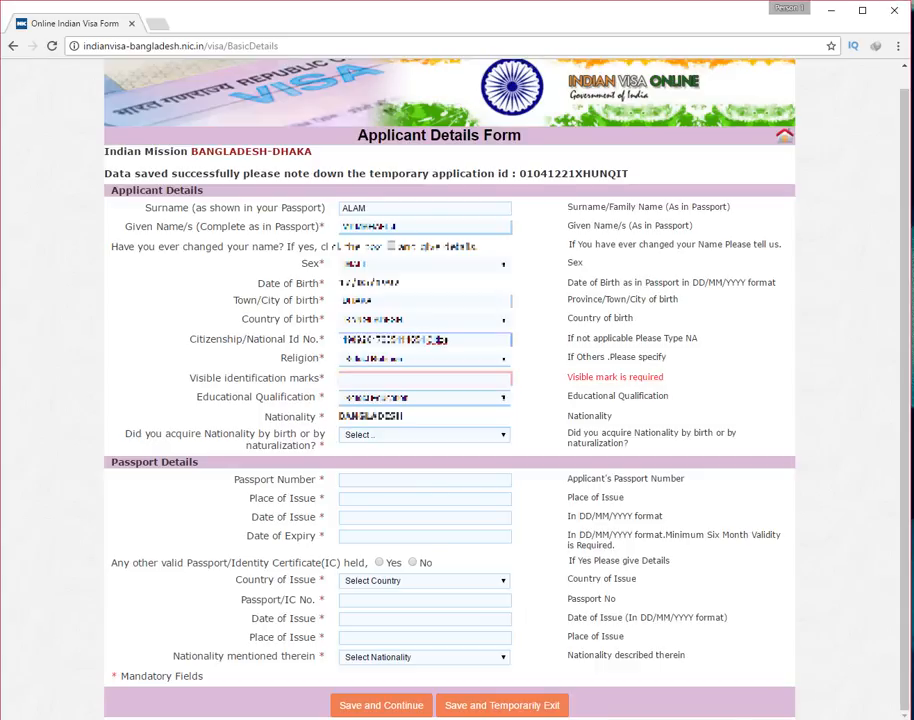
Trim the national ID, set religion to ISLAM and identification marks to NONE
left_click_drag(425, 341, 508, 341)
key("BackSpace")
left_click(403, 362)
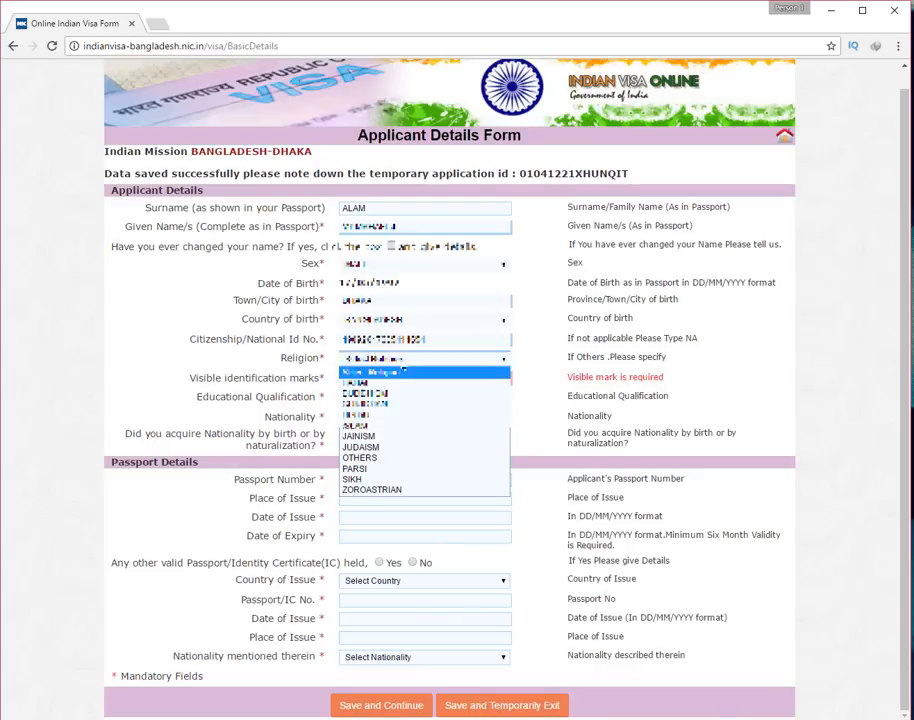
left_click(375, 427)
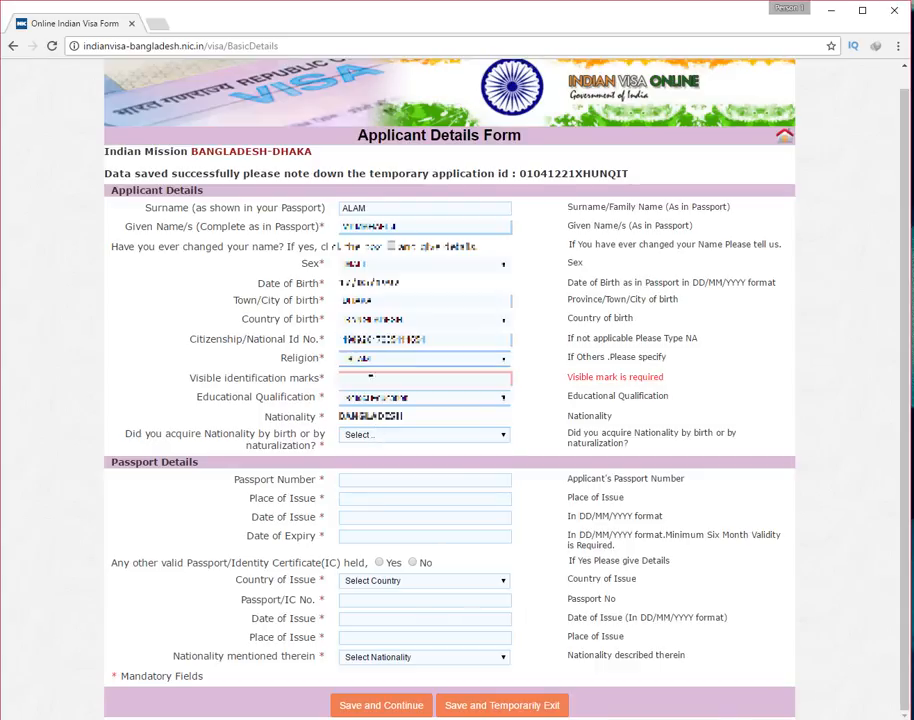
left_click(367, 379)
type("N")
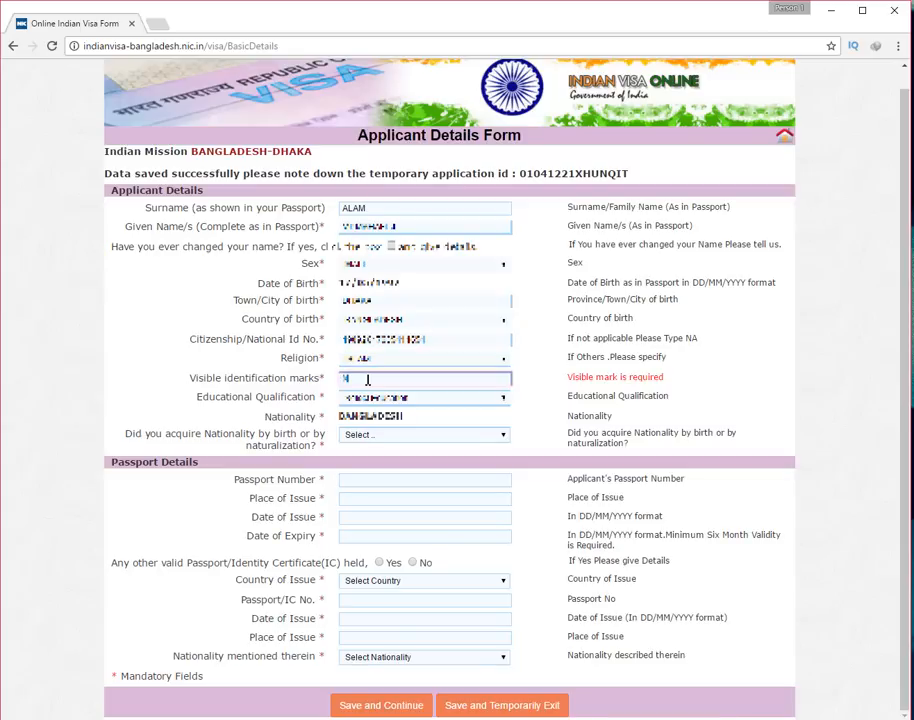
type("ONE")
Set educational qualification to GRADUATE and nationality acquired By Birth
left_click(390, 398)
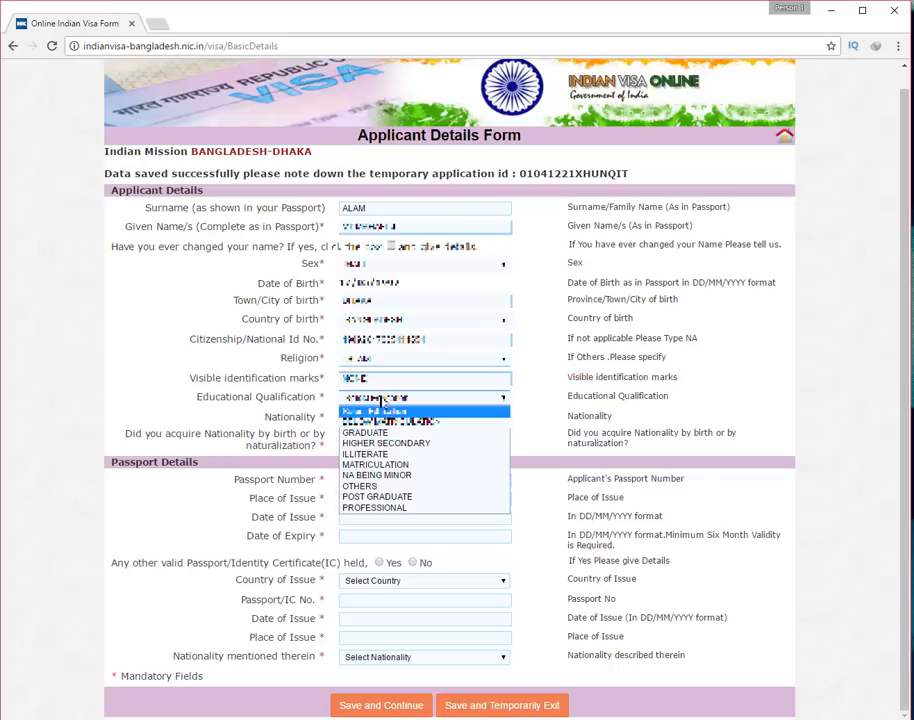
left_click(390, 434)
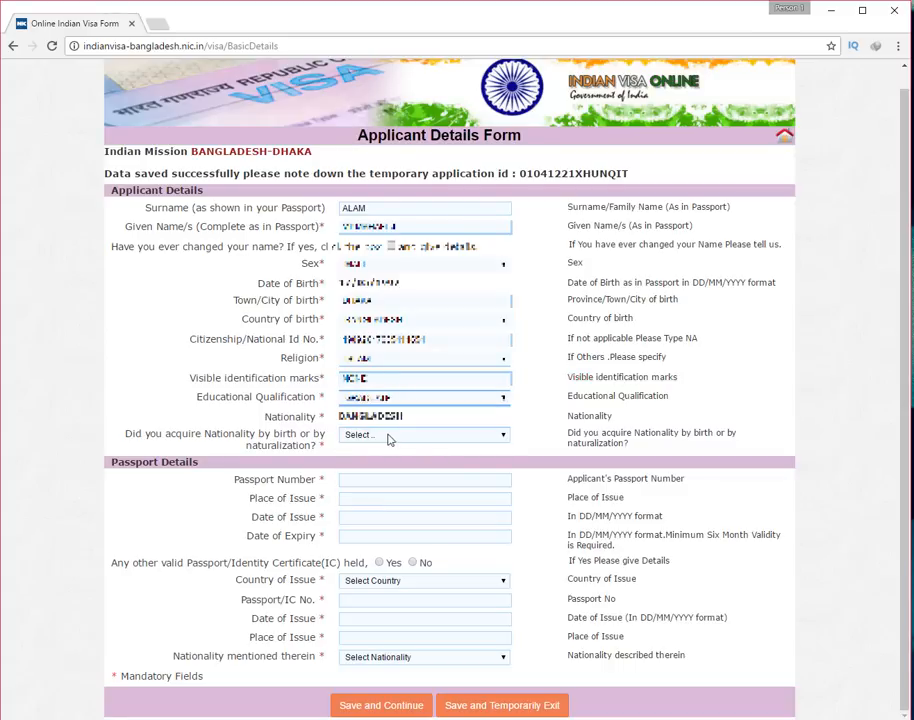
left_click(380, 436)
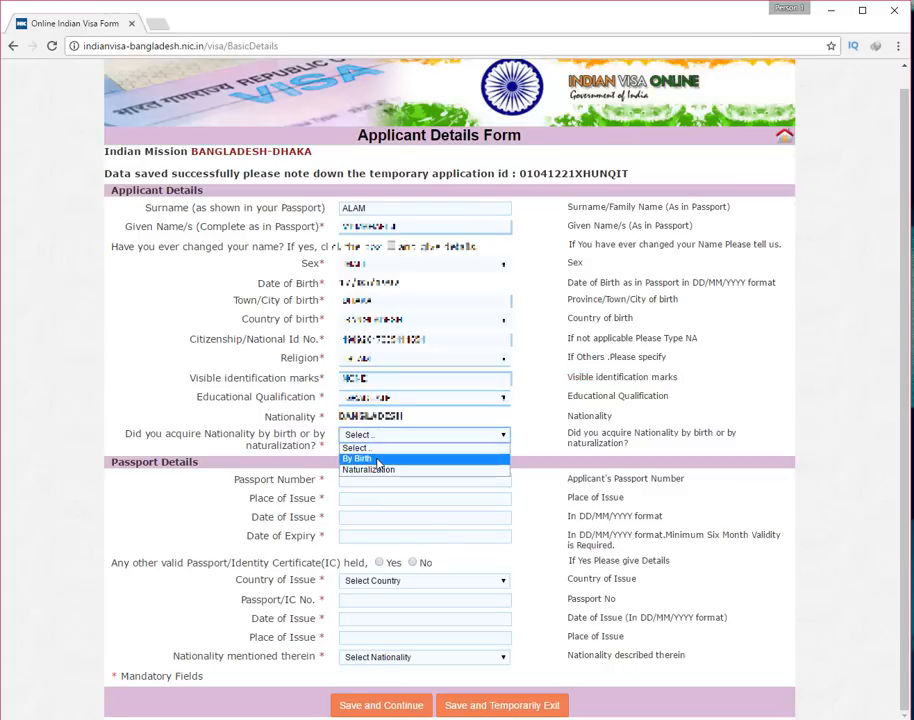
left_click(368, 458)
left_click(360, 479)
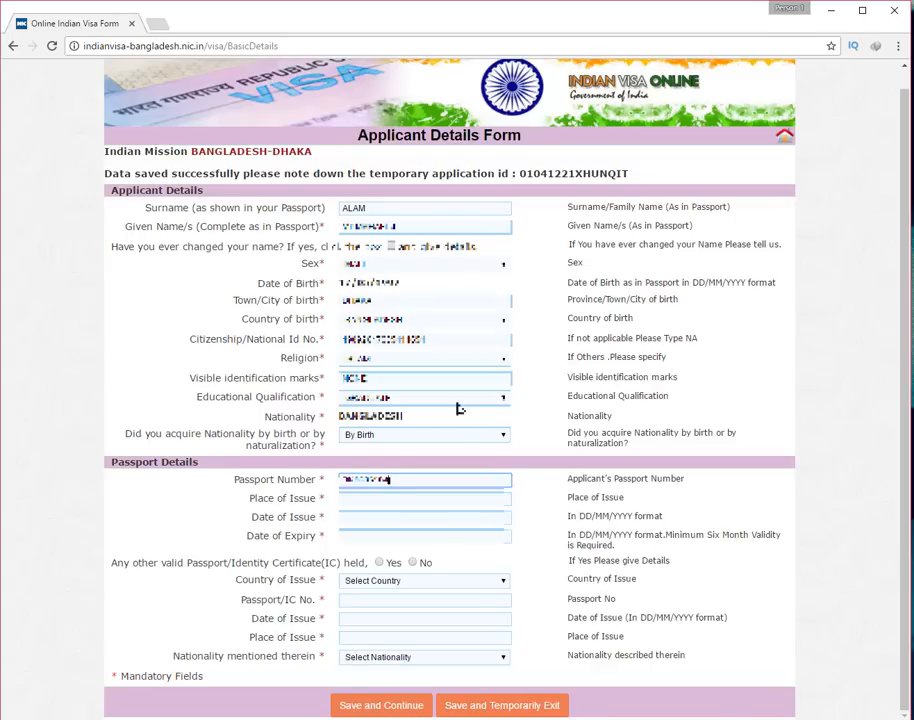
Enter the passport's place of issue and set the issue date to day 12
left_click(378, 495)
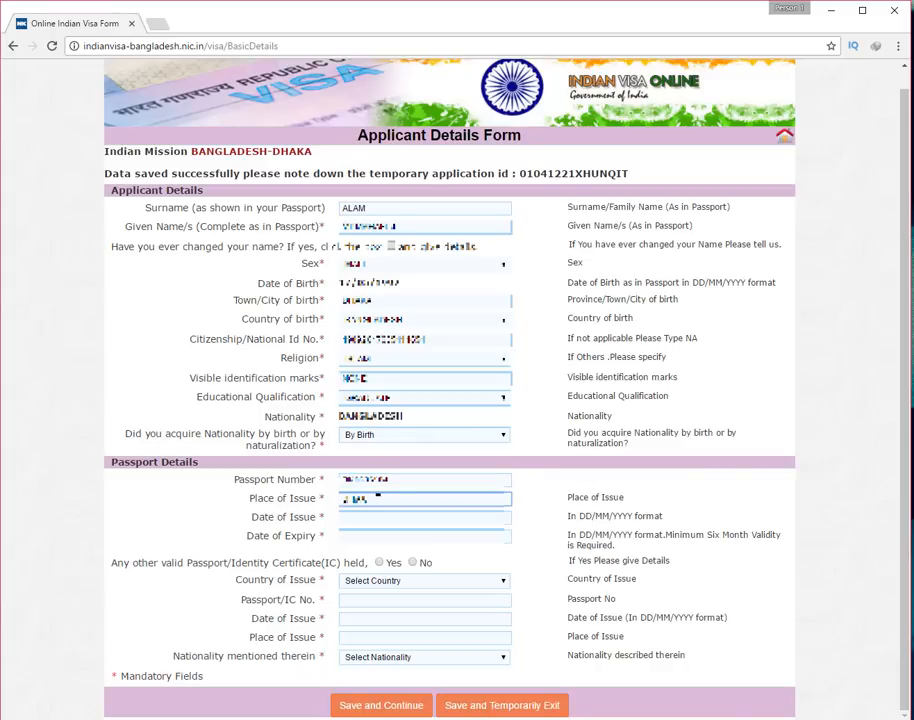
left_click(358, 519)
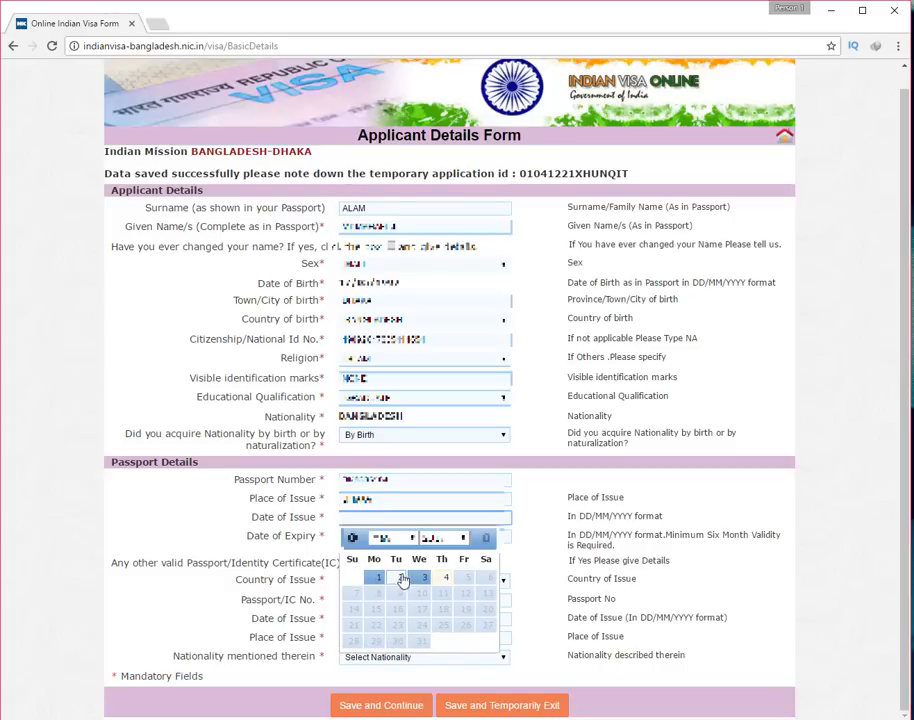
left_click(382, 538)
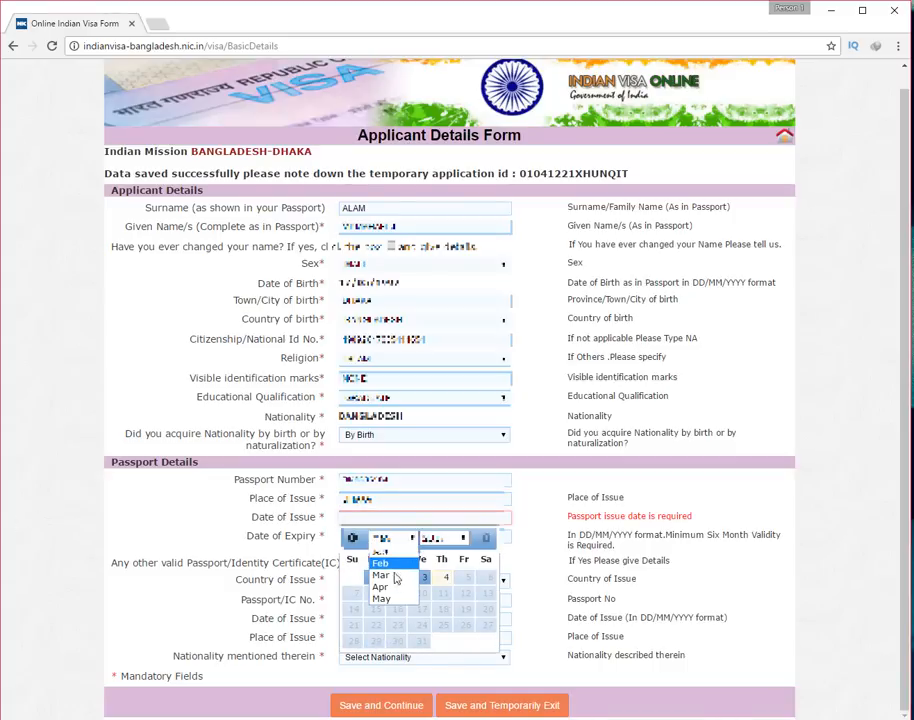
left_click(418, 578)
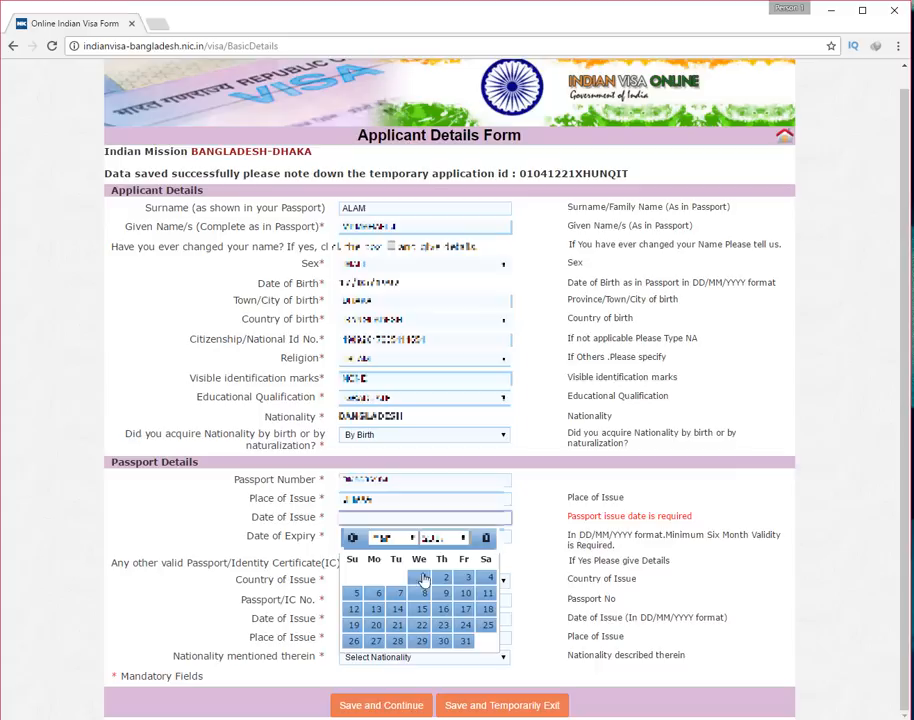
left_click(356, 610)
Set passport expiry to 11/03/2022, answer No to other passports, and save the section
left_click(440, 536)
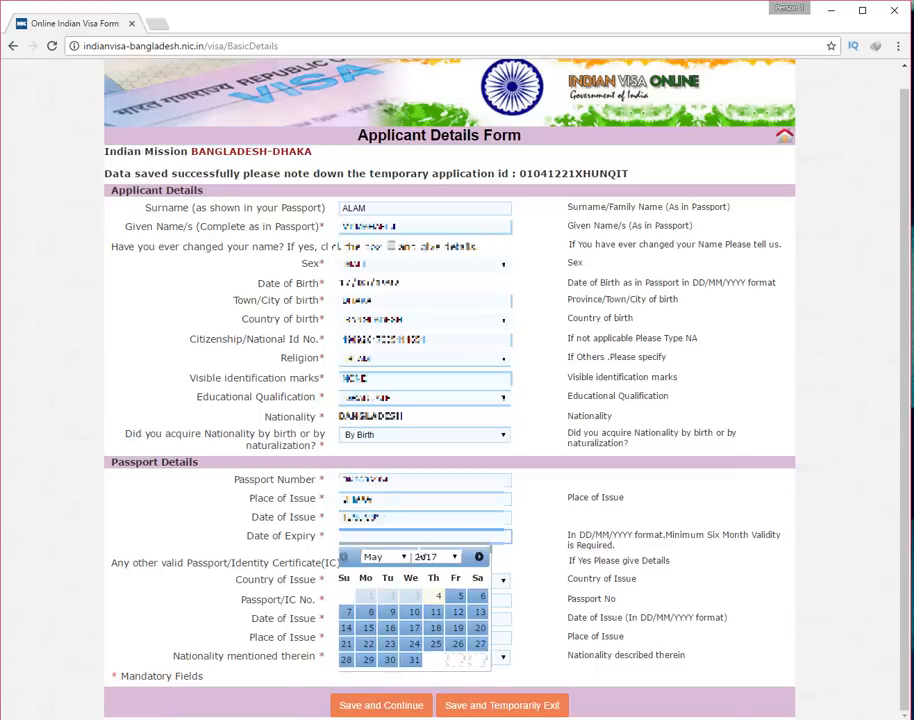
left_click(451, 558)
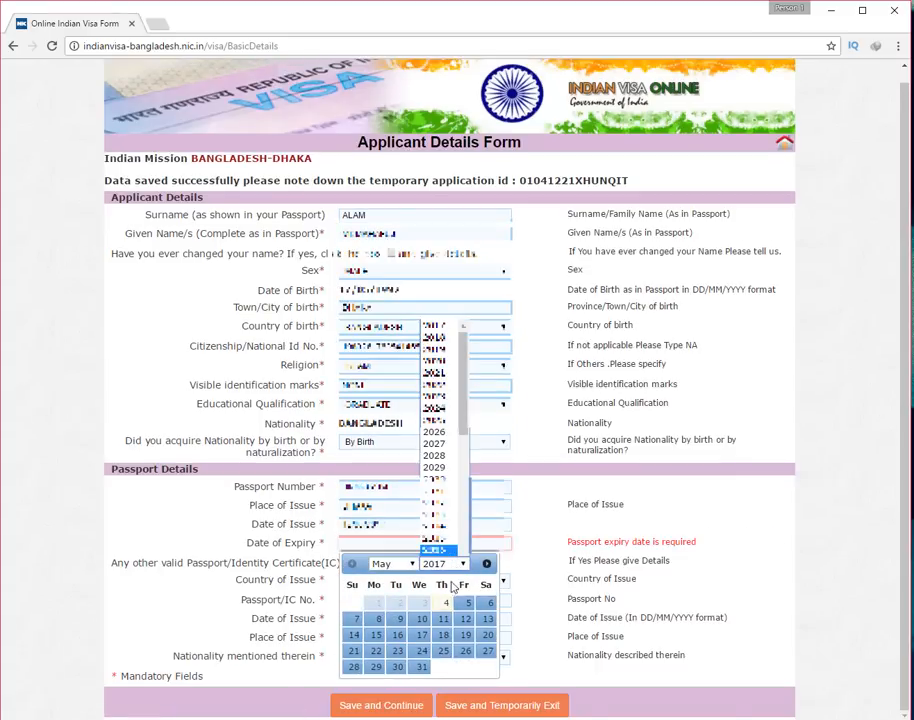
left_click(447, 388)
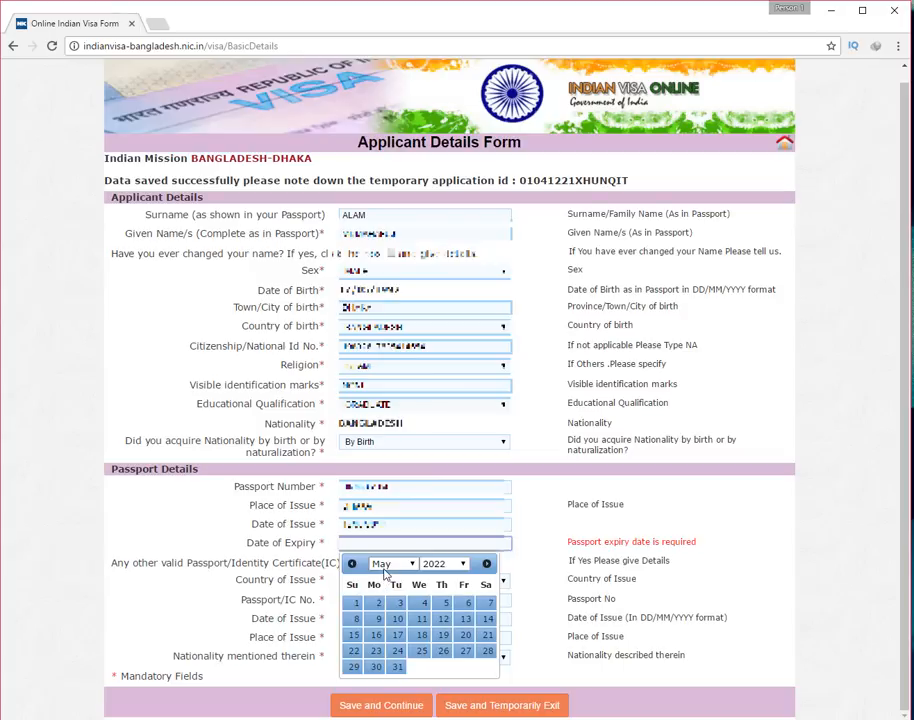
left_click(385, 566)
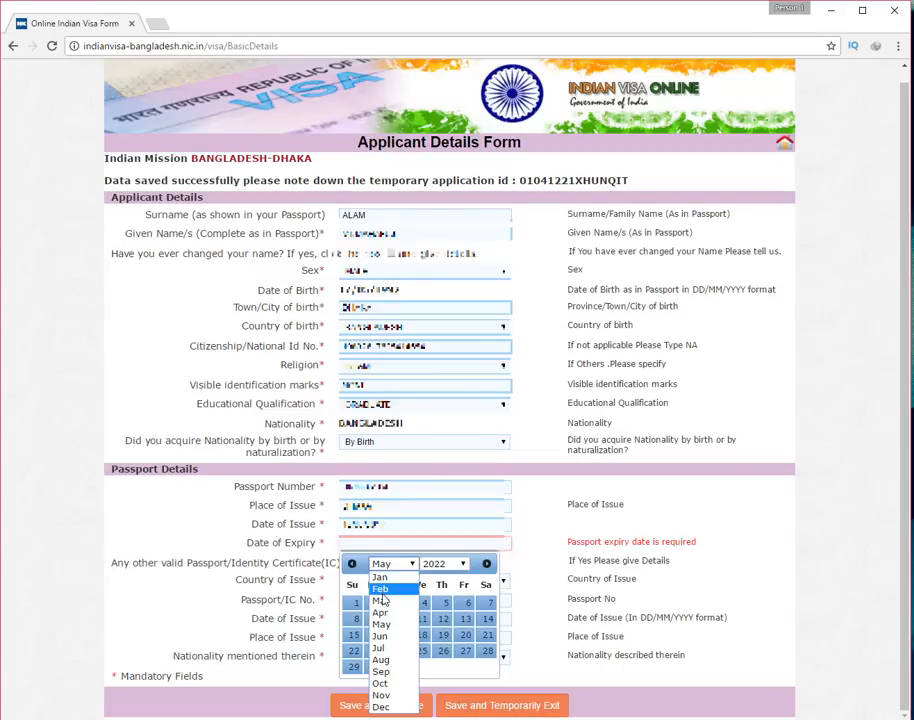
left_click(383, 601)
left_click(465, 619)
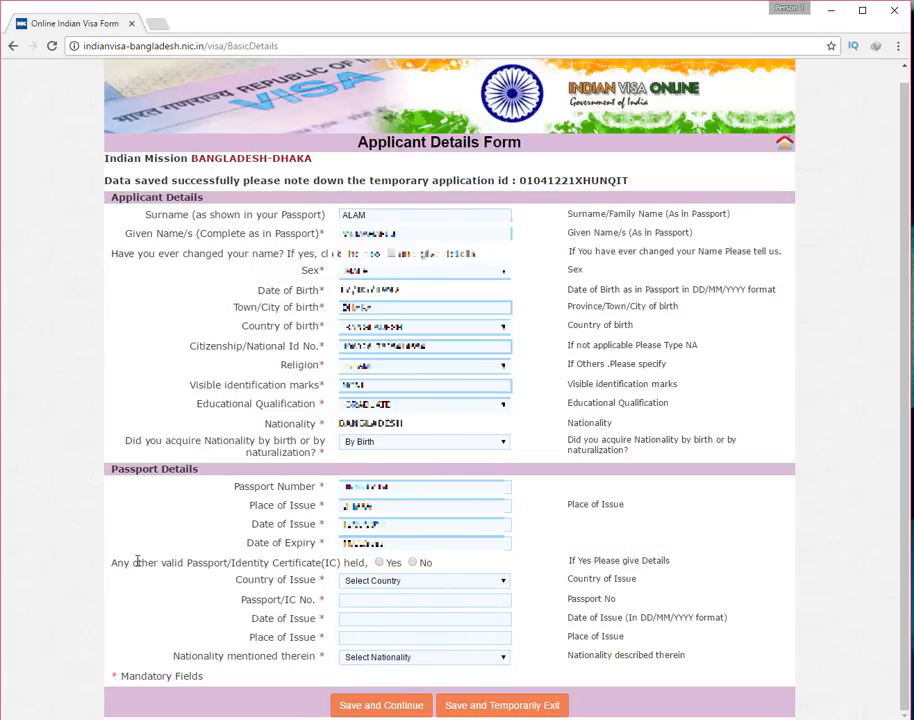
left_click(413, 563)
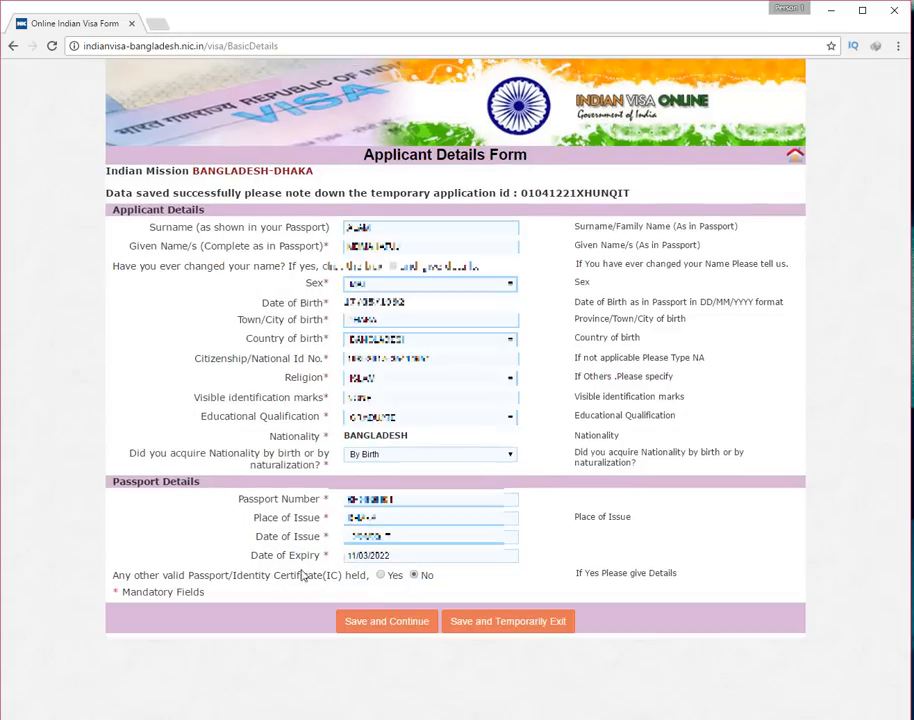
left_click(377, 624)
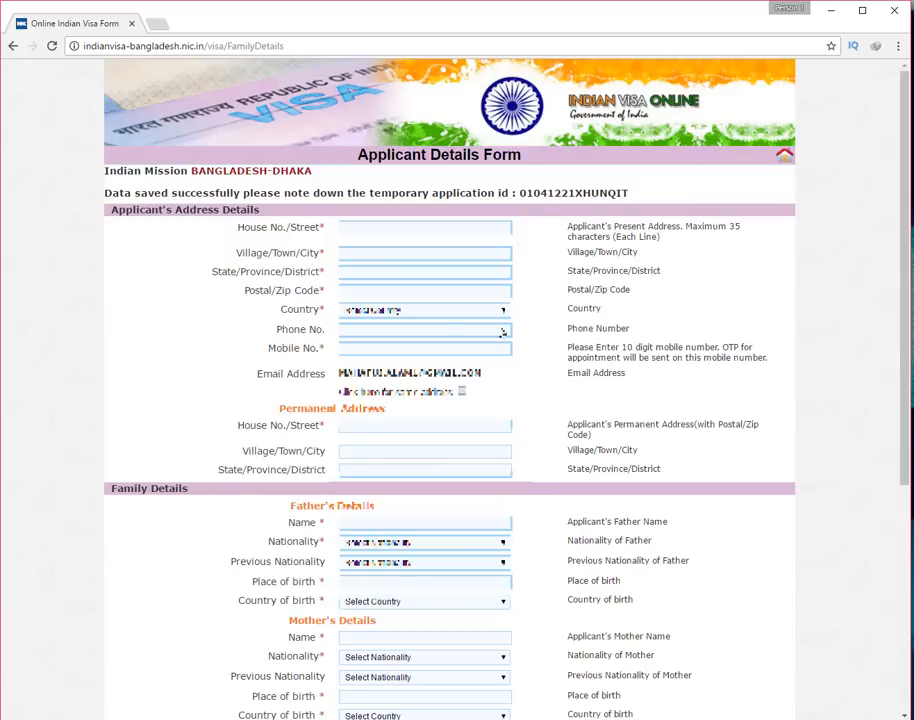
Fill the present address: house and street, town, state DHAKA, postal code 1216
left_click(391, 229)
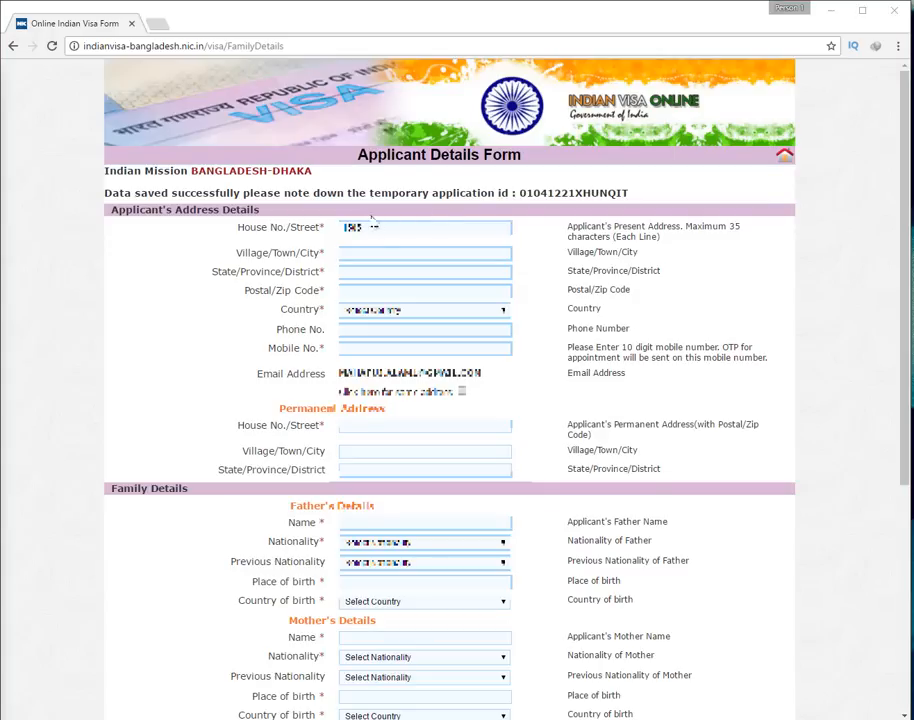
left_click(367, 250)
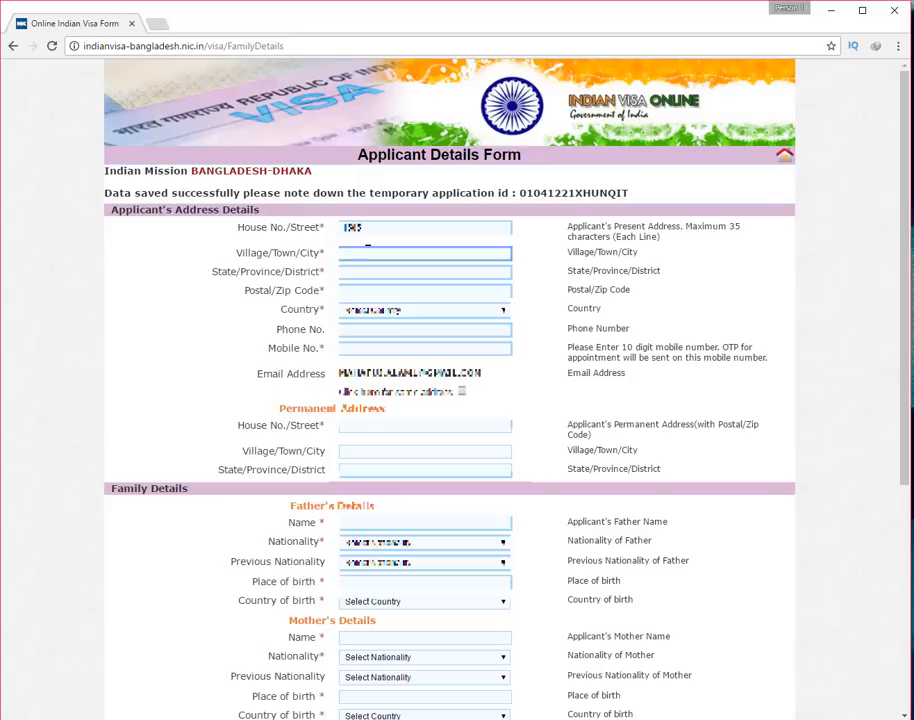
key("shift+Tab")
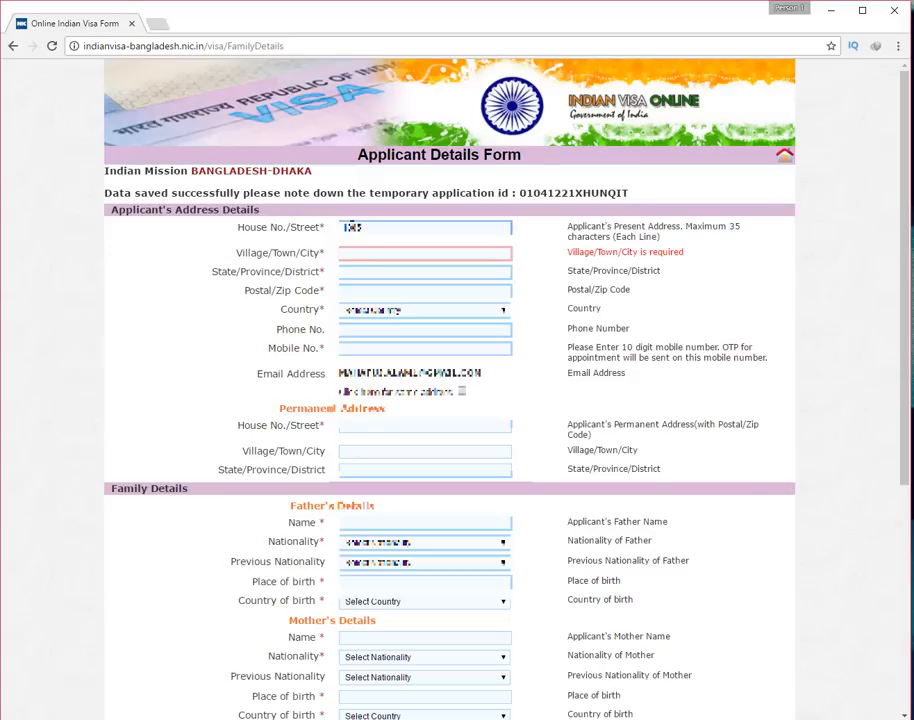
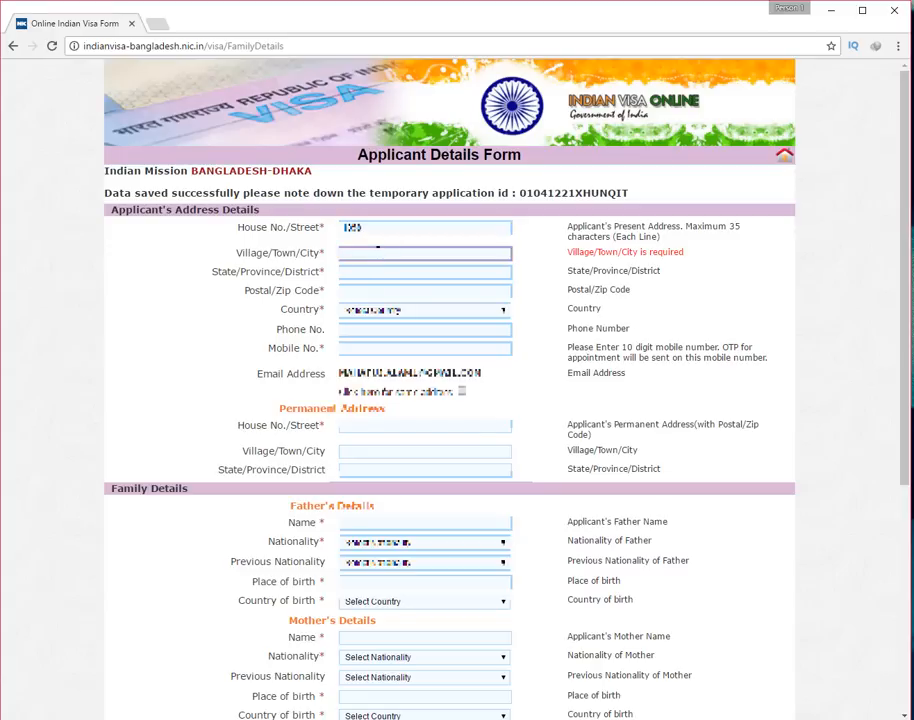
left_click(374, 272)
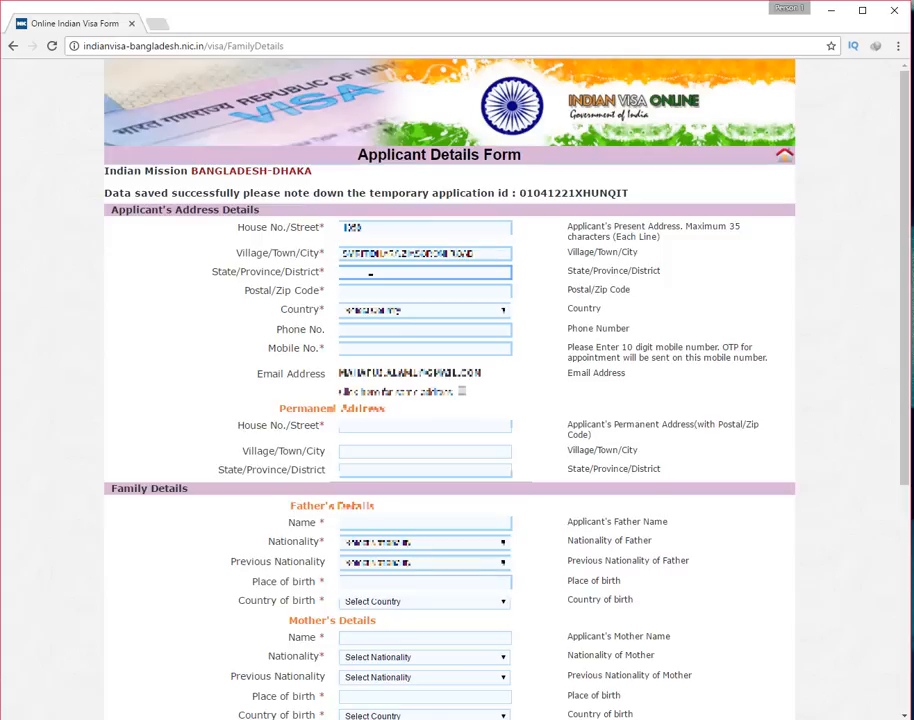
type("DHAKA")
key("Tab")
type("12")
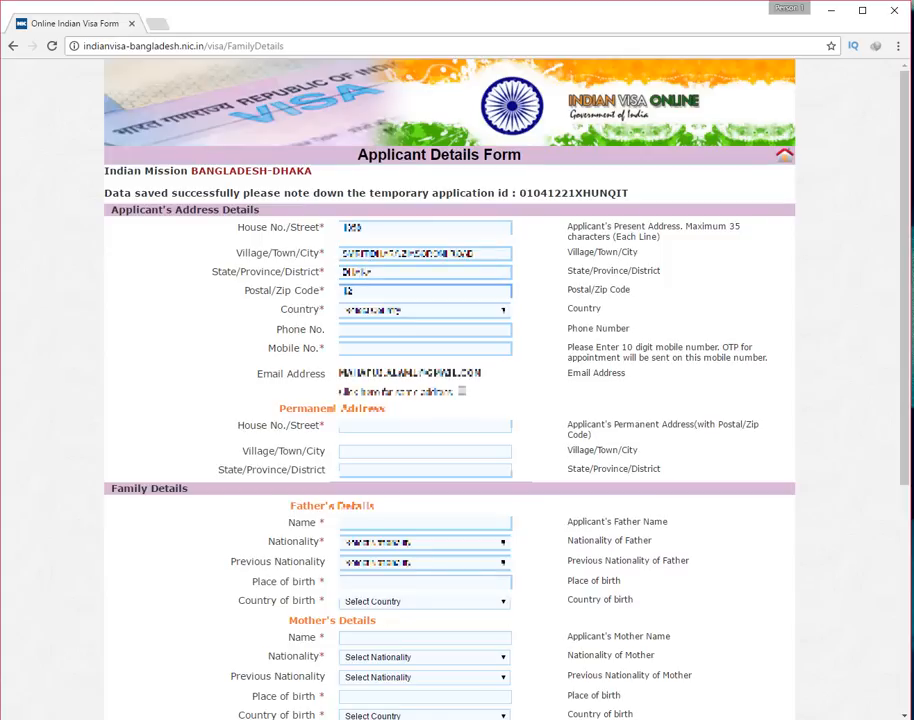
type("16")
Set the address country to Bangladesh and move the contact number from Phone No. into Mobile No
left_click(350, 310)
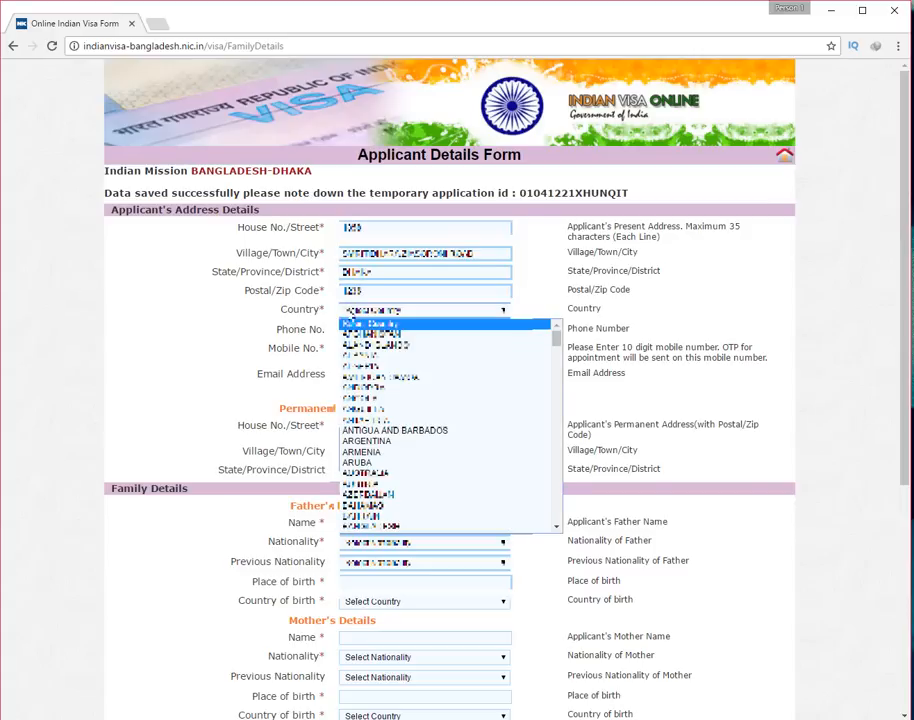
left_click(380, 527)
left_click(345, 327)
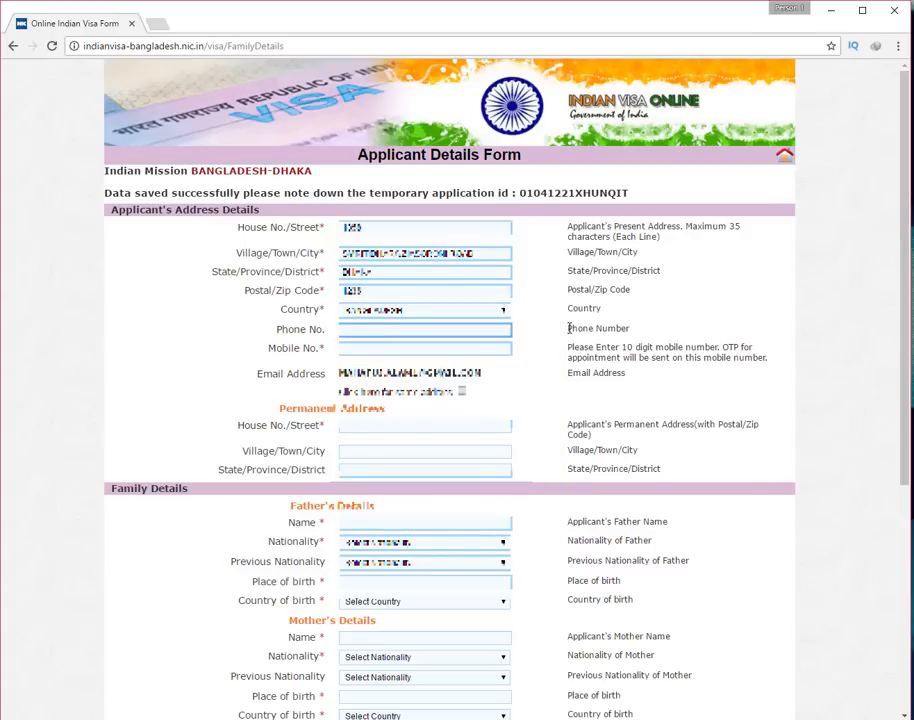
type("174046000")
key("ctrl+a")
right_click(364, 330)
left_click(392, 337)
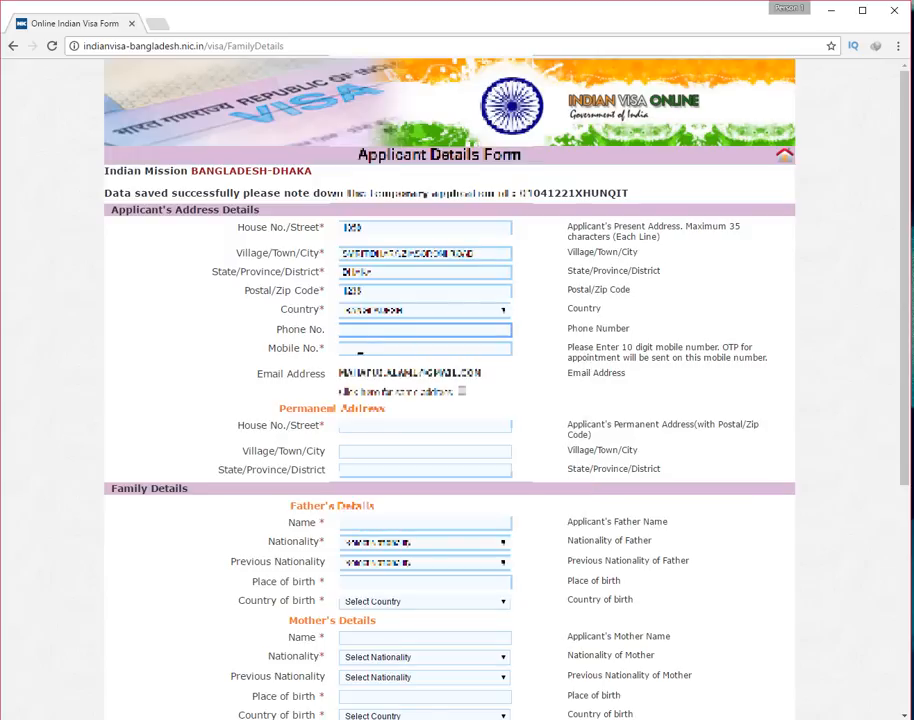
right_click(359, 349)
left_click(388, 428)
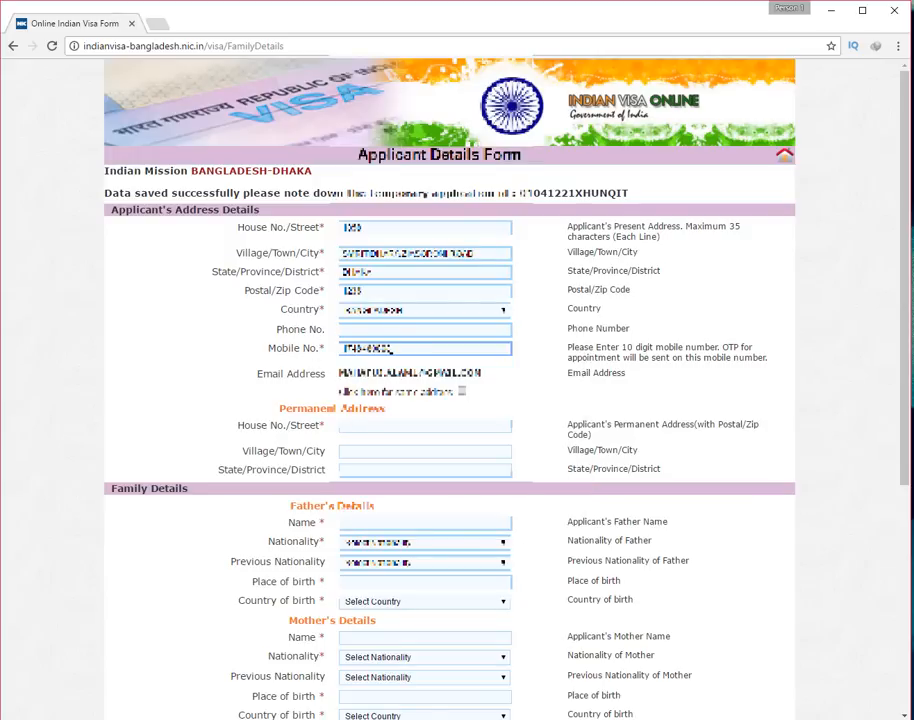
Make the permanent address match the present address and paste in the father's name
scroll(392, 347, "down", 3)
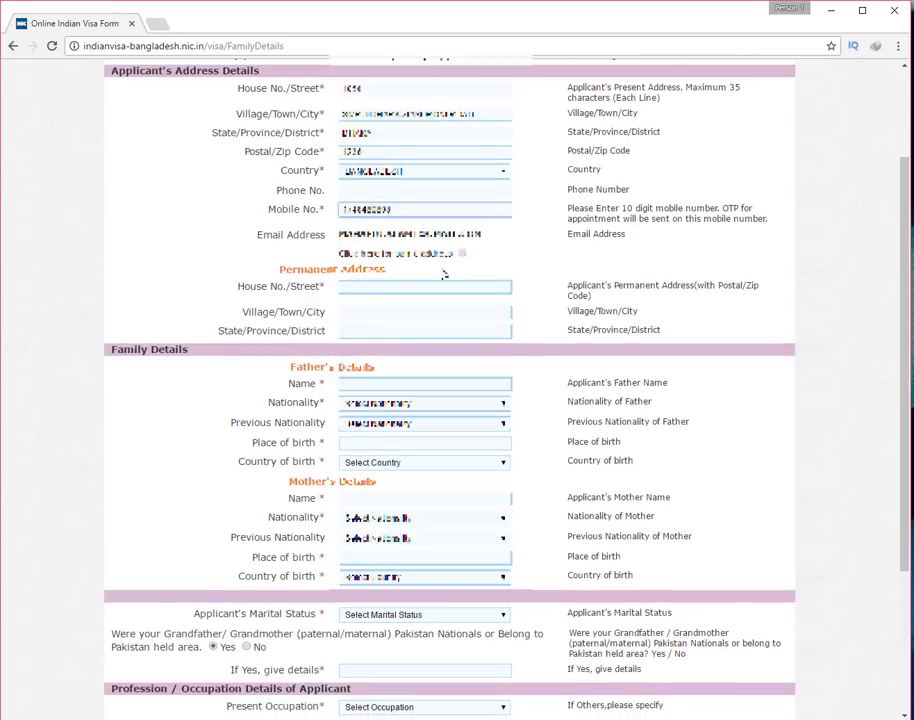
left_click(462, 254)
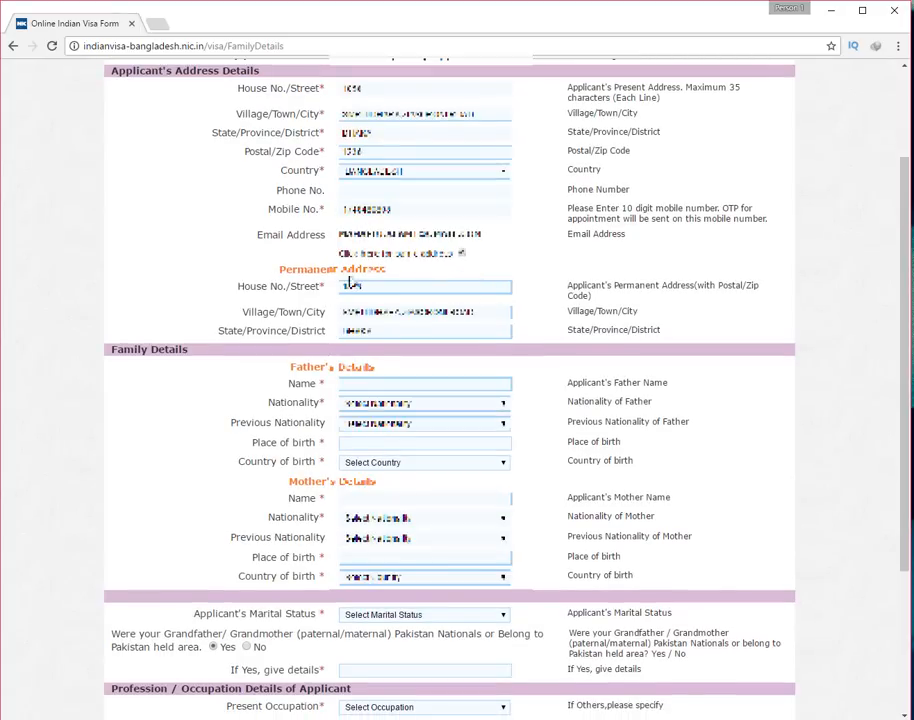
scroll(400, 300, "down", 3)
key("ctrl+v")
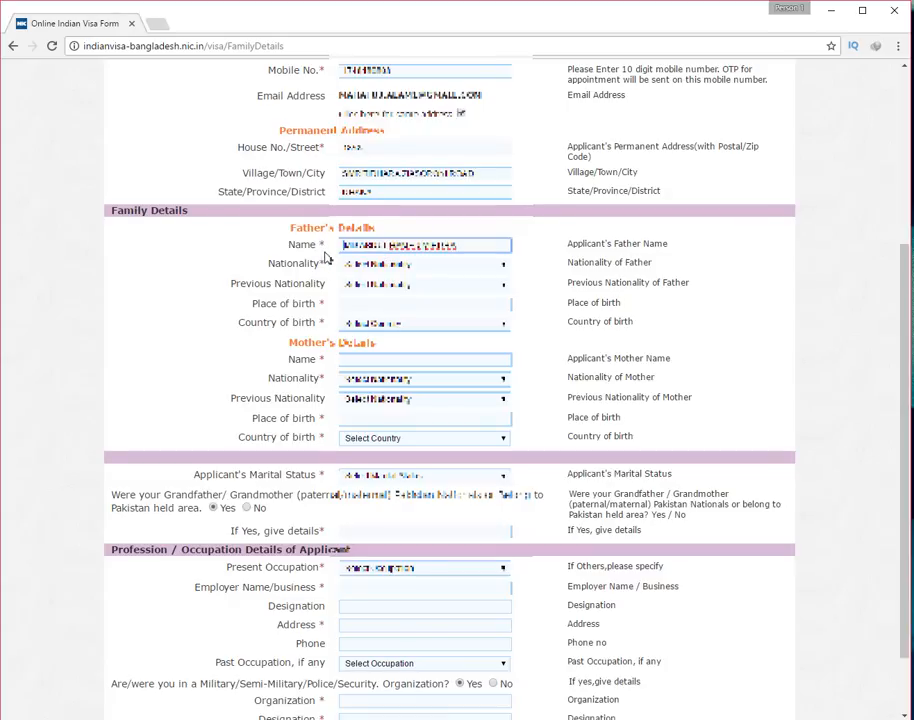
key("BackSpace")
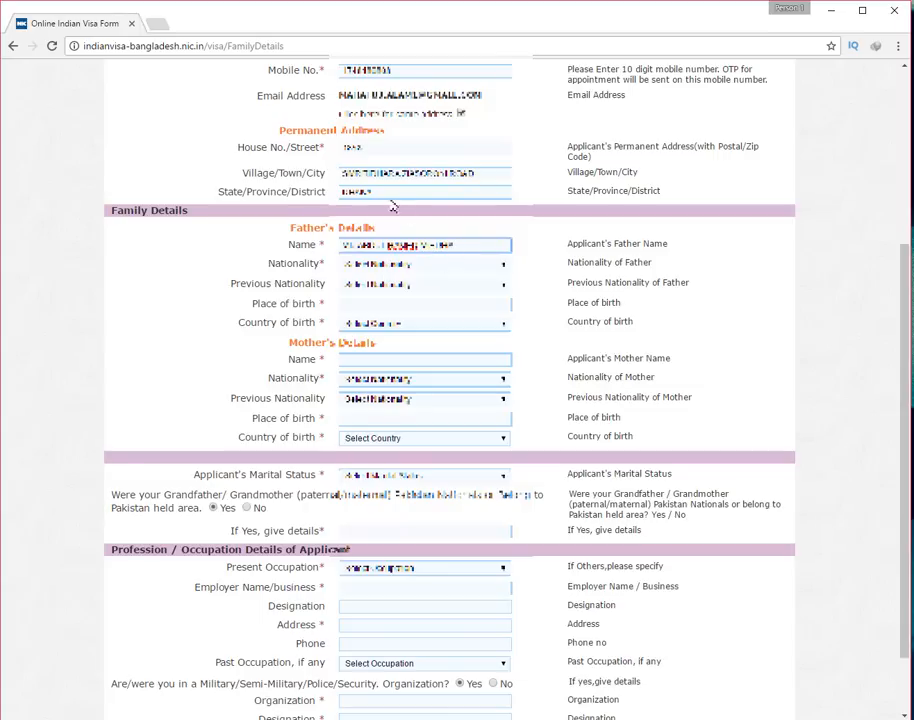
left_click(343, 173)
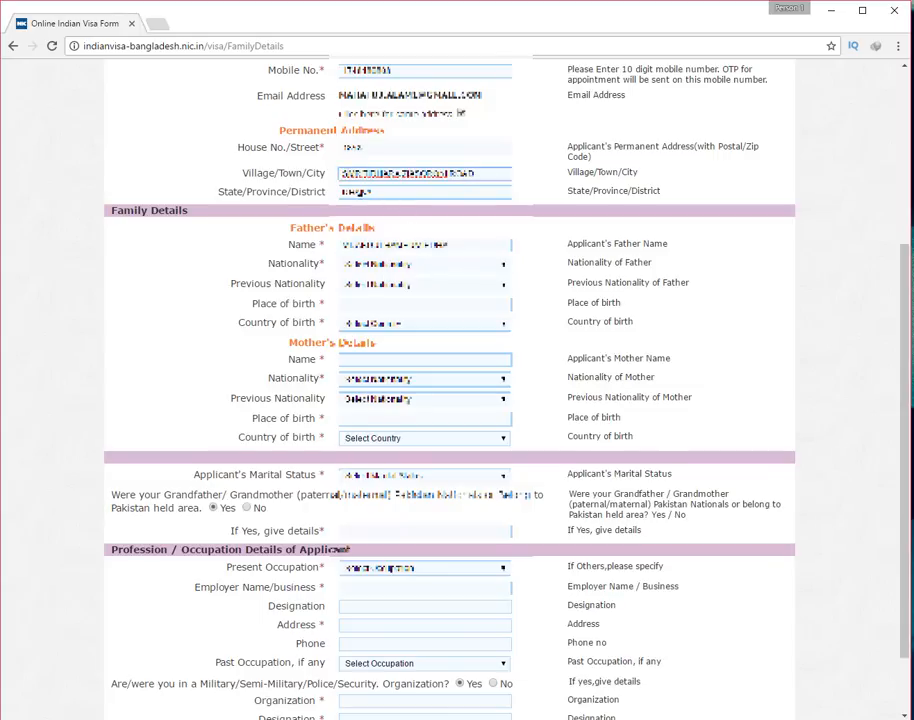
scroll(345, 176, "up", 1)
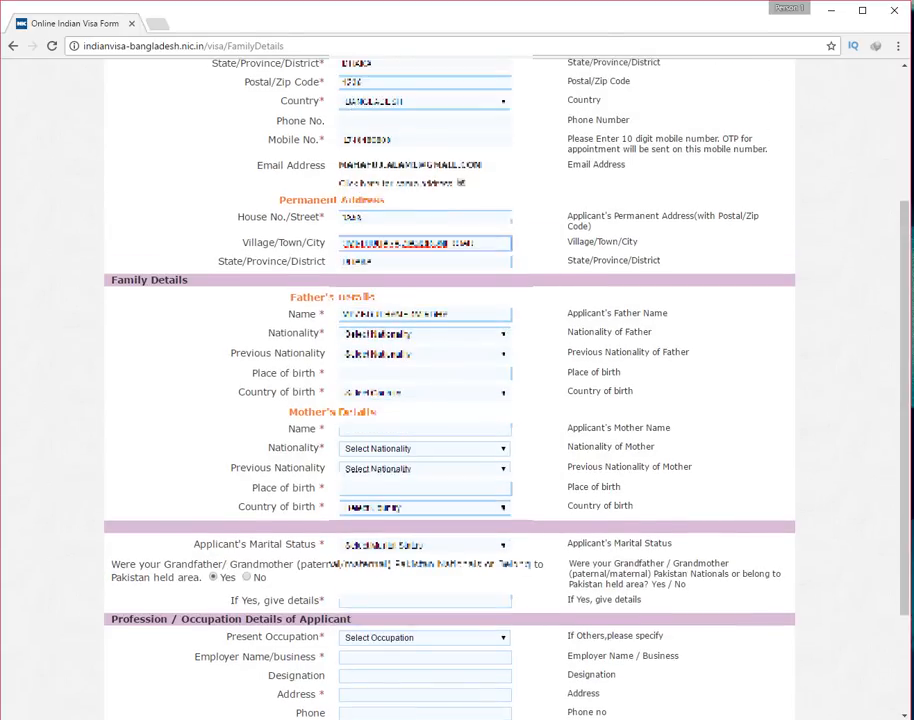
scroll(354, 188, "up", 3)
scroll(356, 242, "down", 4)
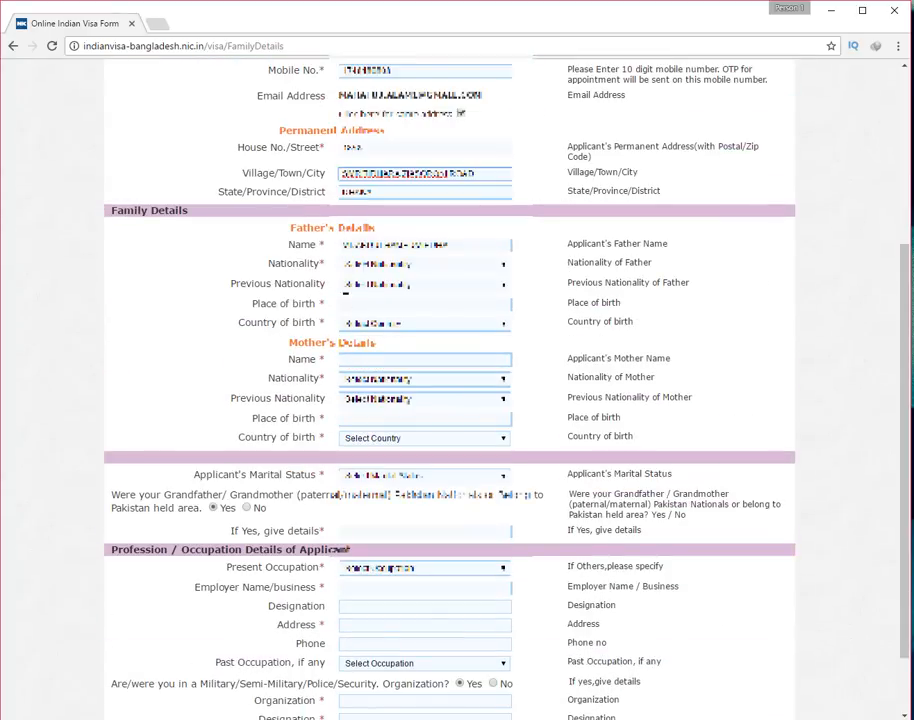
Set the father's nationality and previous nationality, birthplace COMILLA and country of birth Bangladesh
left_click(382, 264)
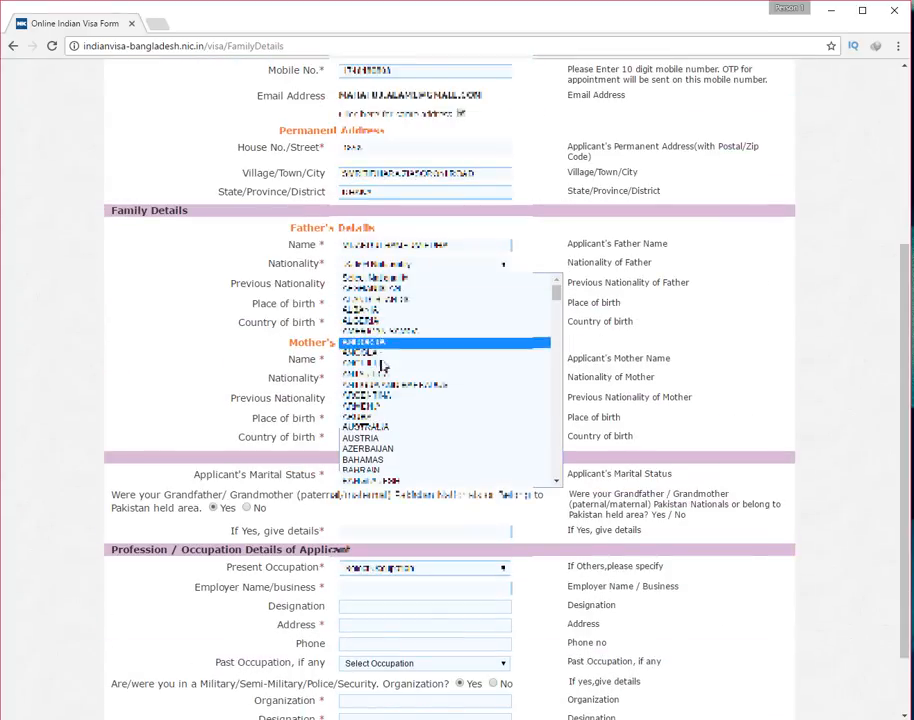
left_click(378, 480)
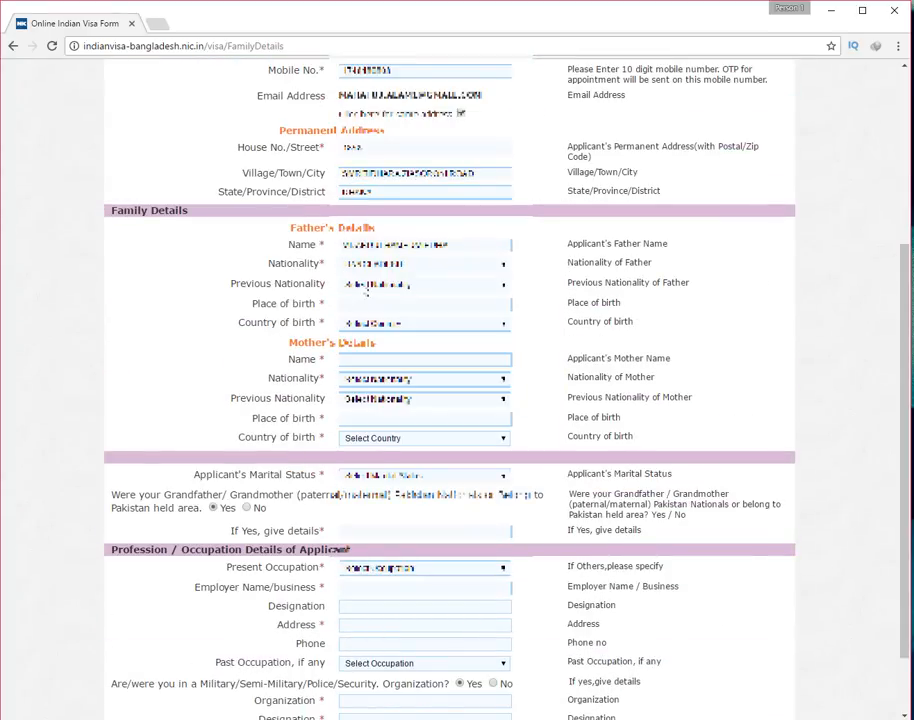
left_click(366, 286)
left_click(378, 496)
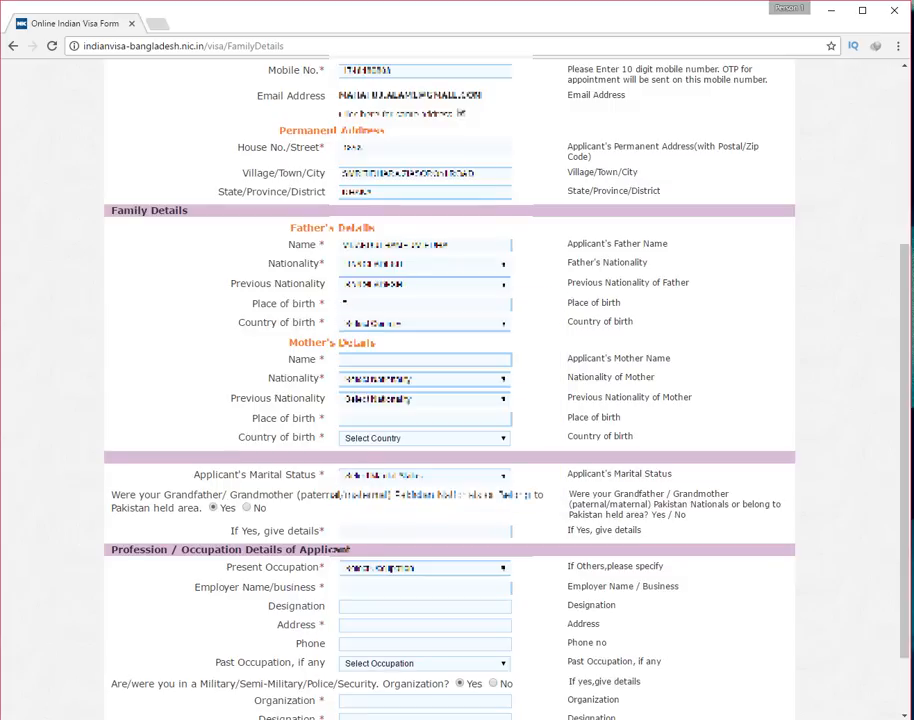
left_click(347, 303)
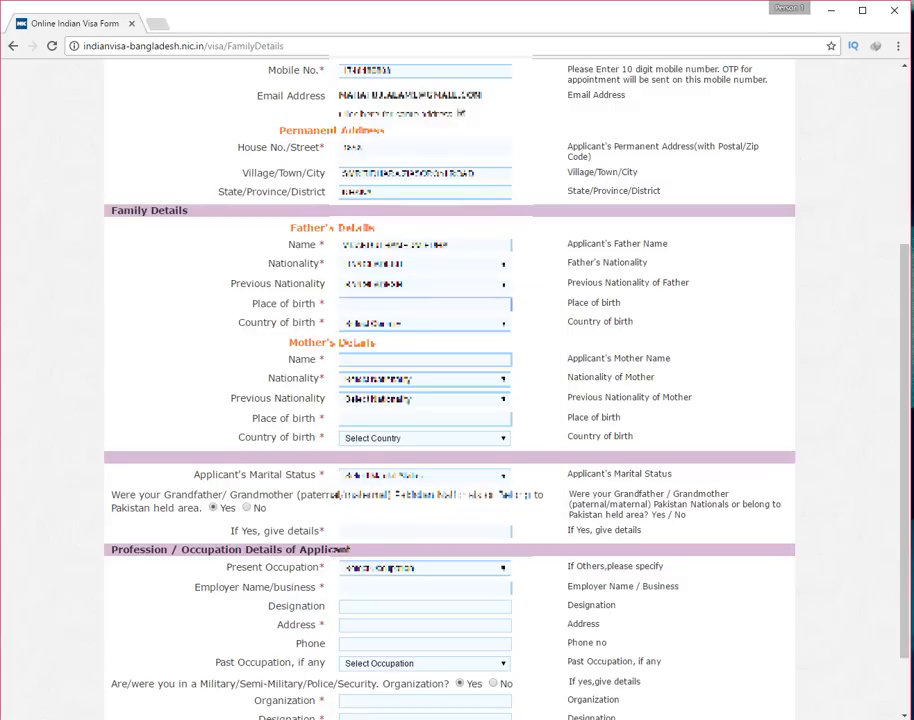
key("alt+Tab")
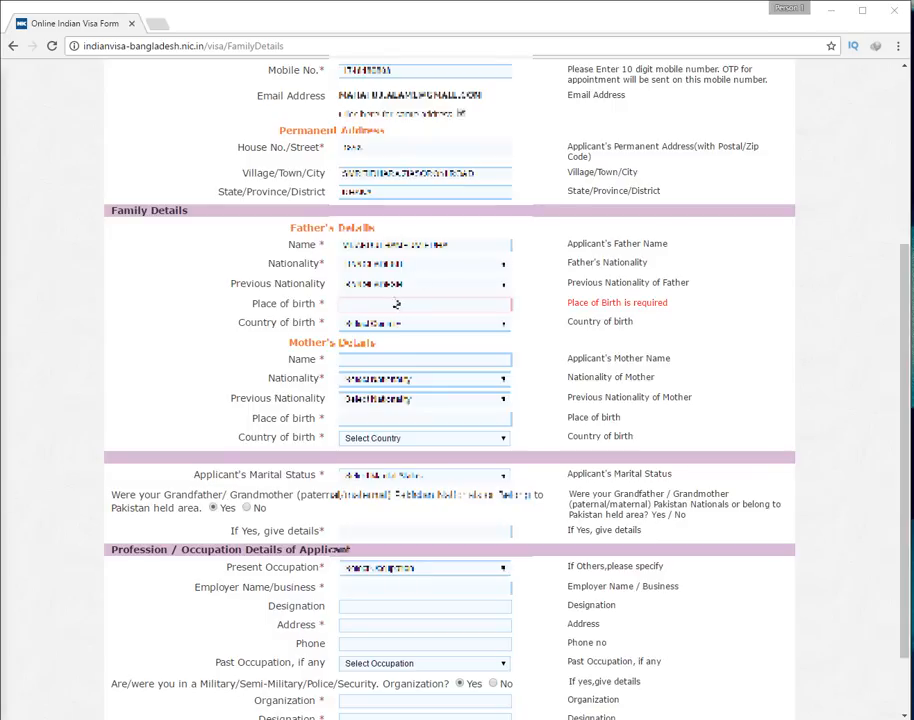
left_click(404, 304)
right_click(404, 304)
left_click(420, 385)
left_click(378, 325)
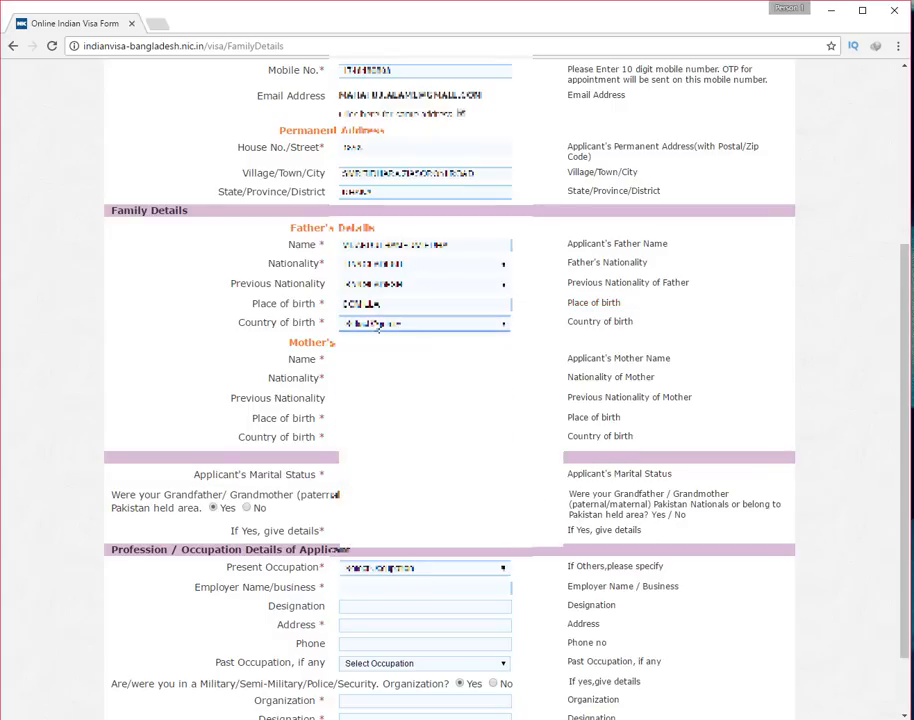
left_click(363, 541)
Set the mother's nationality and previous nationality to BANGLADESH, and fill in her place and country of birth
scroll(332, 425, "down", 1)
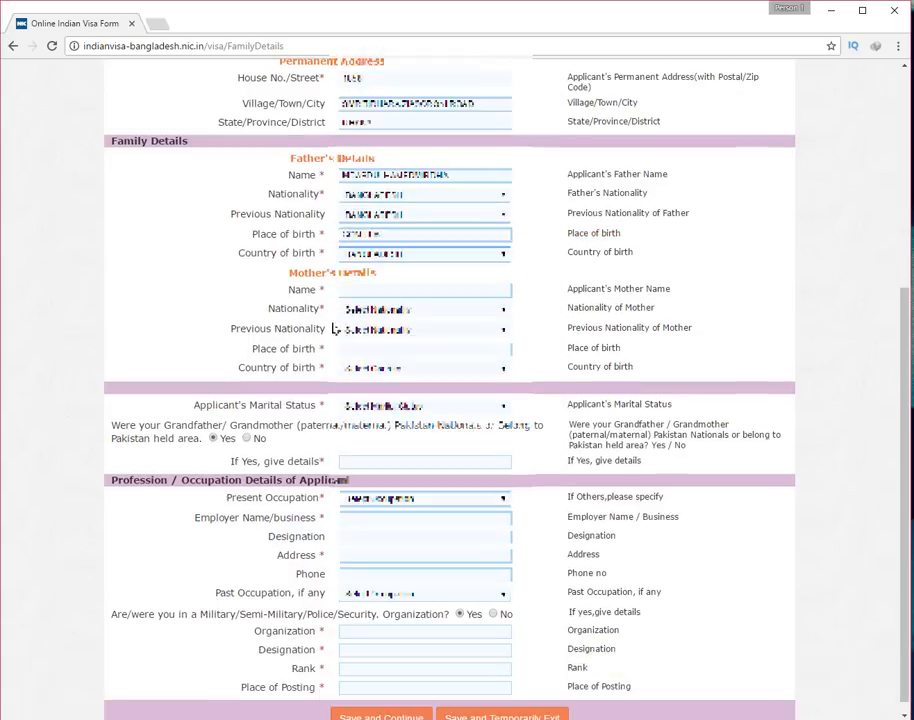
left_click(420, 309)
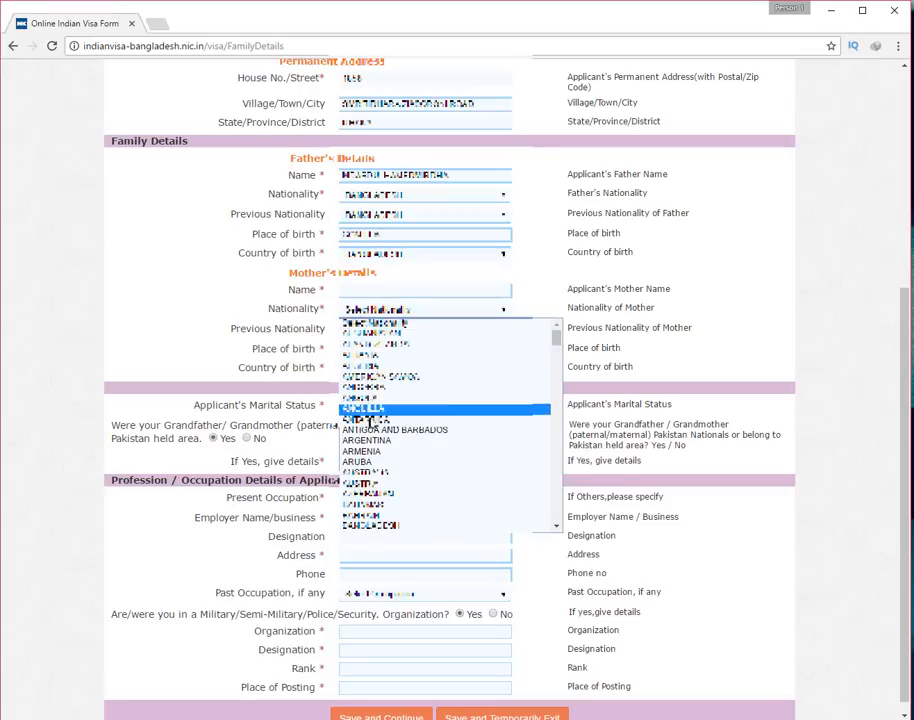
left_click(372, 525)
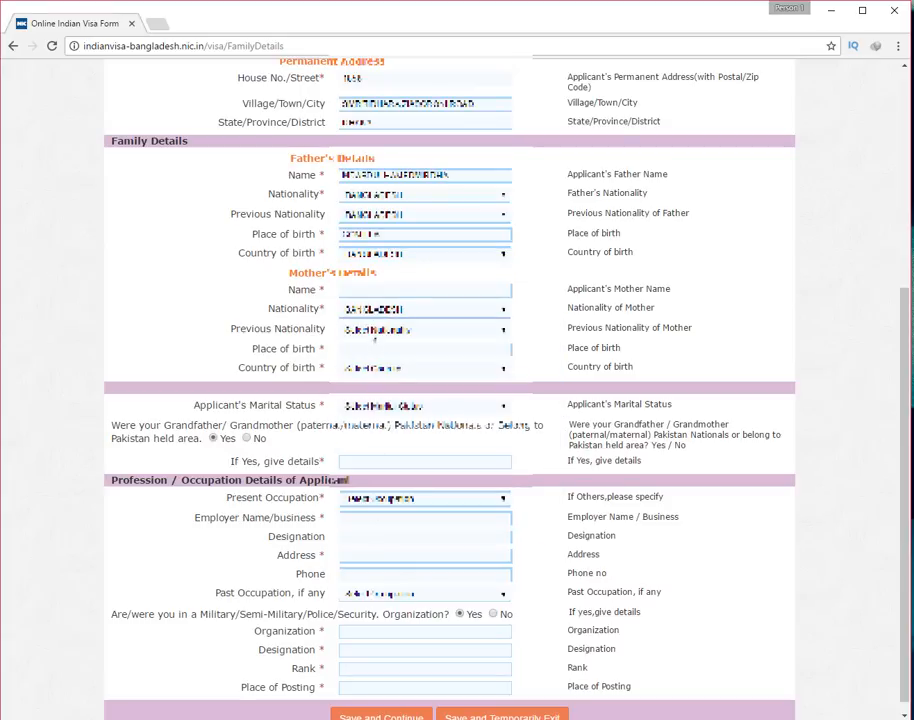
left_click(374, 330)
left_click(372, 545)
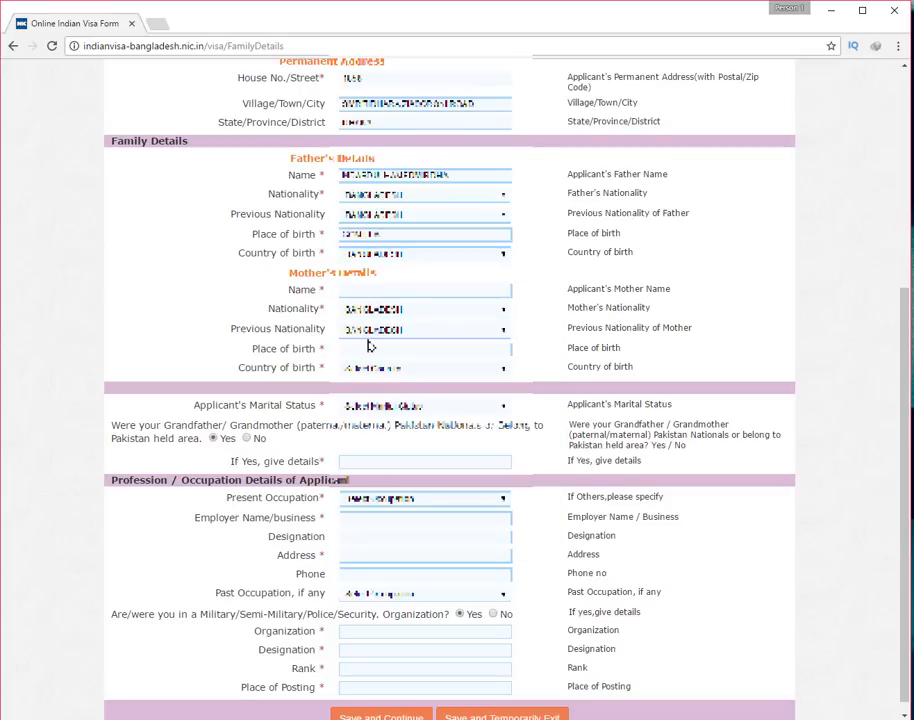
left_click(367, 352)
right_click(367, 352)
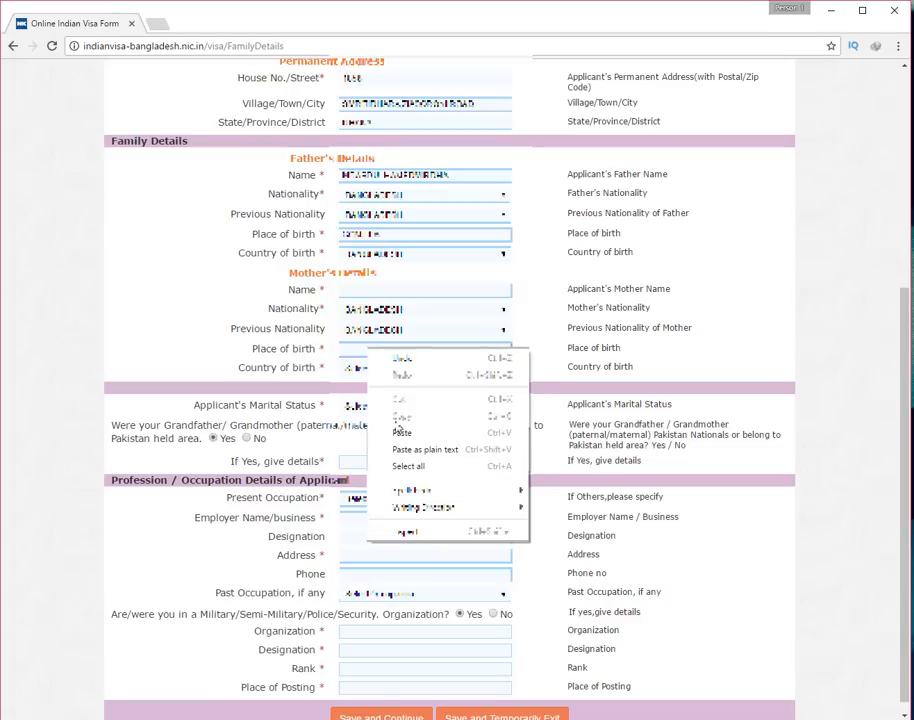
left_click(397, 430)
left_click(378, 368)
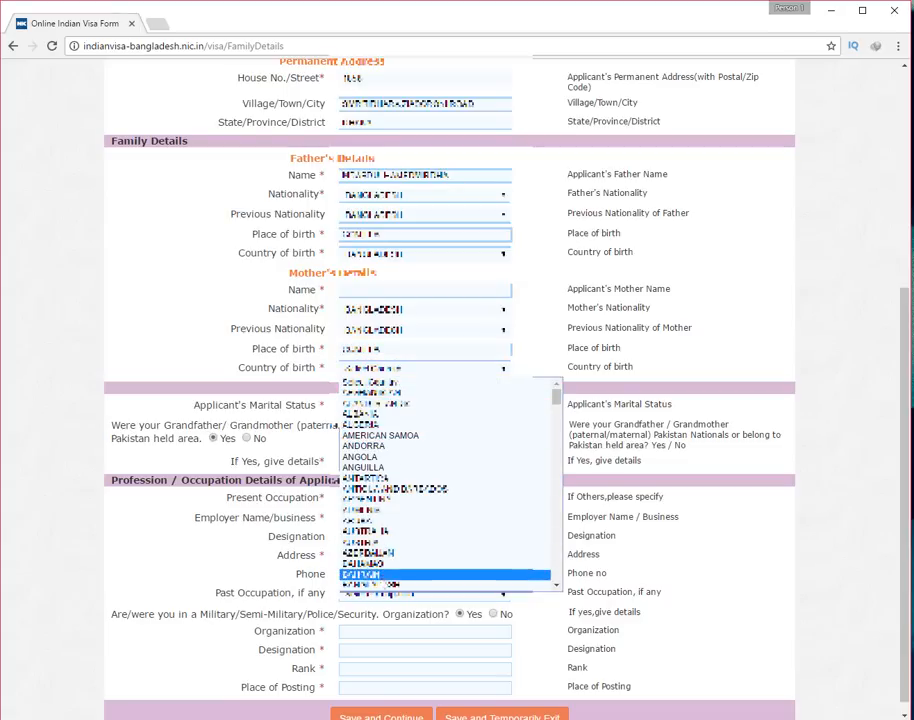
left_click(372, 585)
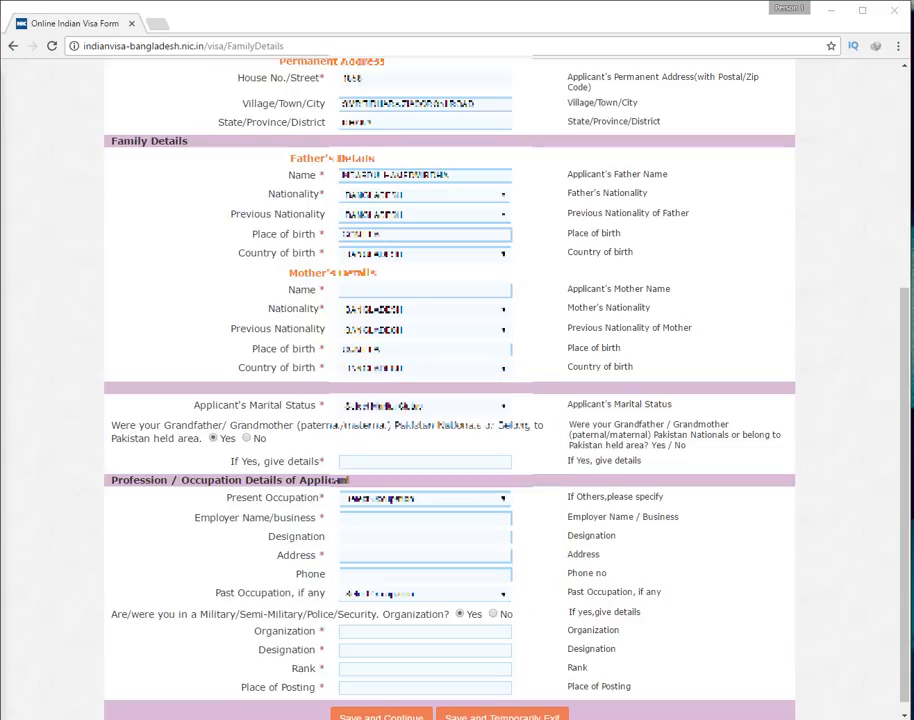
Paste the mother's name into its field
left_click(362, 289)
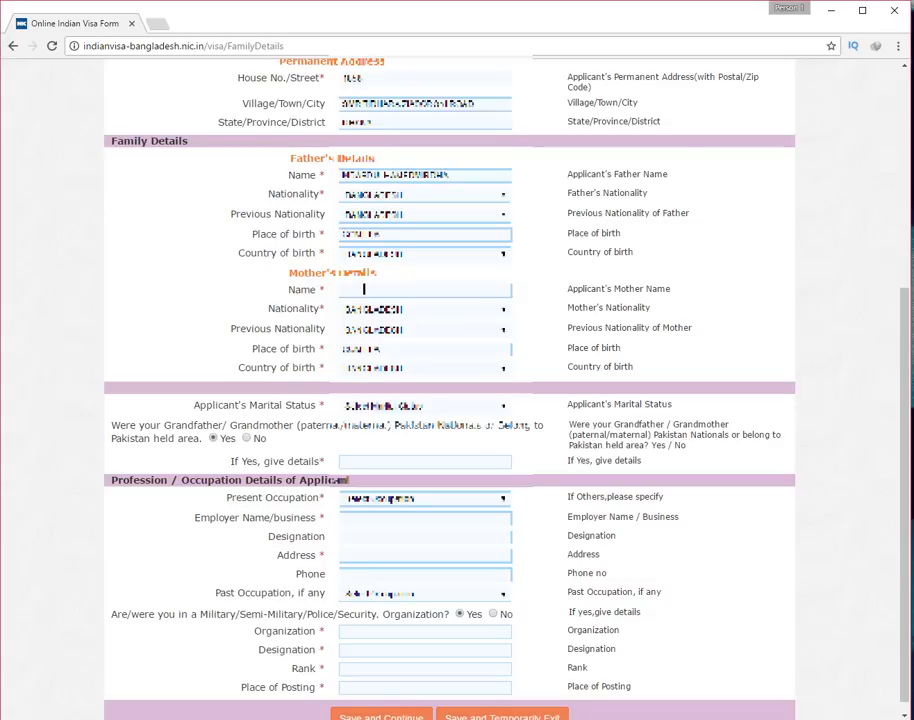
right_click(363, 290)
left_click(397, 373)
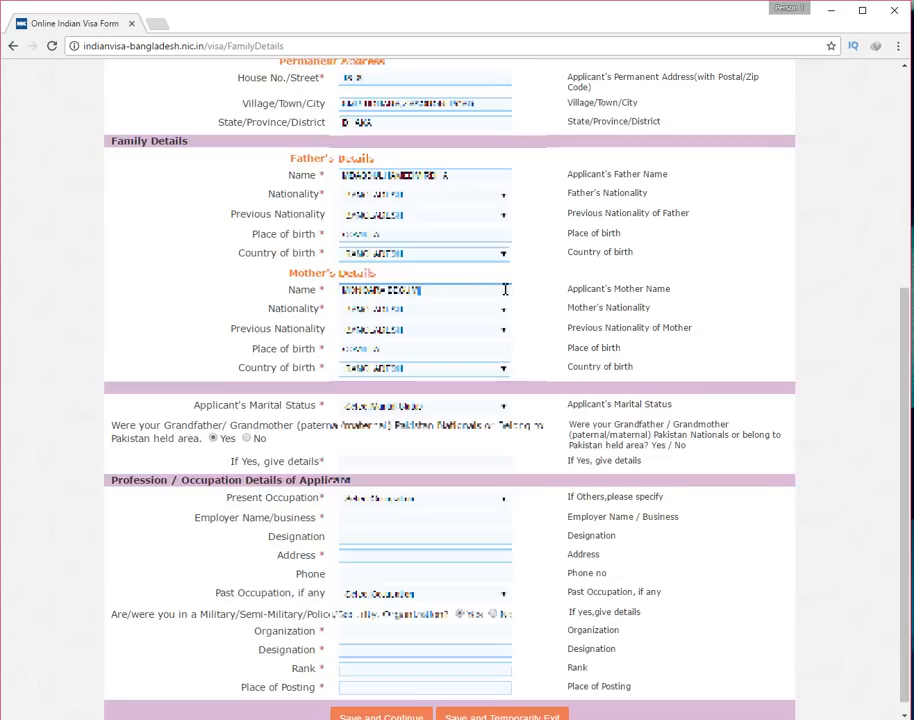
Set the applicant's marital status and answer No to the Pakistan grandparent question
scroll(402, 395, "down", 1)
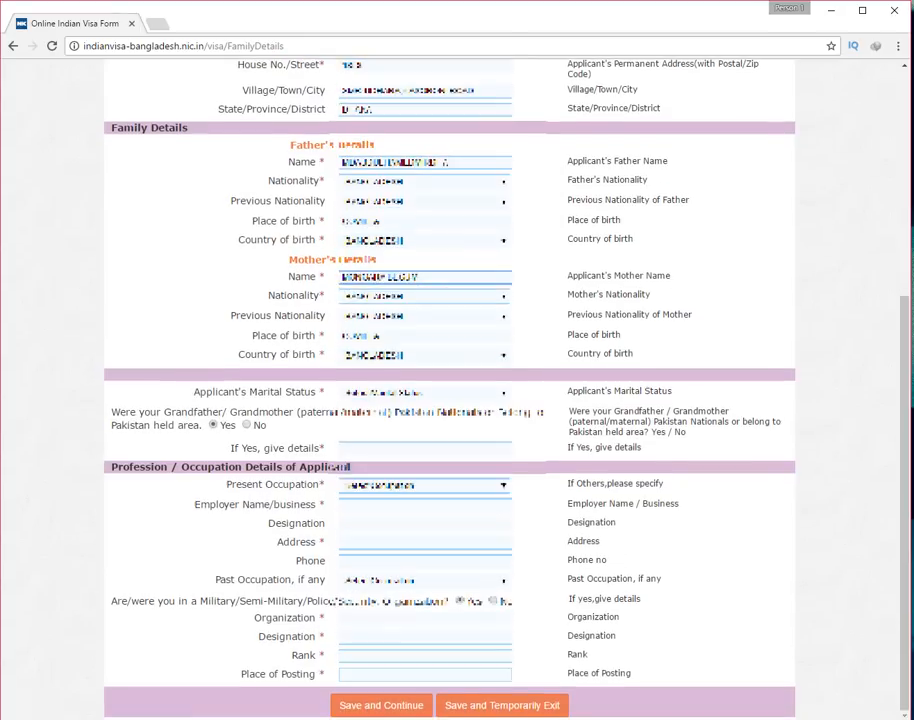
left_click(402, 395)
left_click(388, 432)
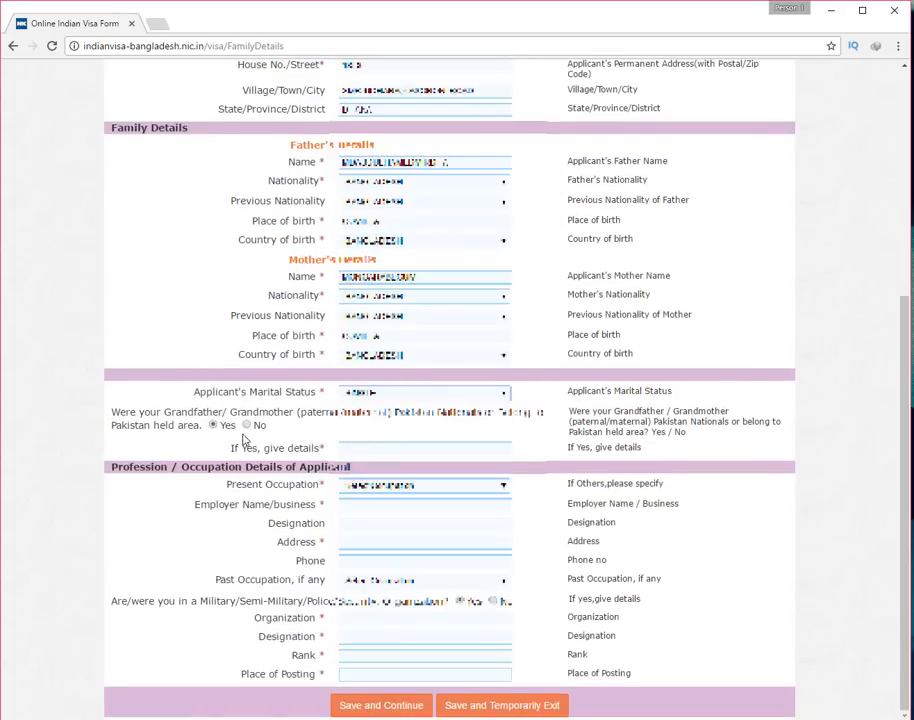
left_click(246, 425)
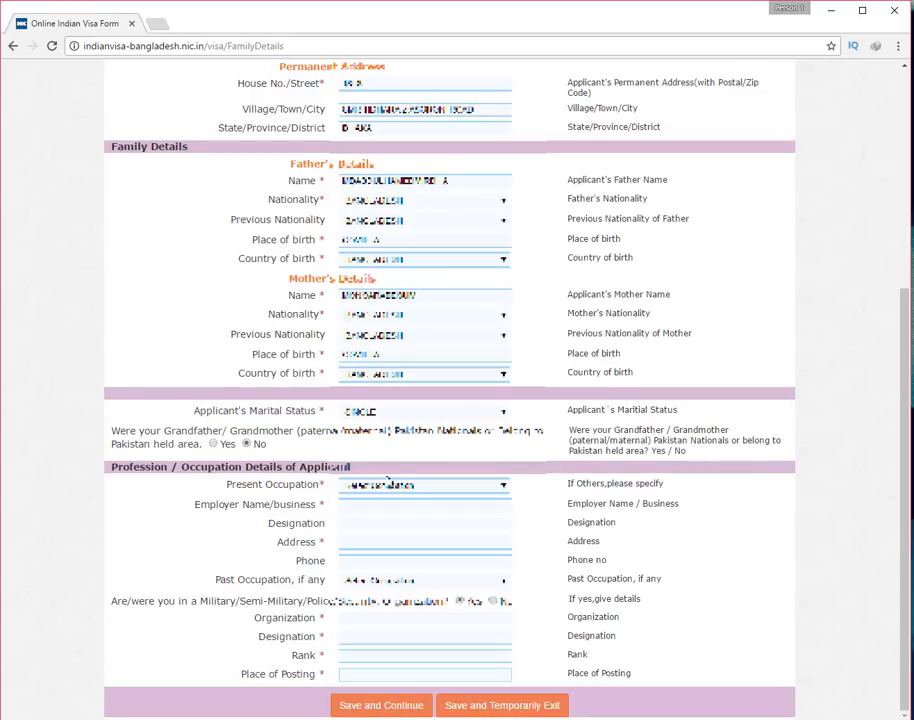
Choose the present occupation and paste in the employer, designation and employer address
left_click(378, 486)
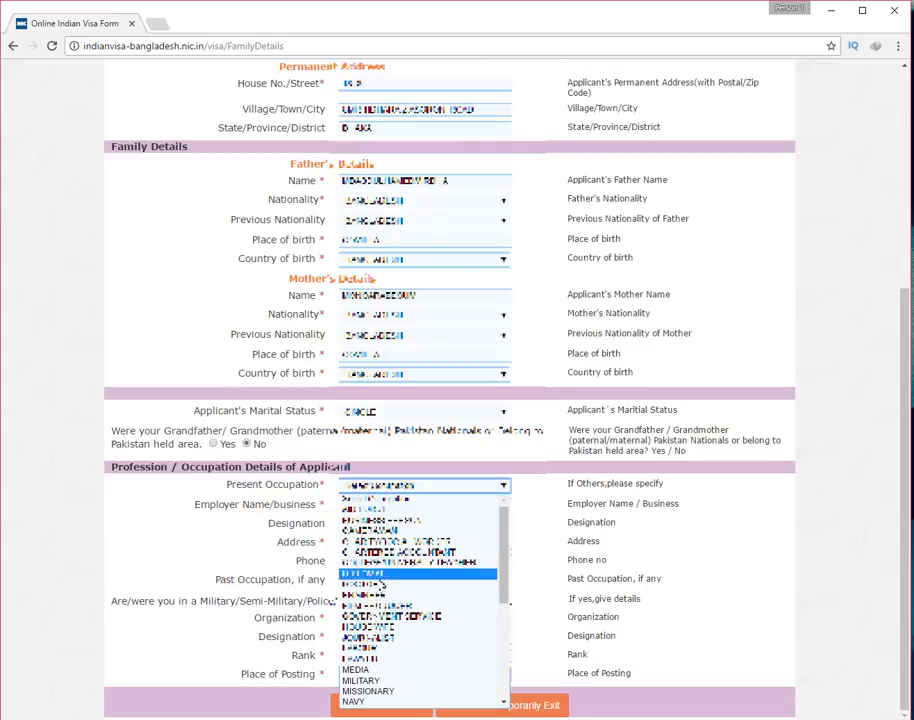
left_click(224, 490)
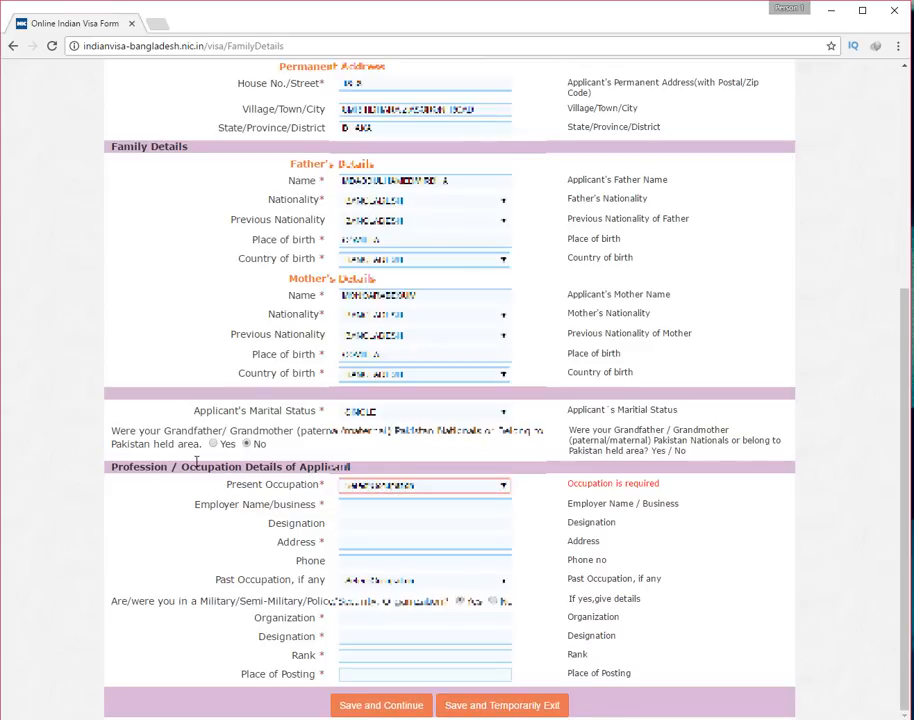
left_click(400, 487)
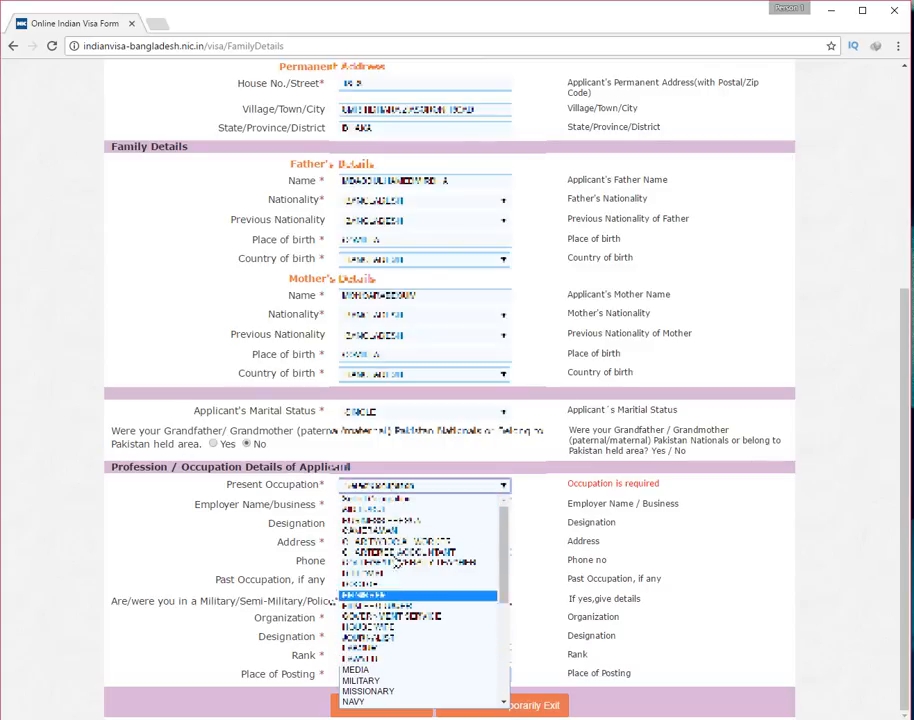
left_click(397, 522)
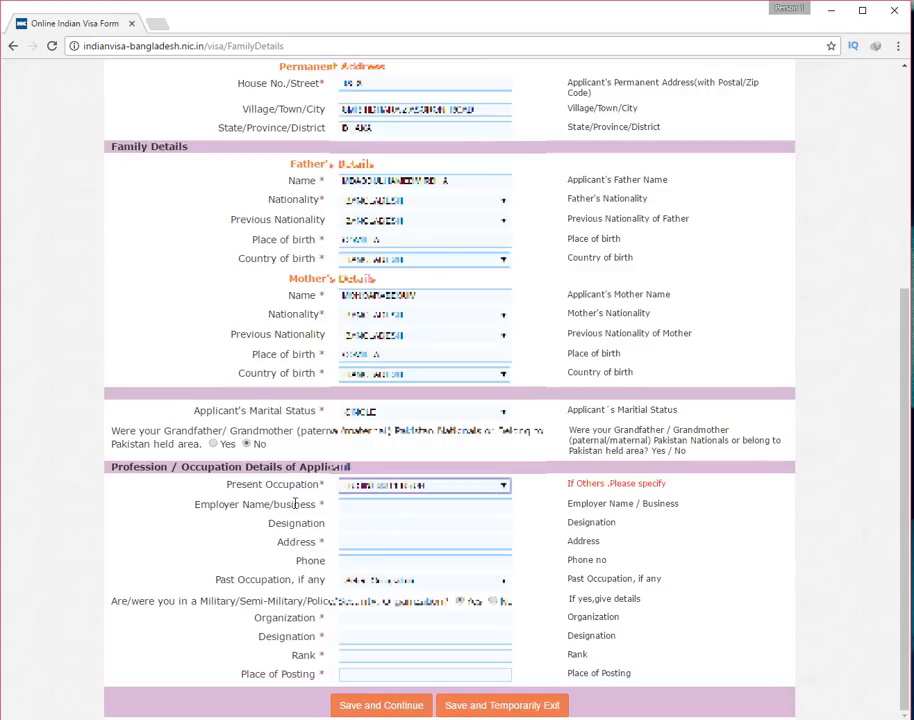
left_click(367, 523)
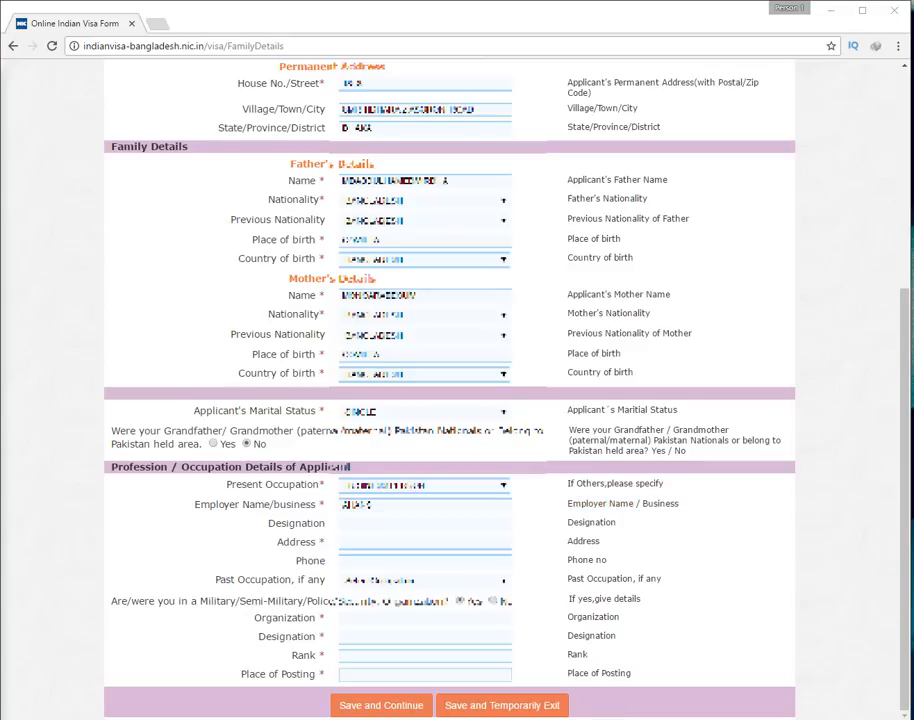
right_click(373, 520)
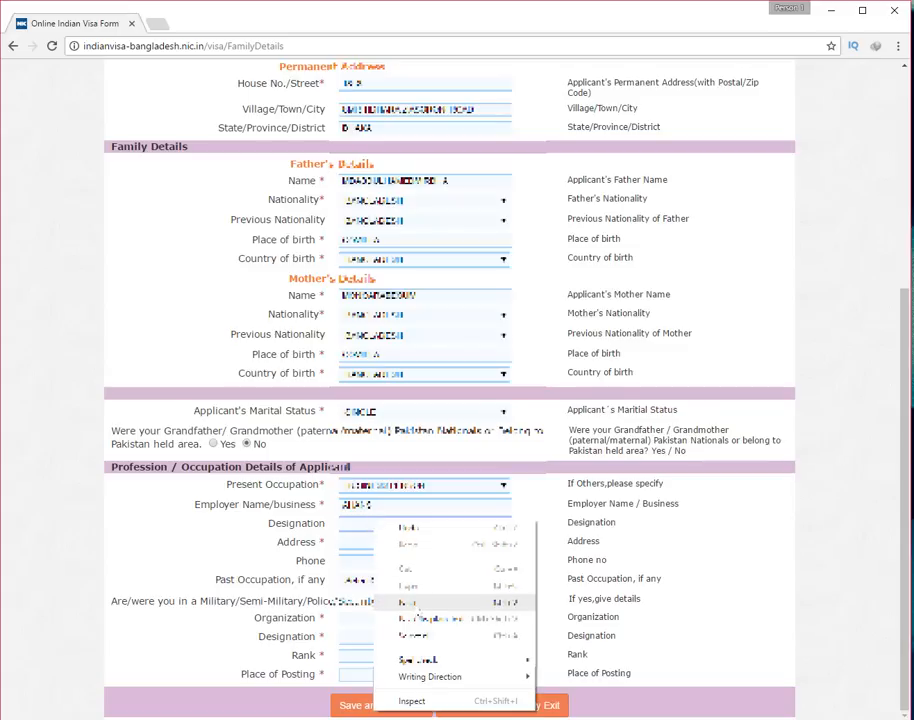
left_click(418, 604)
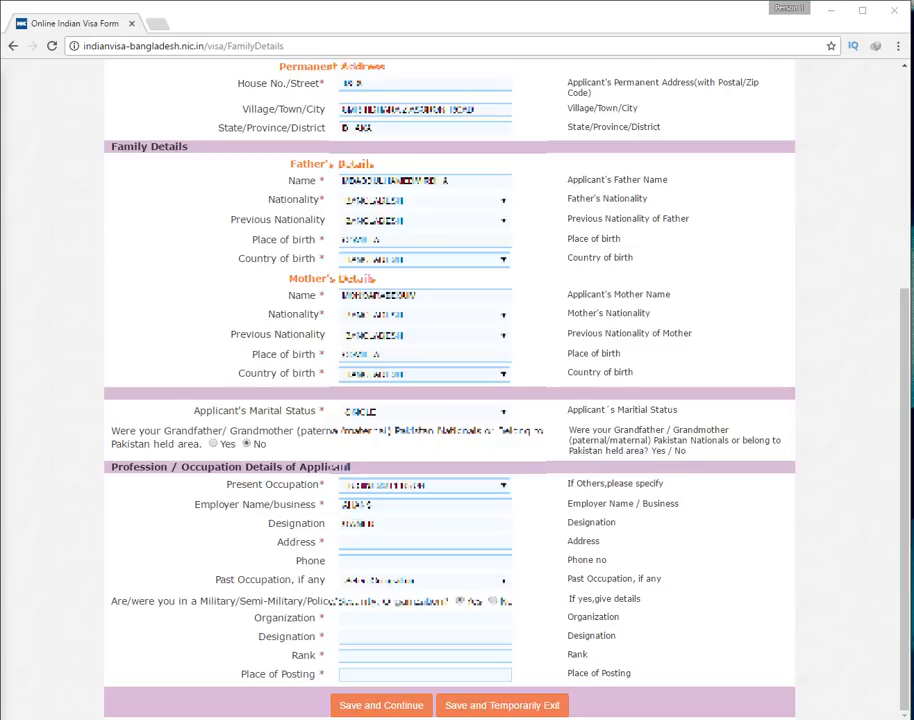
right_click(359, 541)
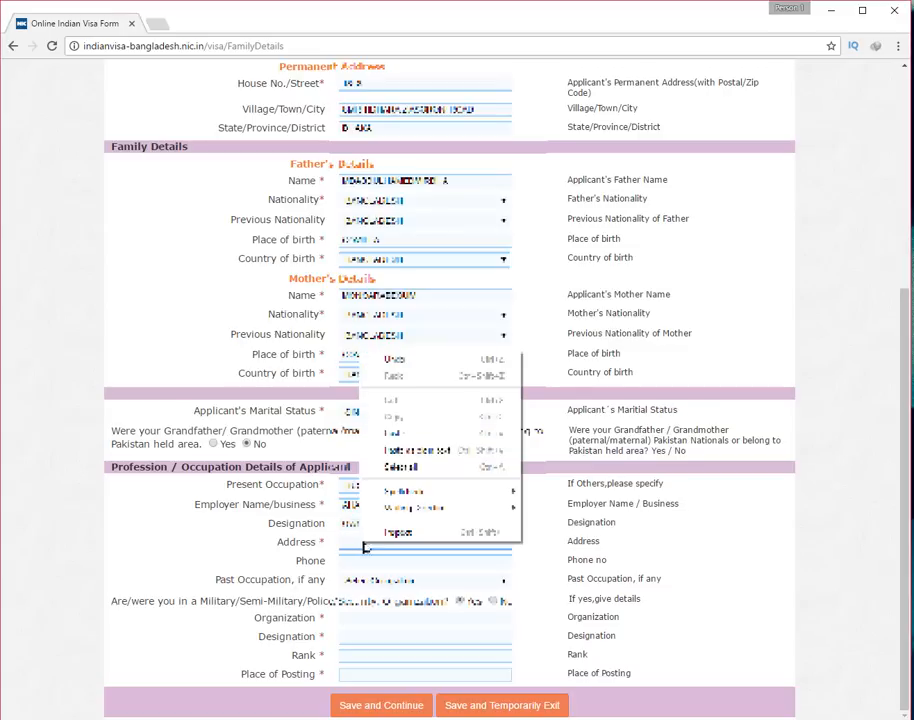
left_click(415, 432)
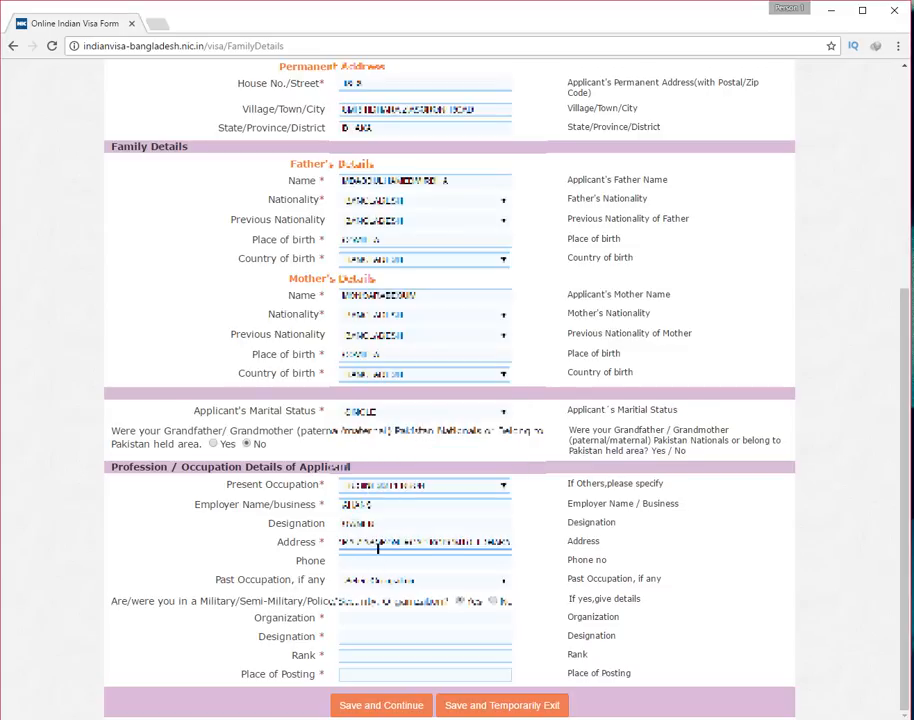
left_click_drag(378, 548, 257, 551)
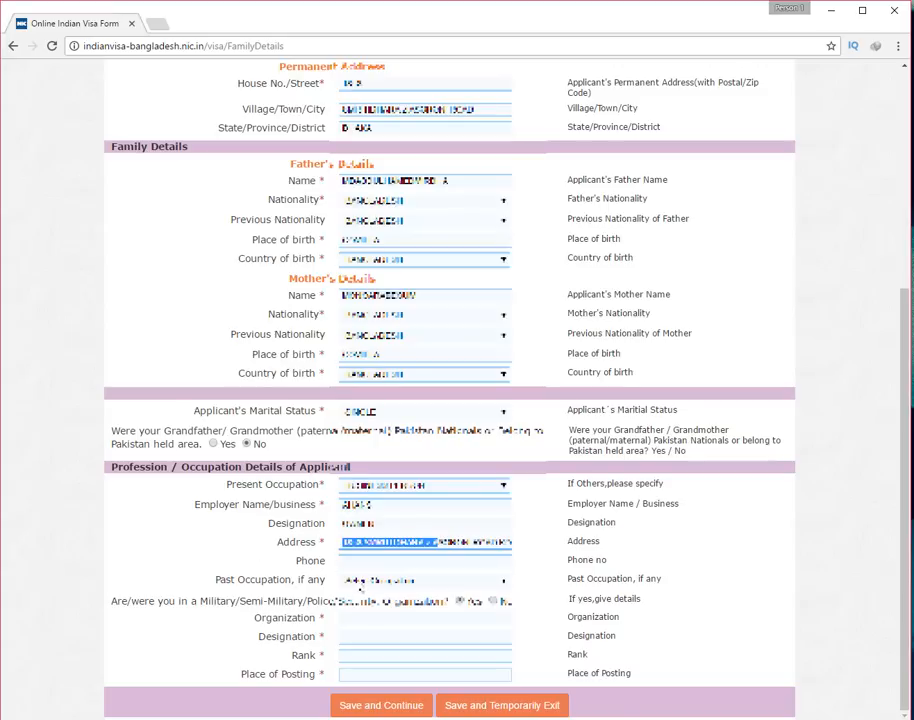
Set past occupation to STUDENT and answer No to the military service question
left_click(360, 582)
left_click(359, 583)
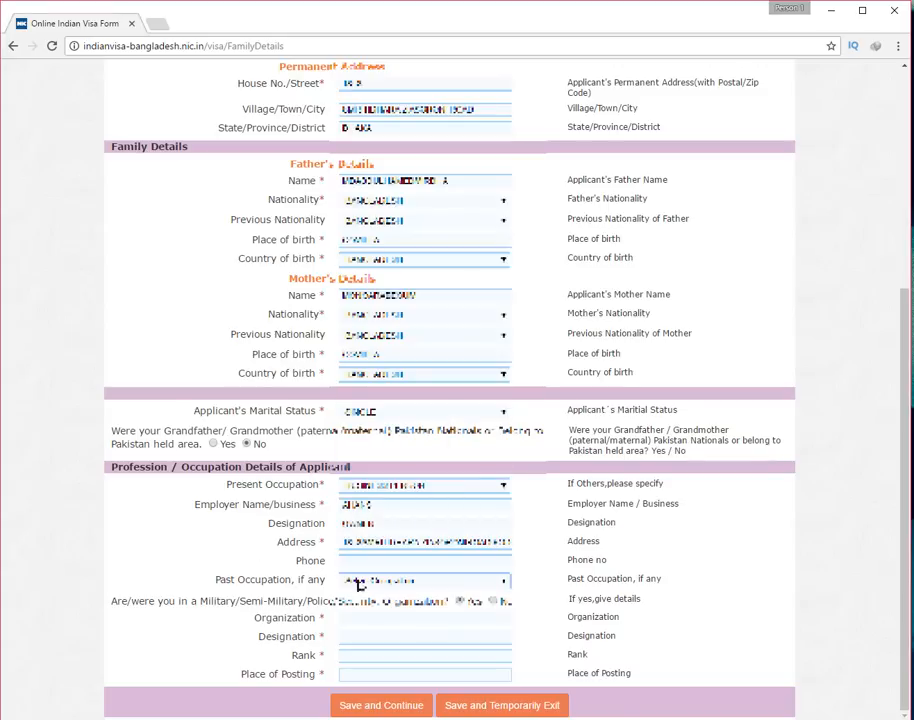
left_click(360, 583)
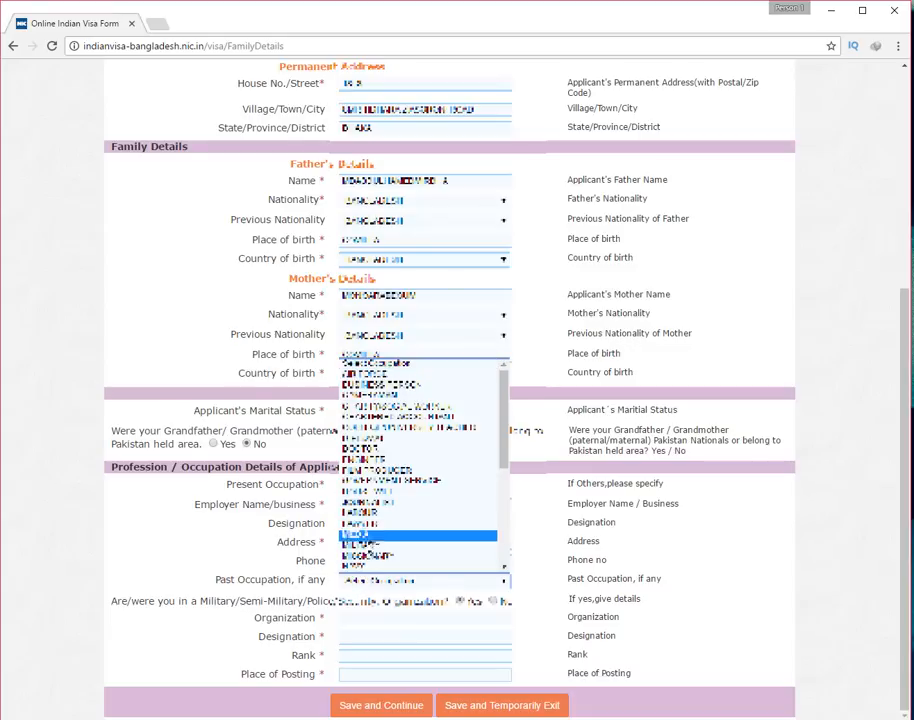
scroll(371, 476, "down", 2)
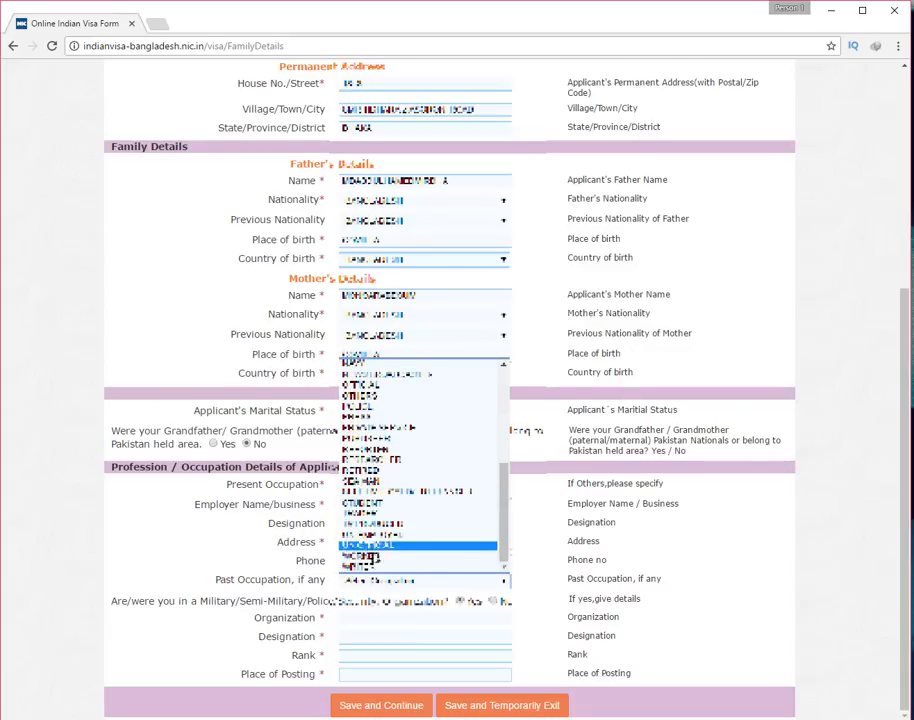
left_click(372, 506)
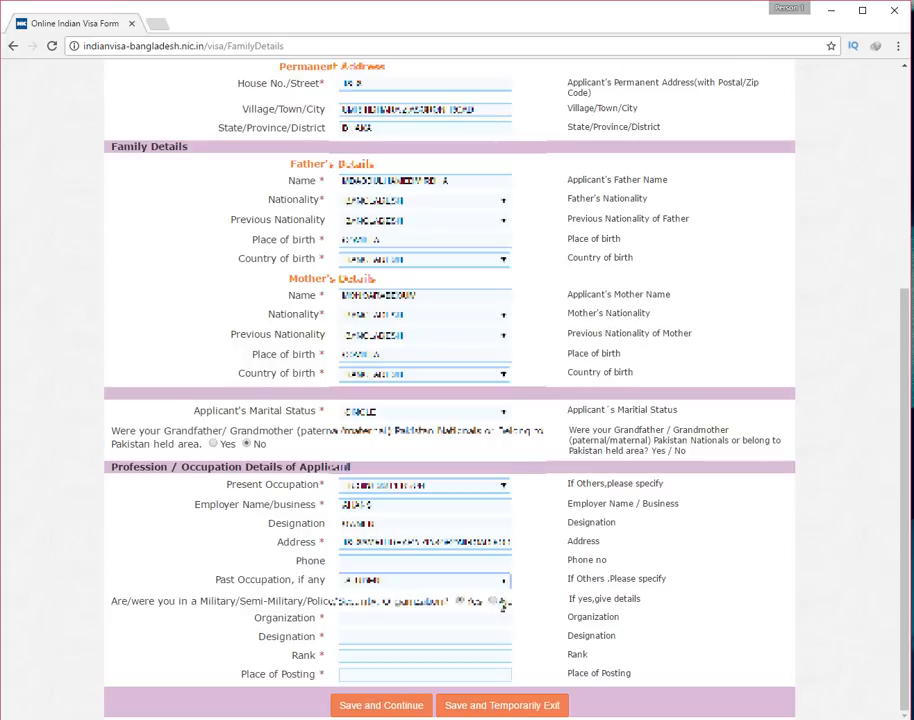
left_click(494, 601)
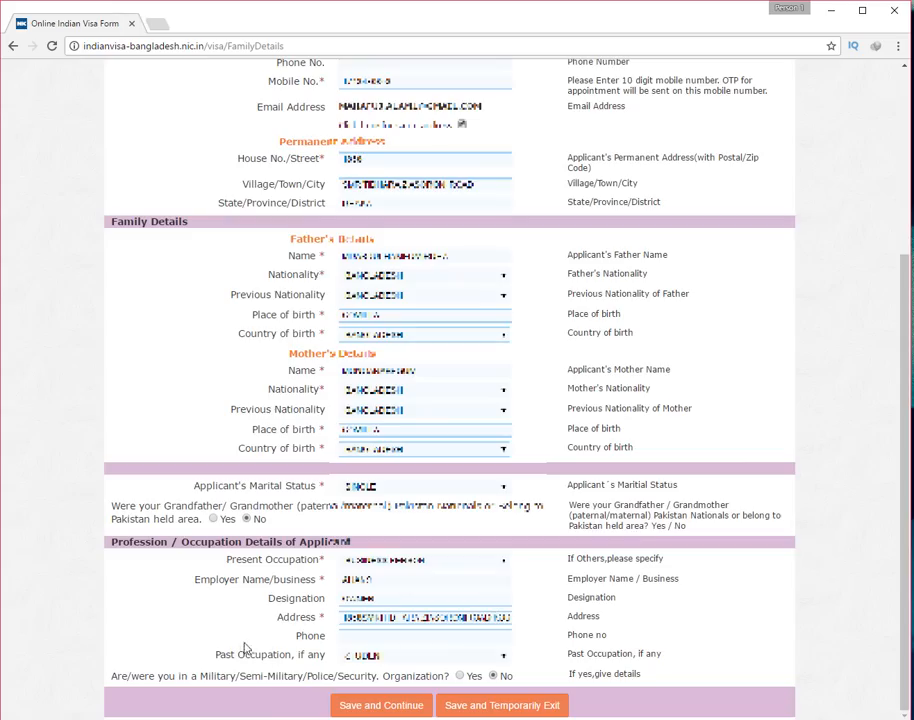
Save the family details and trim the unwanted end of the places-to-visit list
left_click(402, 708)
left_click_drag(483, 245, 516, 250)
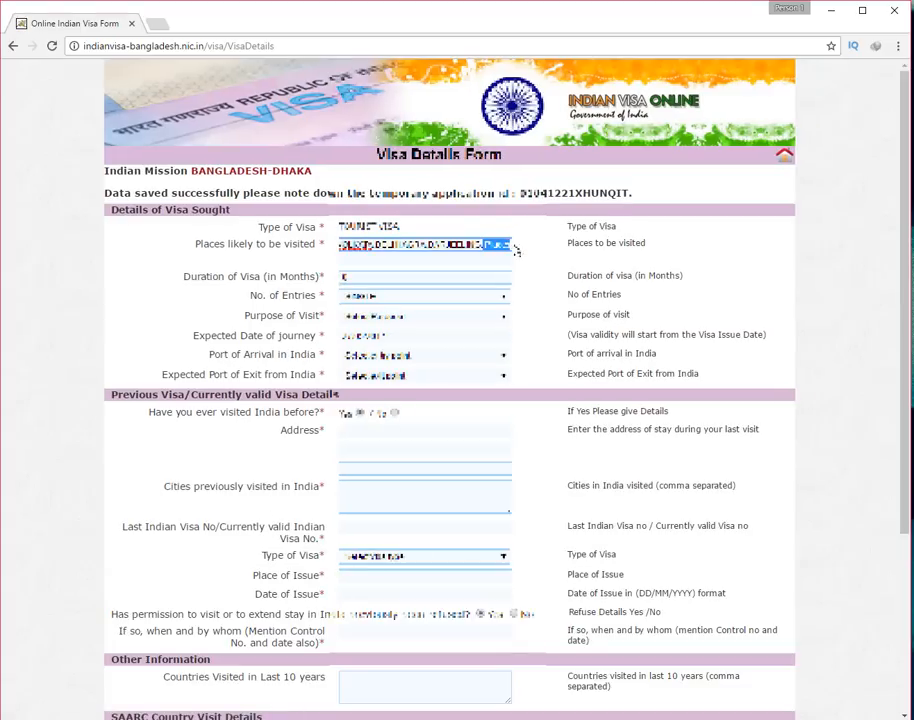
key("BackSpace")
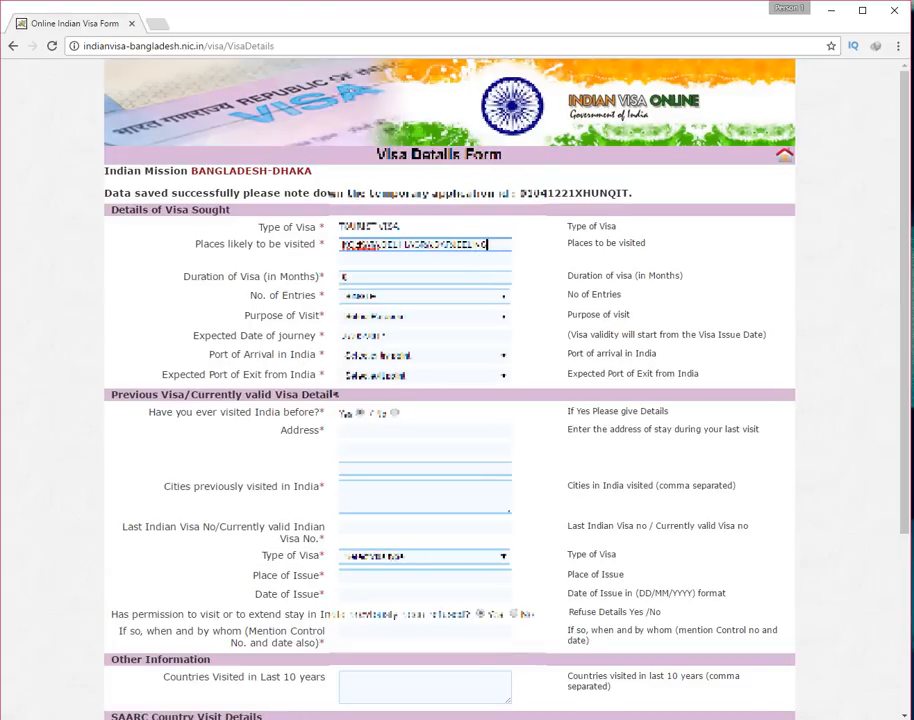
right_click(367, 245)
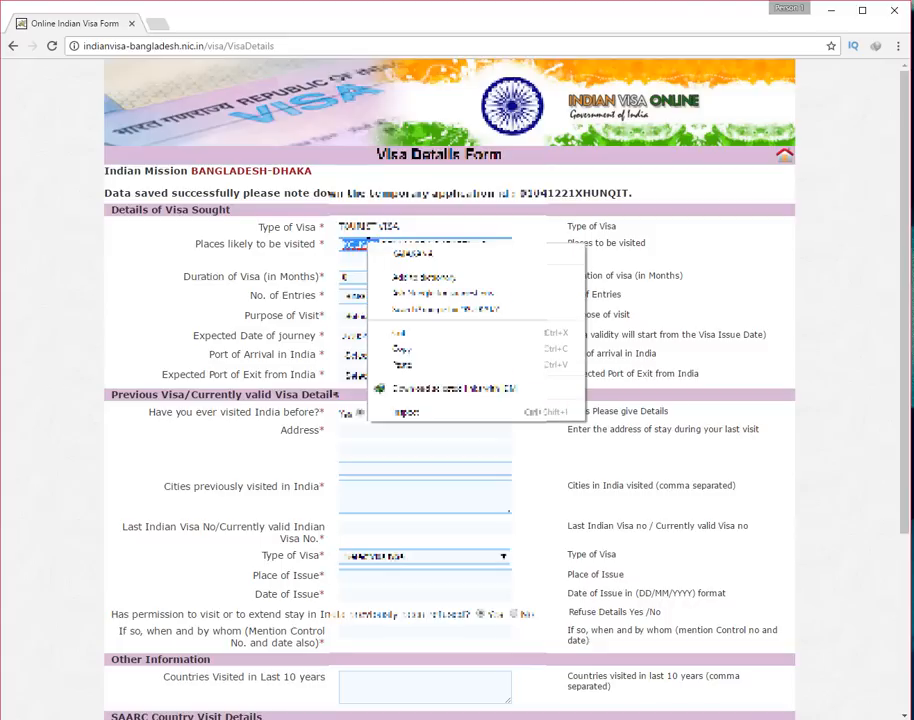
left_click(310, 246)
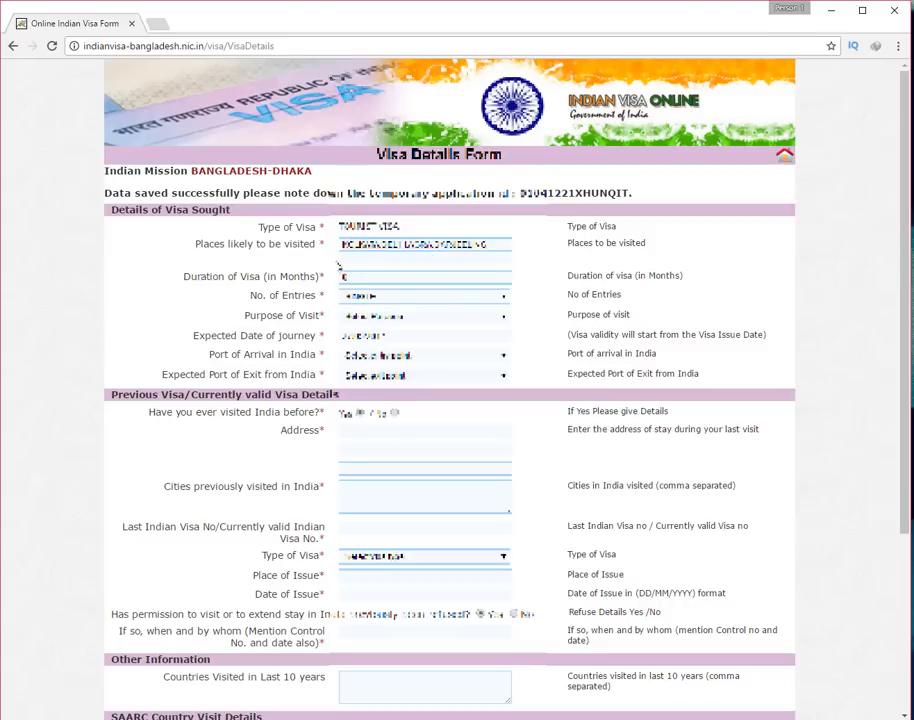
Set the visa duration to 12 months, MULTIPLE entries and TOURISM as the purpose
left_click(343, 280)
type("12")
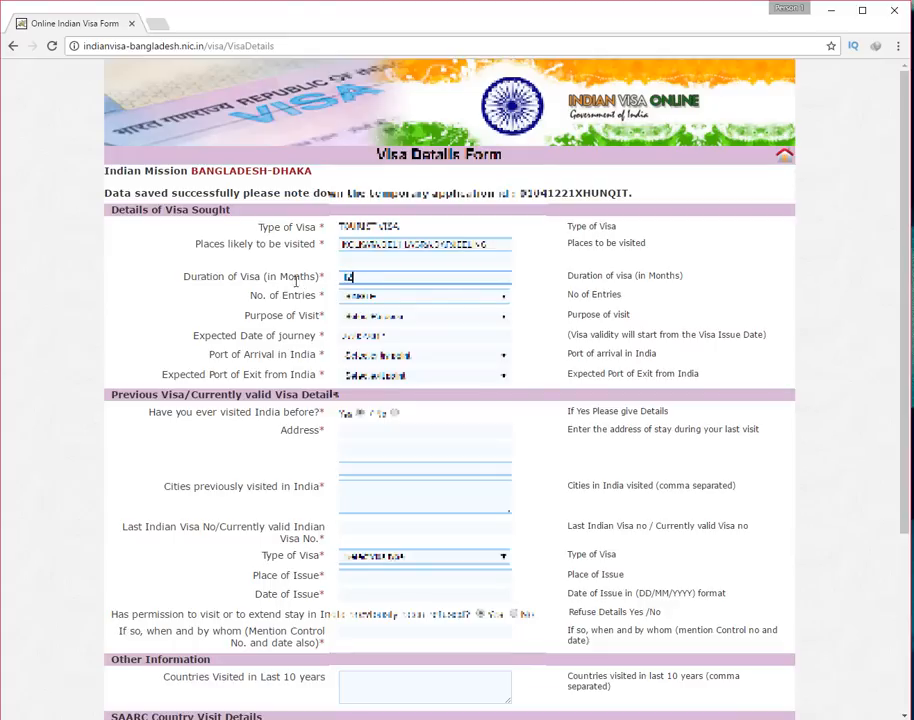
left_click(362, 297)
left_click(362, 343)
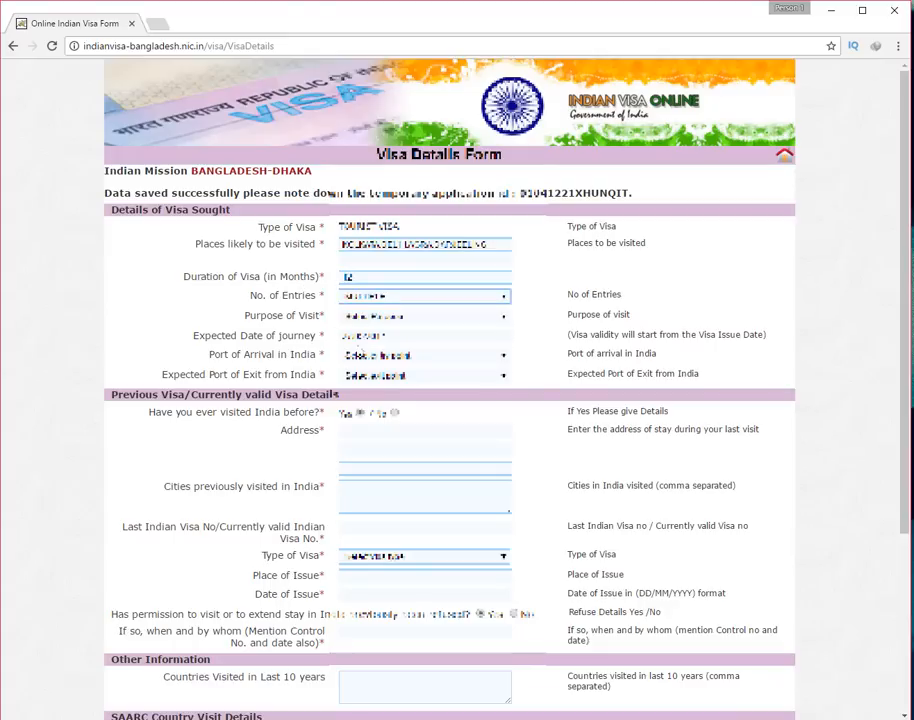
left_click(371, 318)
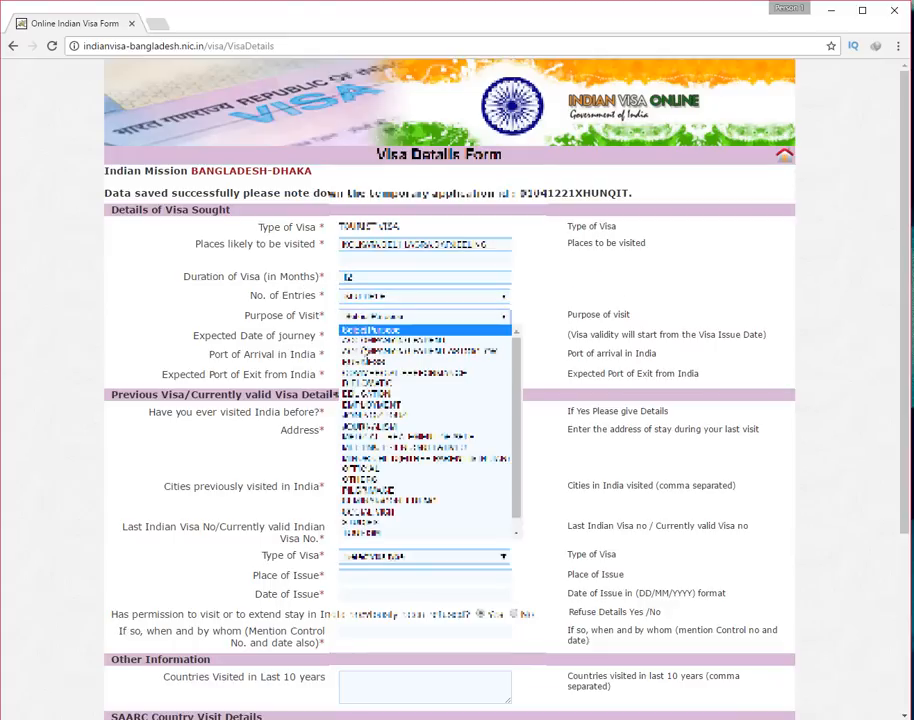
left_click(381, 536)
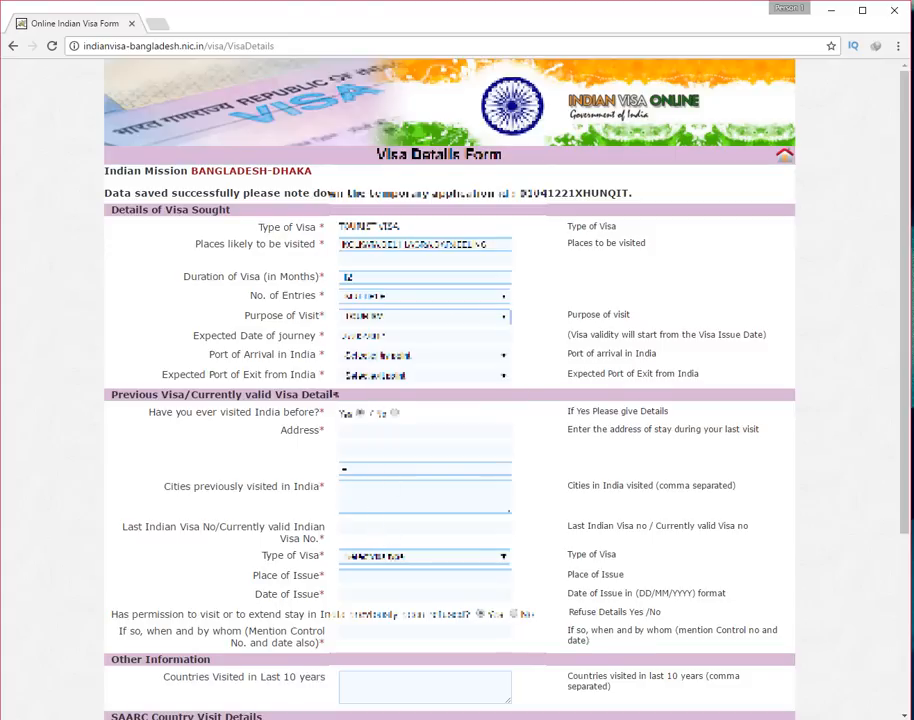
scroll(381, 326, "down", 1)
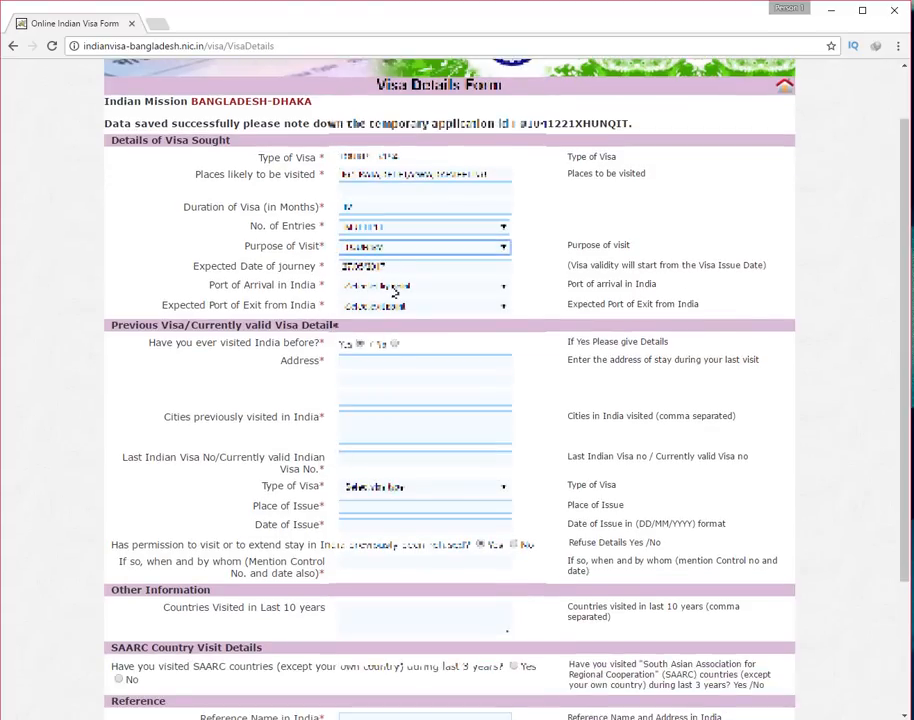
Select BY AIR/ HARIDASPUR as both the port of arrival and the expected port of exit
left_click(395, 289)
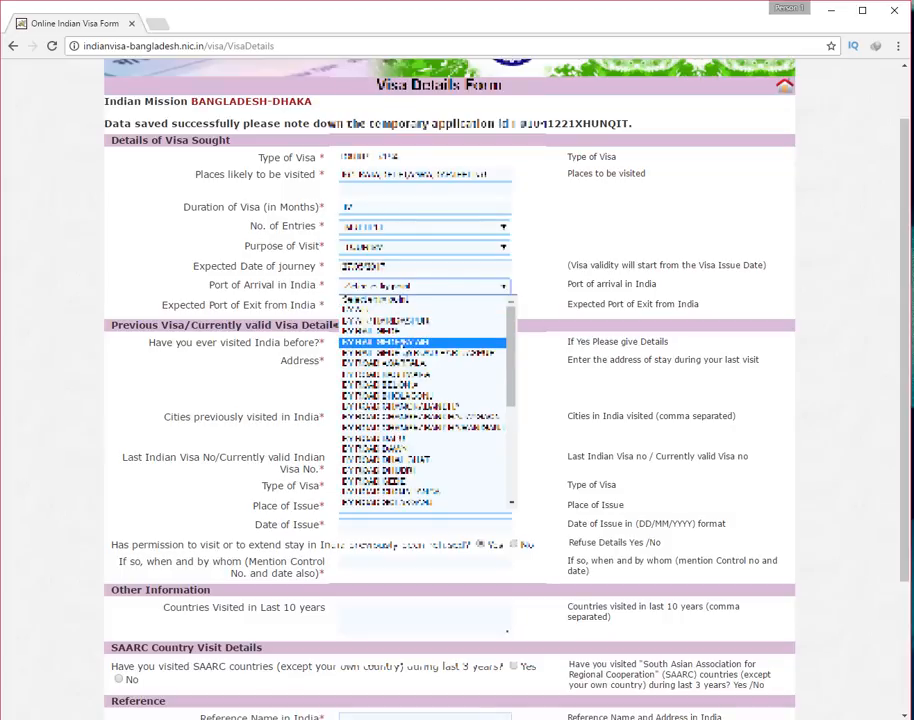
left_click(437, 322)
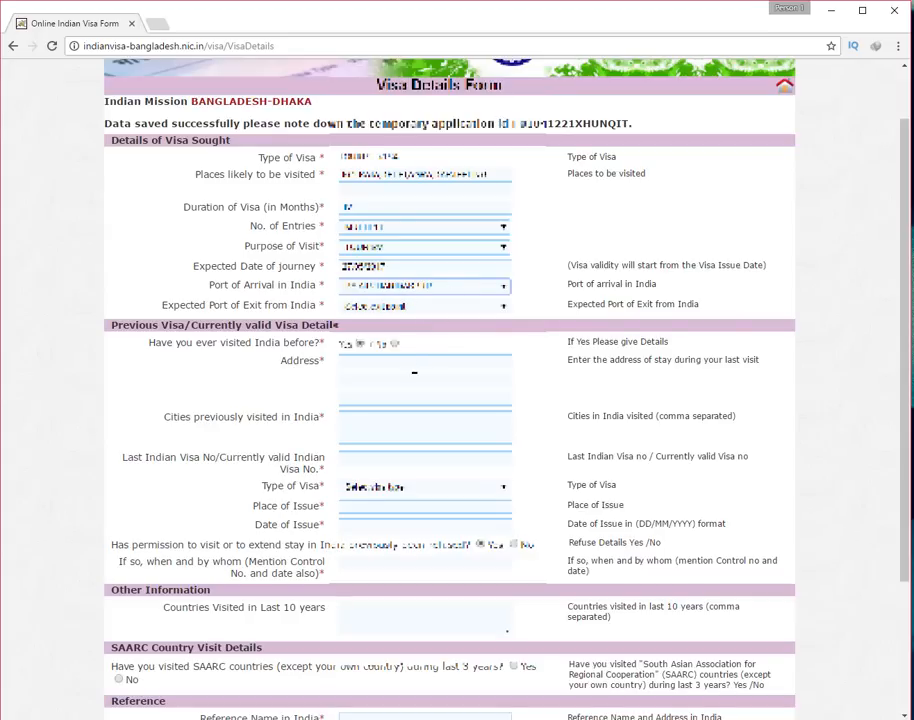
left_click(400, 306)
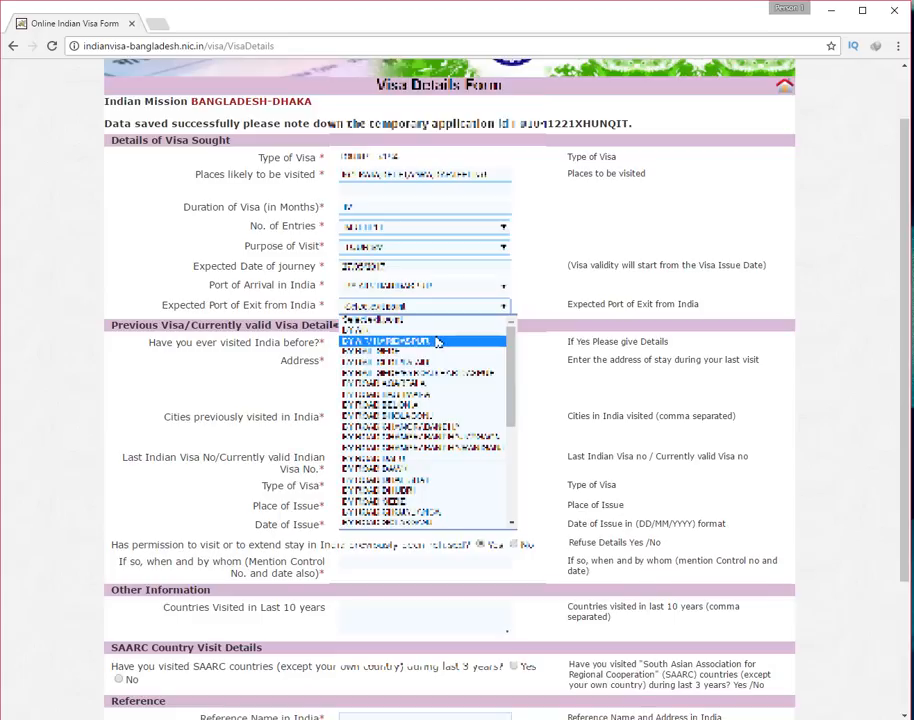
left_click(437, 342)
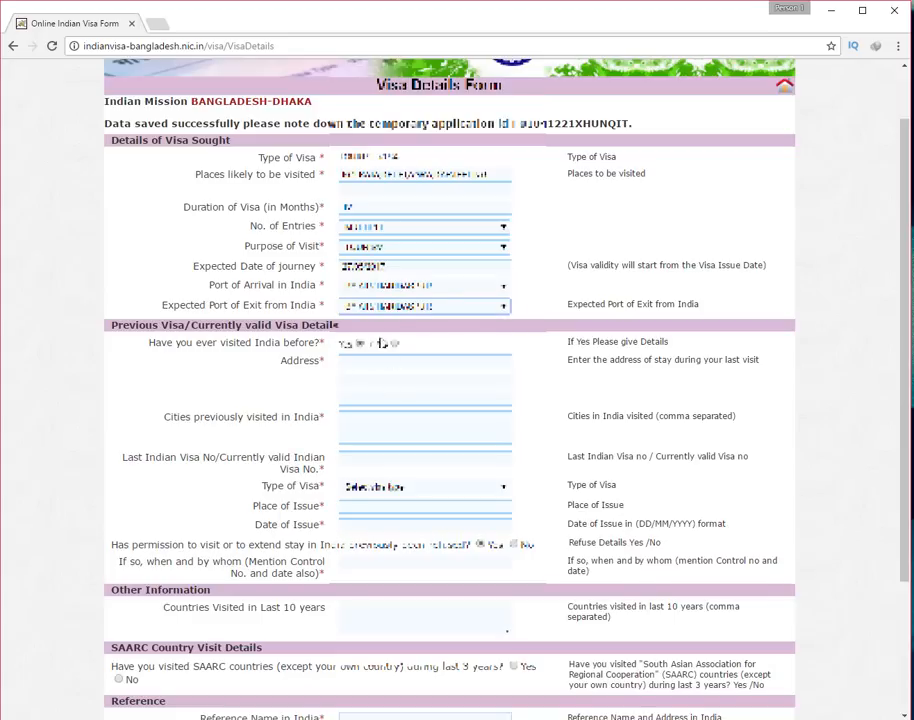
left_click(380, 308)
left_click(380, 308)
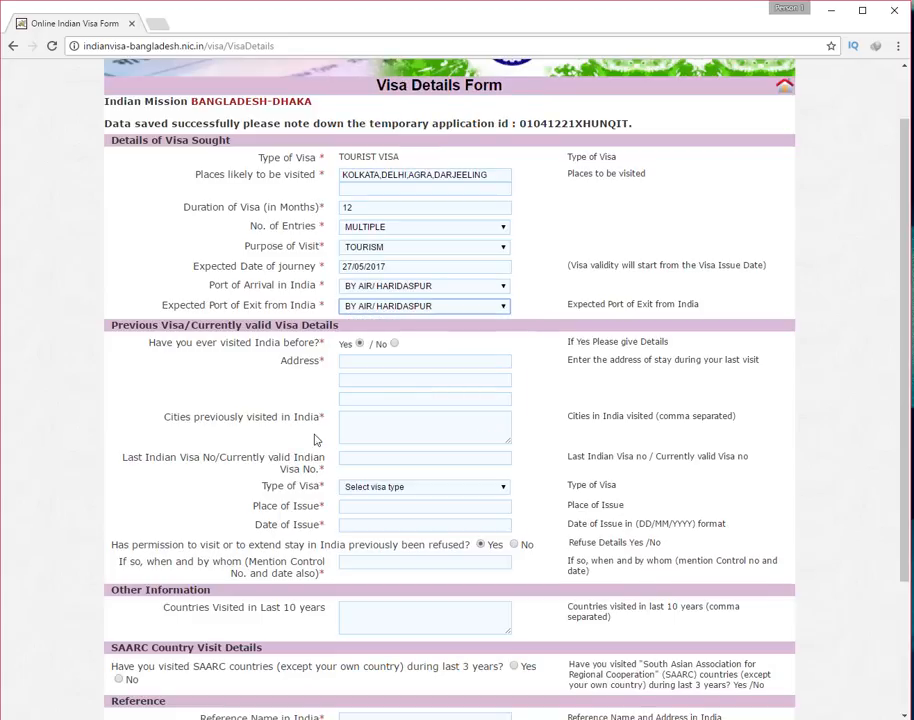
scroll(314, 440, "down", 2)
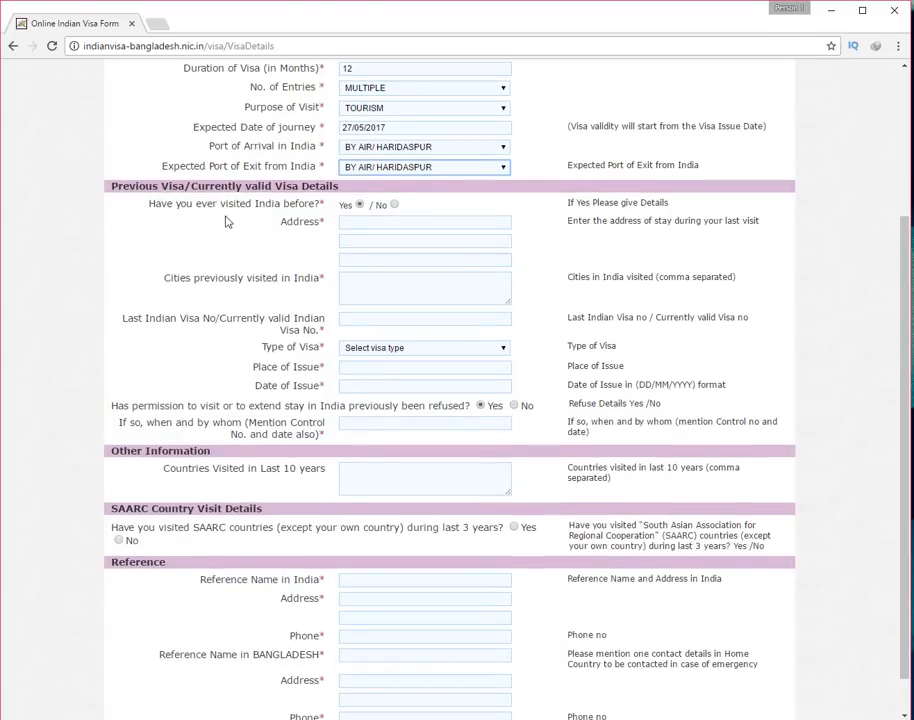
Answer No to previous India visits, earlier visa refusal, and SAARC visits in the last 3 years
left_click(395, 205)
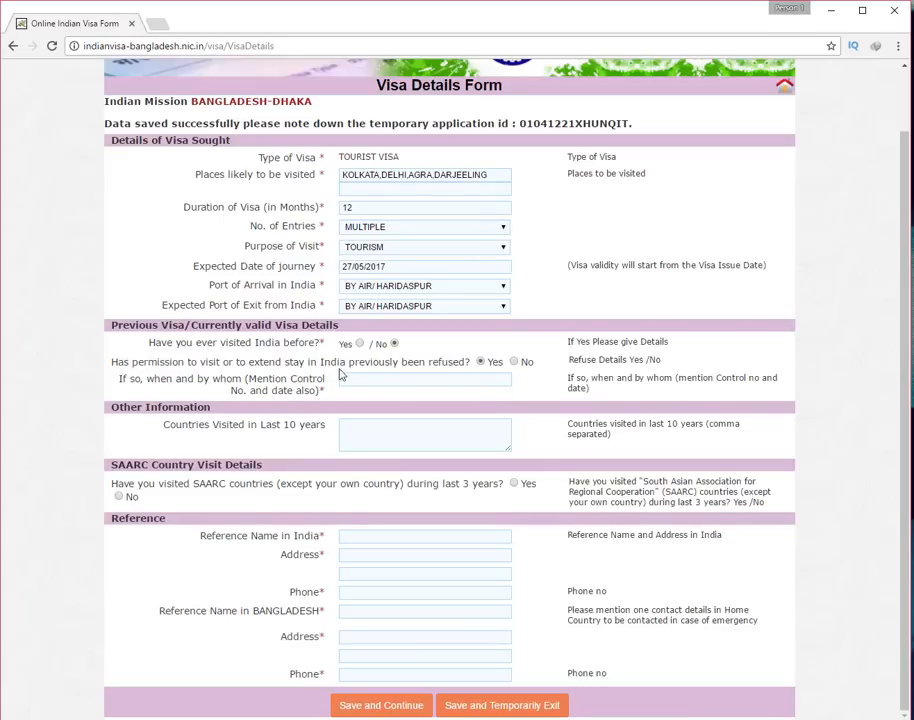
left_click(514, 361)
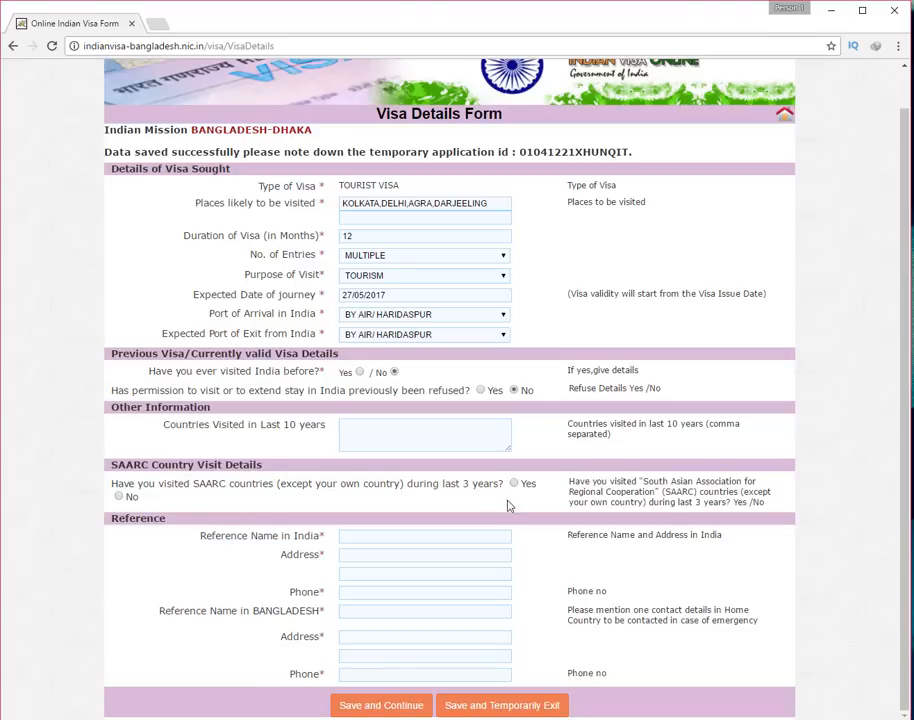
left_click(118, 497)
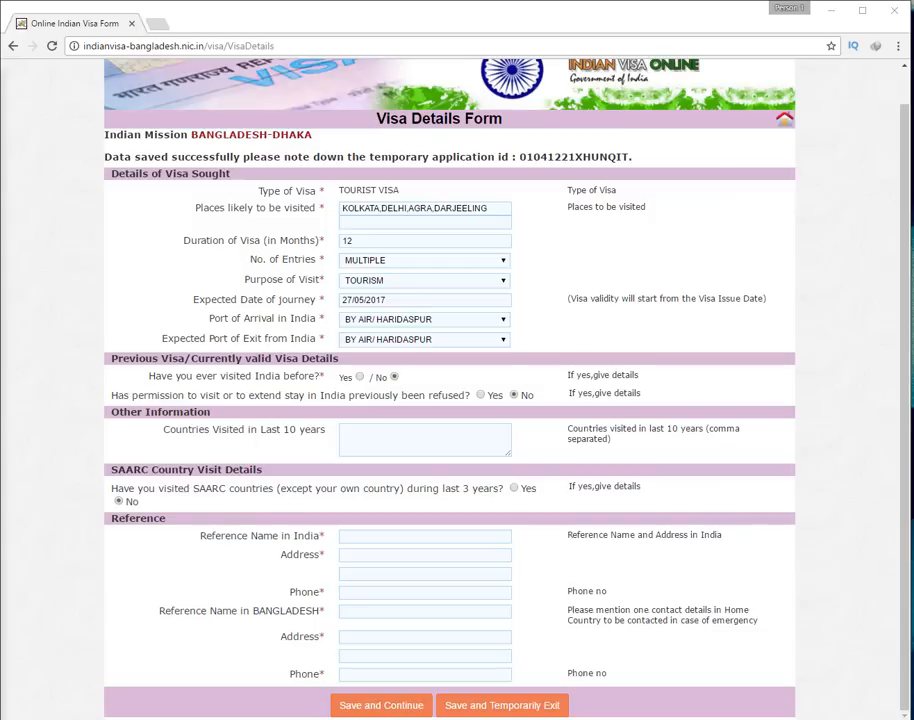
Search Google in a new tab for KOLKATA hotels and browse the full hotel list
left_click(160, 28)
type("KOLKATA")
key("Return")
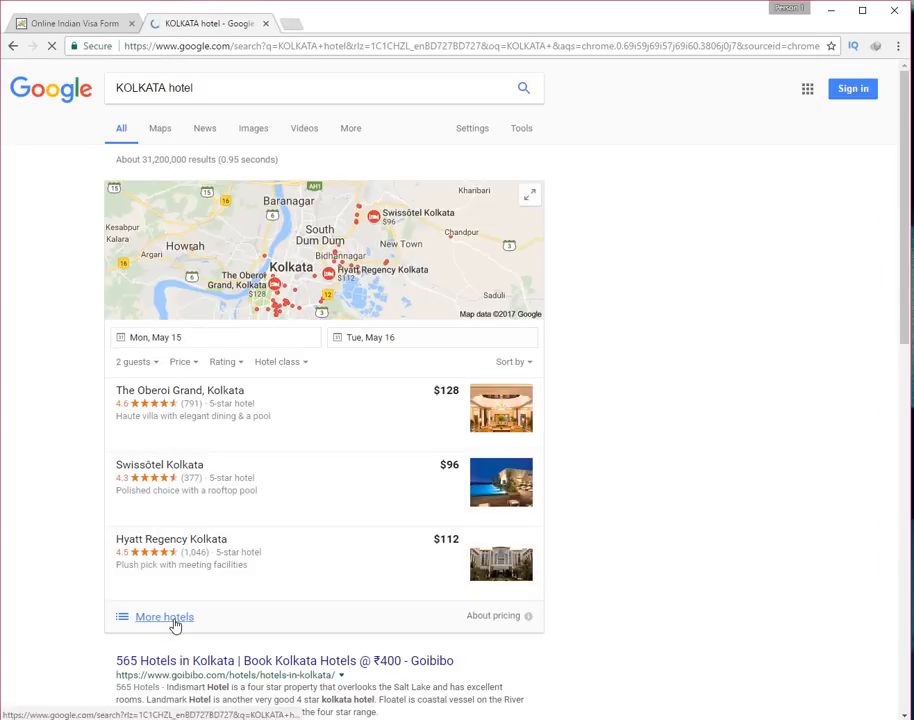
left_click(176, 620)
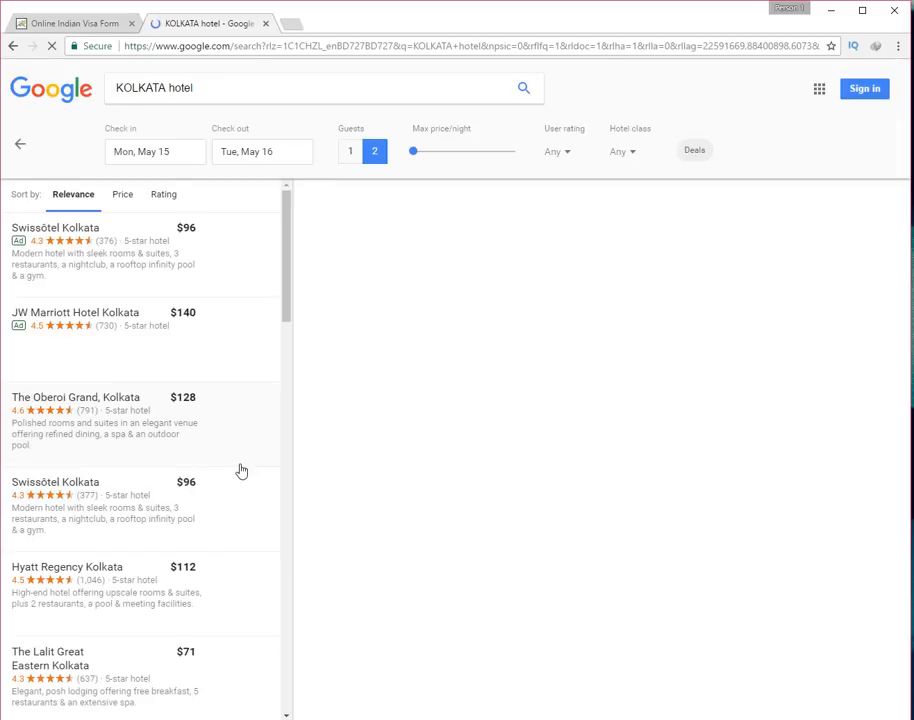
scroll(235, 480, "down", 2)
scroll(208, 494, "down", 3)
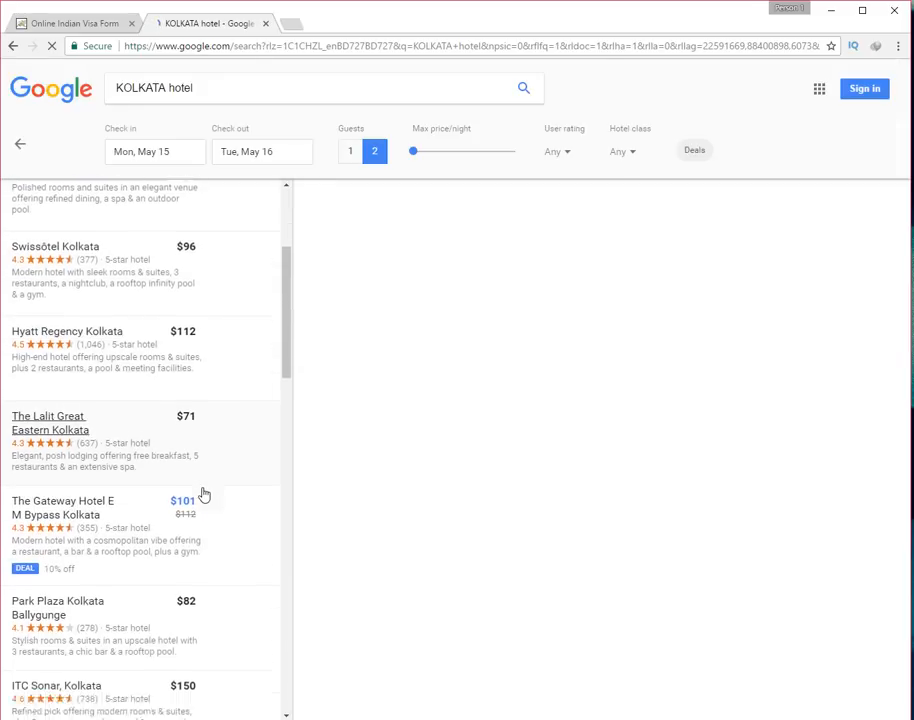
scroll(204, 492, "down", 1)
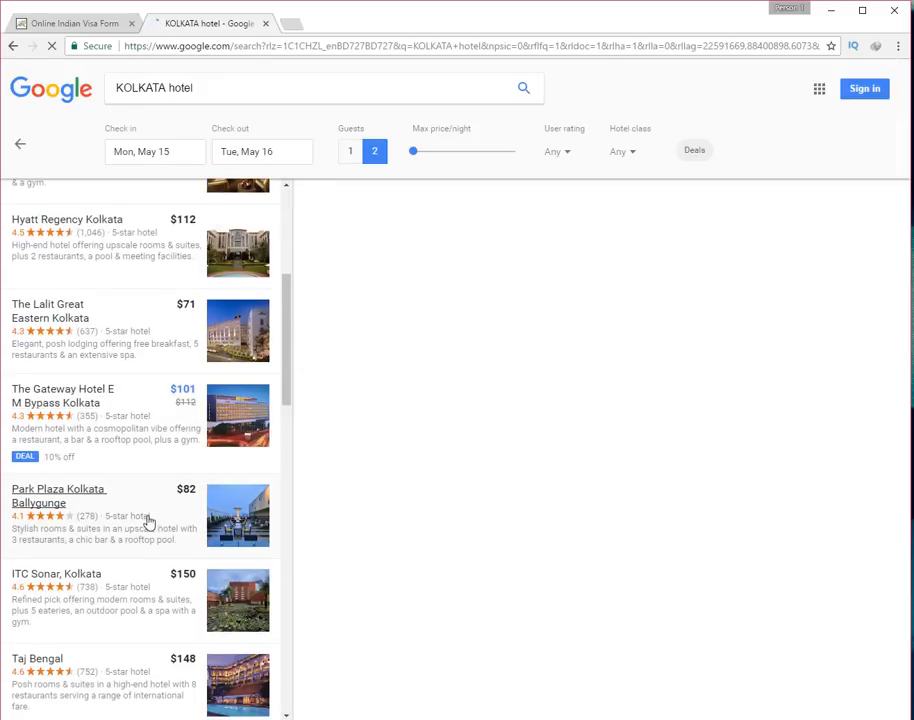
scroll(147, 515, "down", 1)
scroll(149, 510, "down", 2)
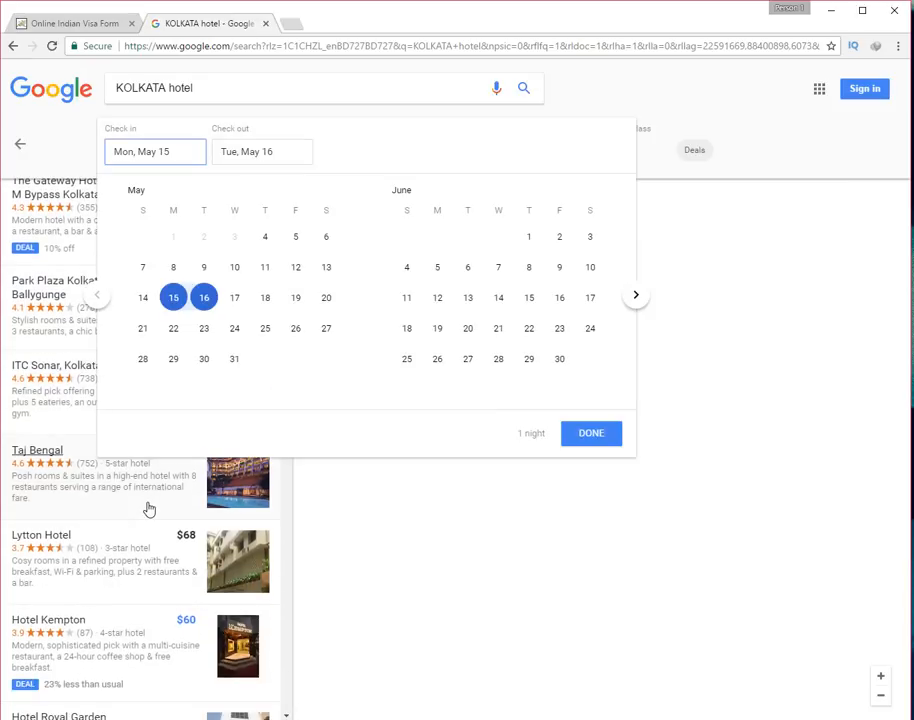
scroll(41, 577, "down", 1)
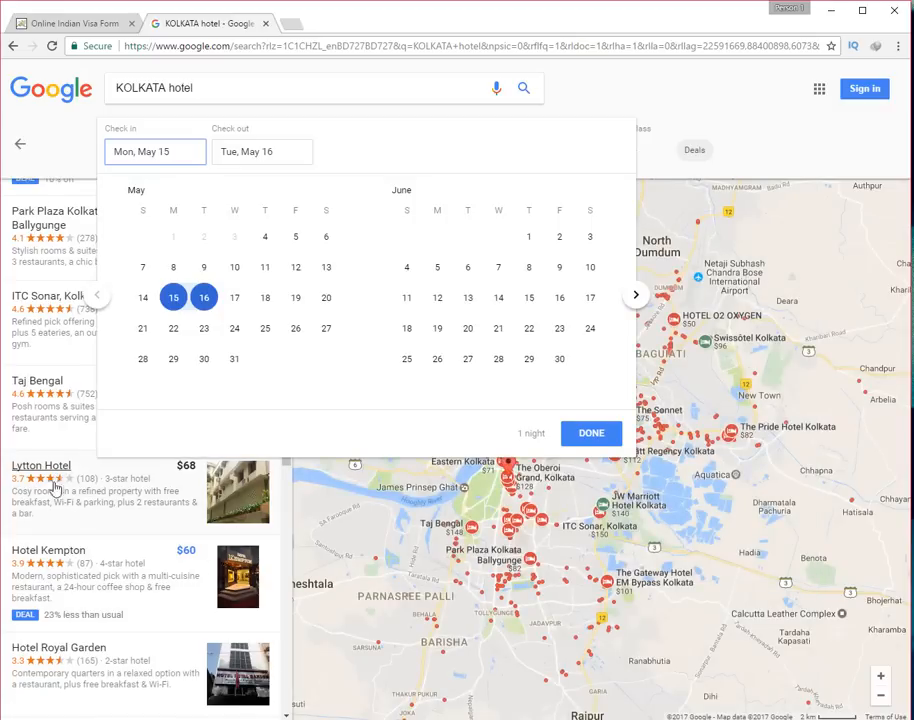
scroll(58, 585, "down", 1)
scroll(68, 620, "down", 3)
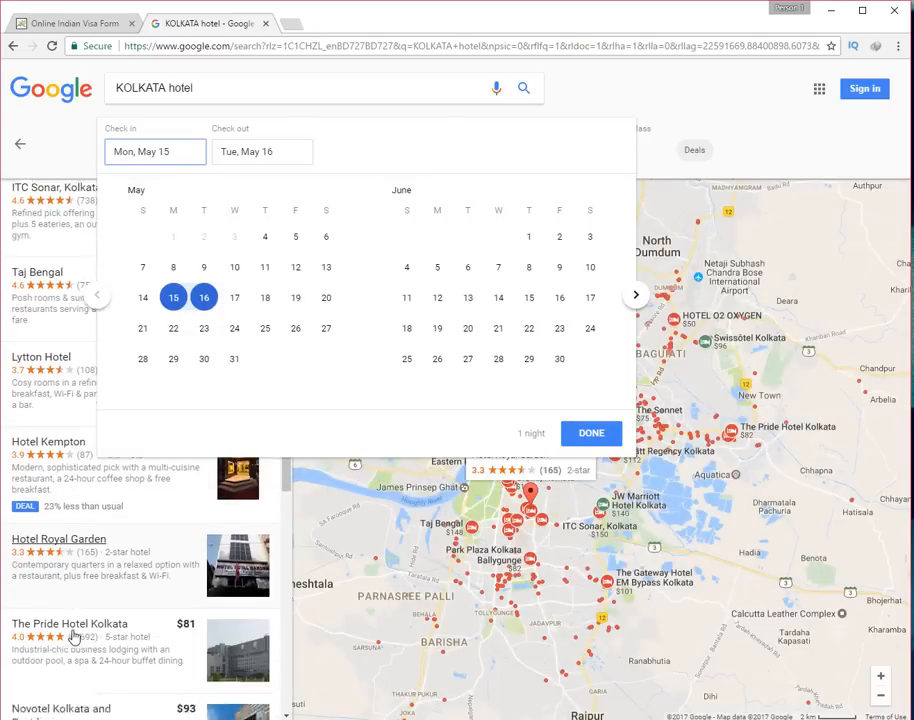
scroll(71, 622, "up", 1)
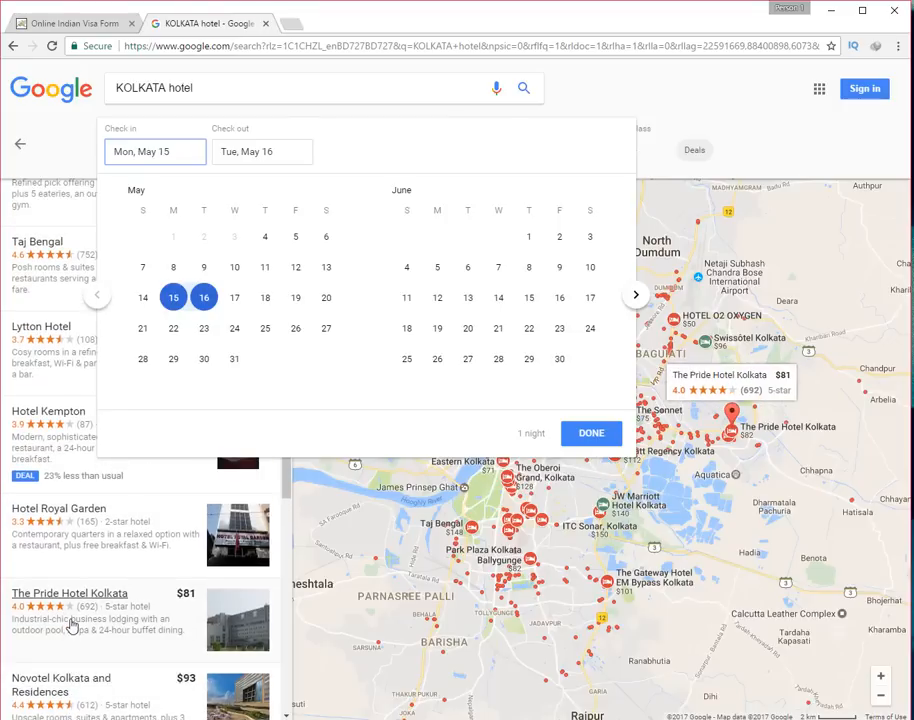
Copy Hotel Royal Garden's name from its details and return to the visa form
left_click(93, 516)
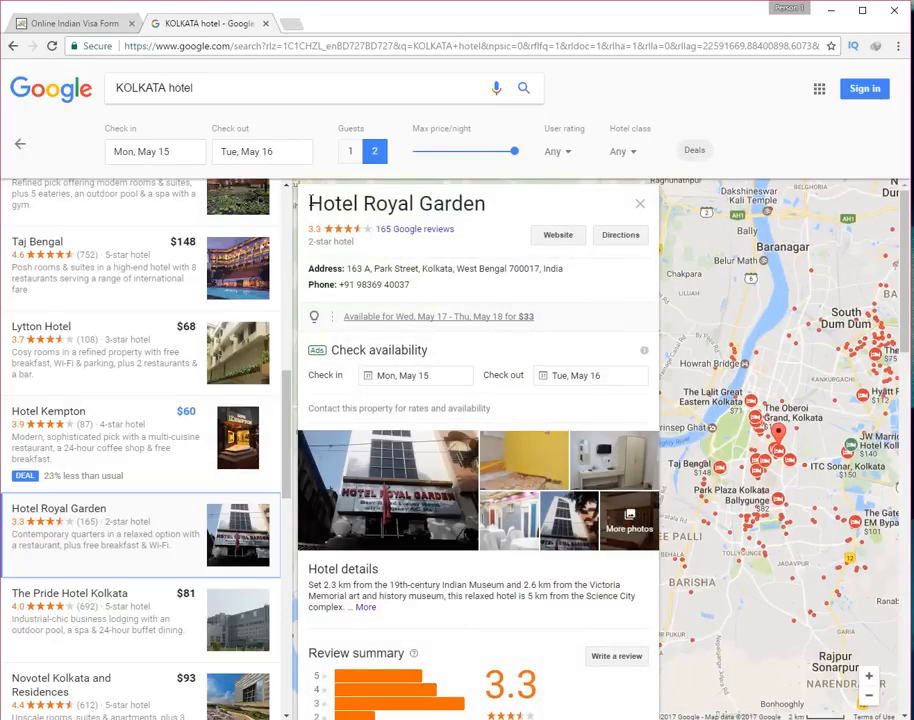
left_click_drag(310, 203, 490, 204)
right_click(452, 203)
left_click(482, 212)
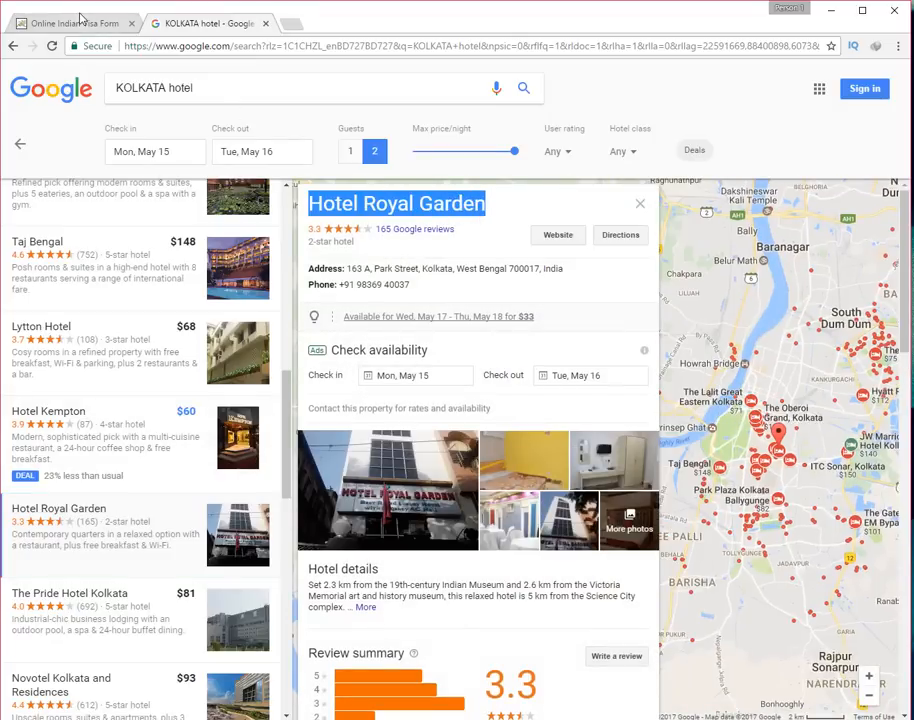
left_click(68, 27)
Paste the hotel name as the India reference name and its address into Address
left_click(361, 537)
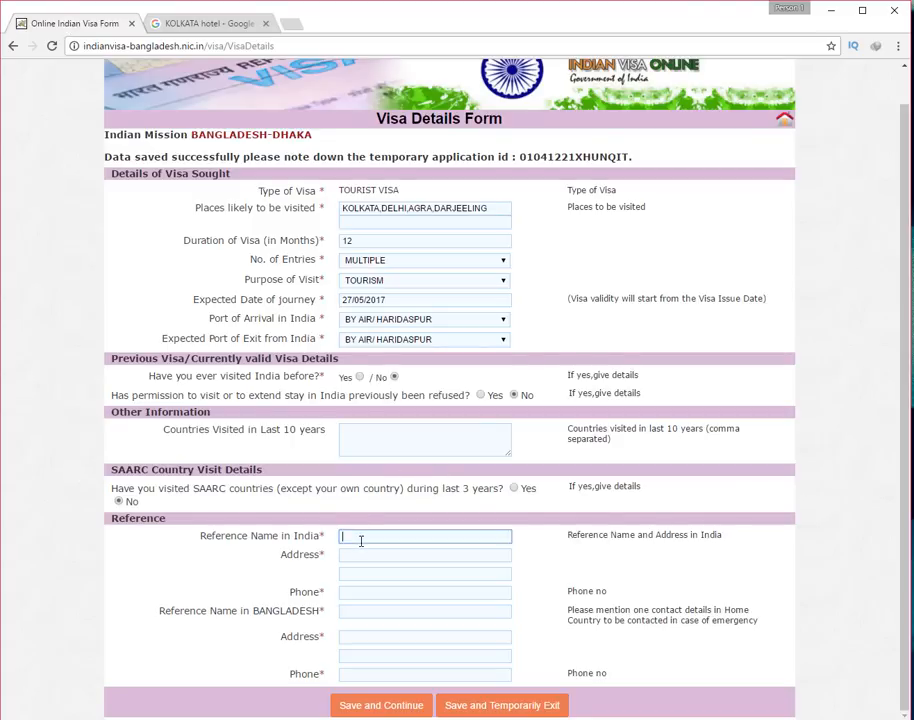
right_click(361, 538)
left_click(406, 441)
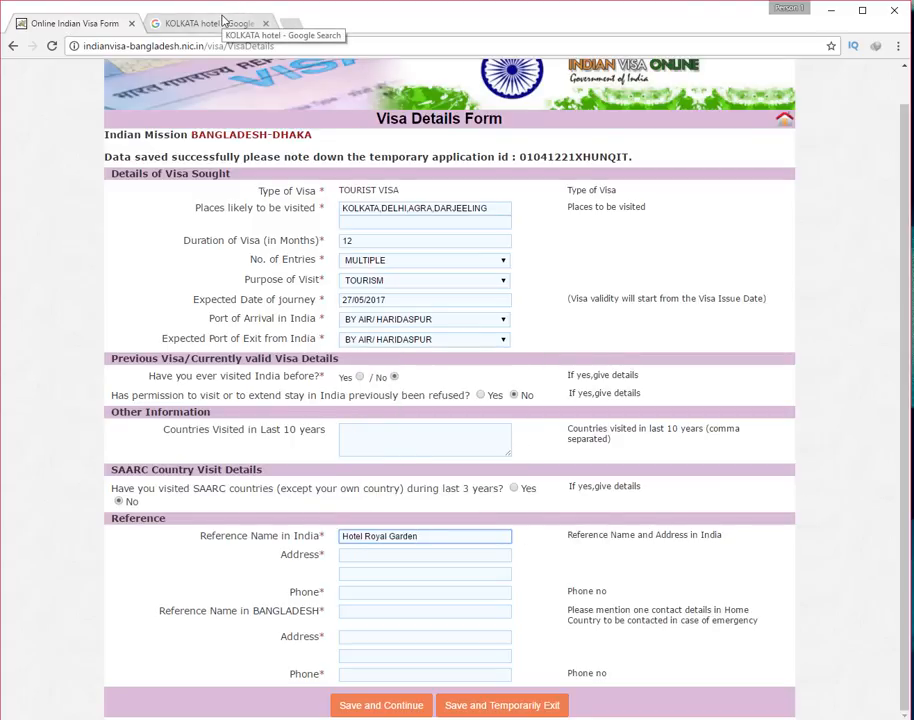
left_click(222, 20)
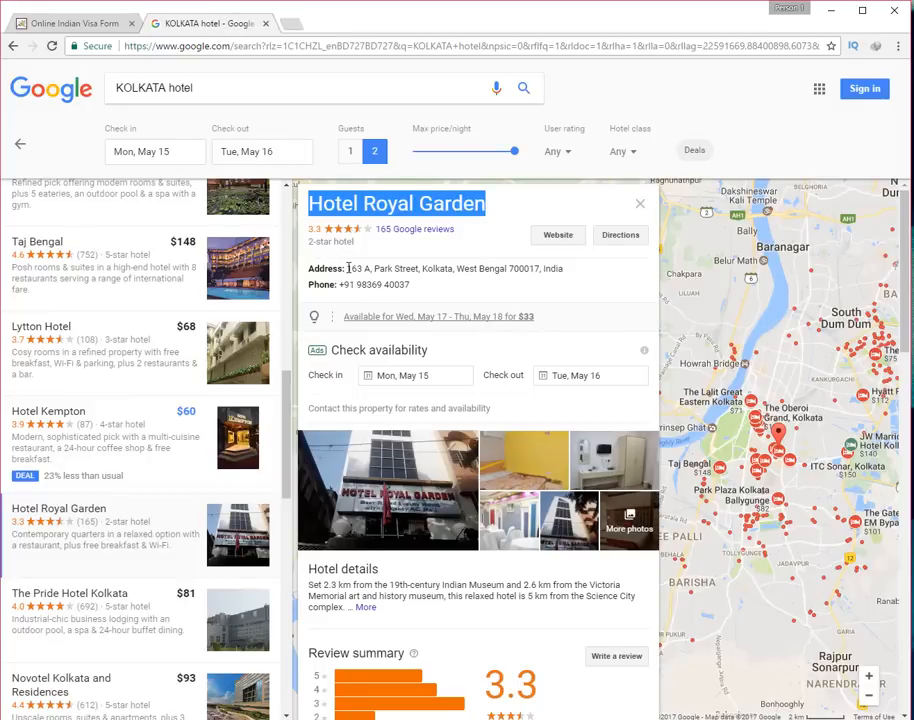
left_click_drag(347, 268, 565, 270)
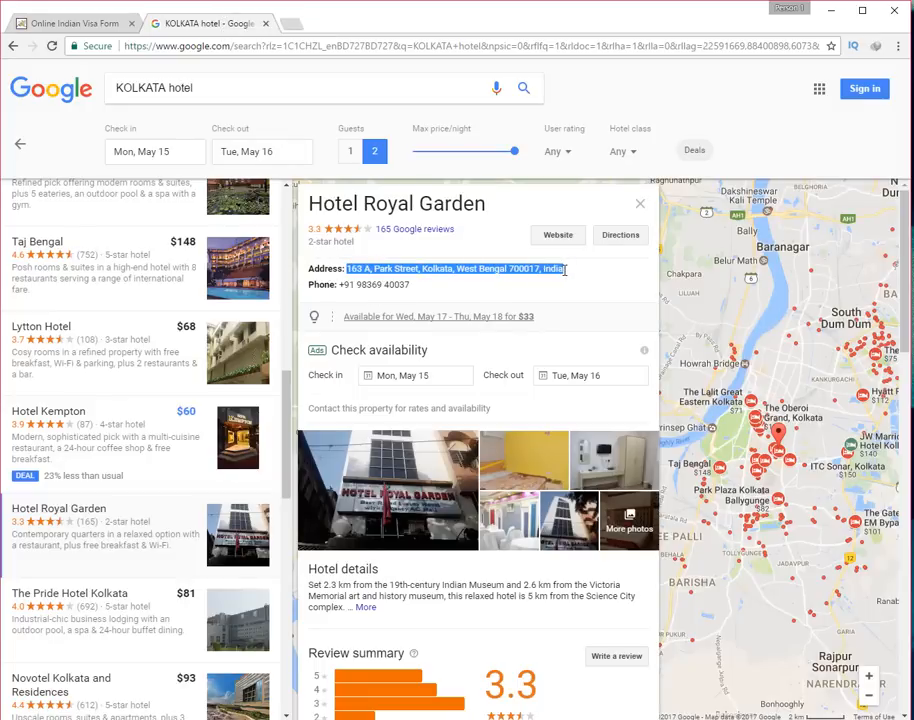
right_click(553, 268)
left_click(565, 283)
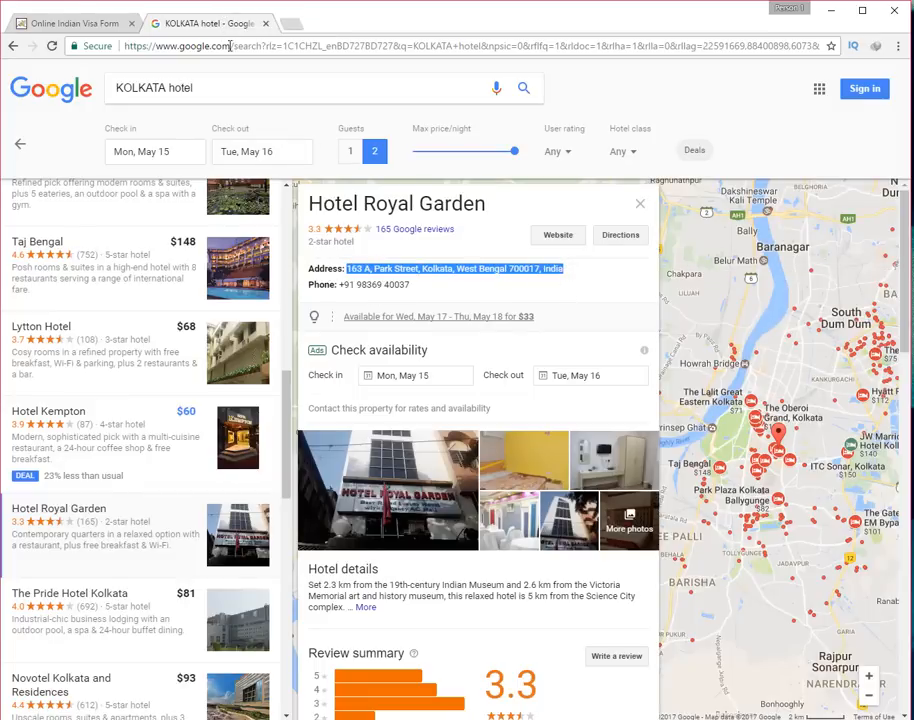
left_click(67, 18)
right_click(367, 555)
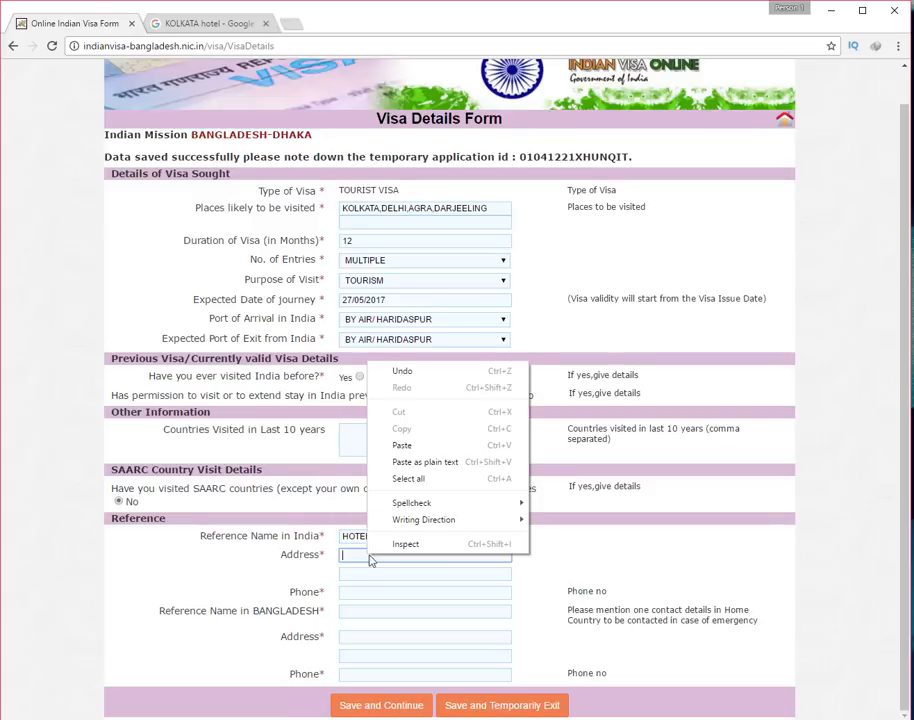
left_click(399, 447)
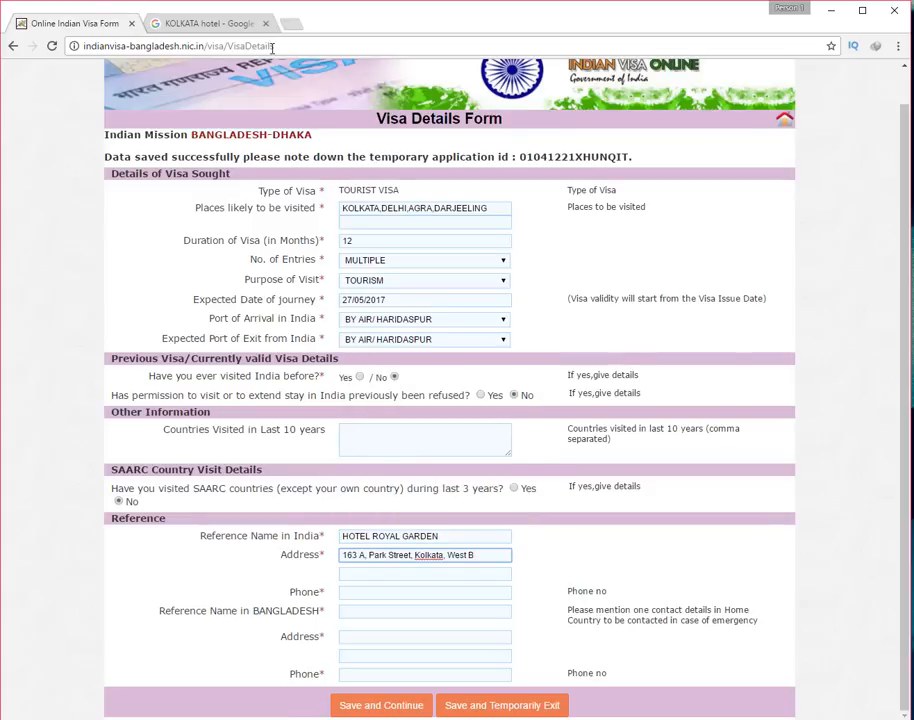
Move the cut-off end of the hotel address onto the second address line
left_click(219, 22)
left_click(466, 272)
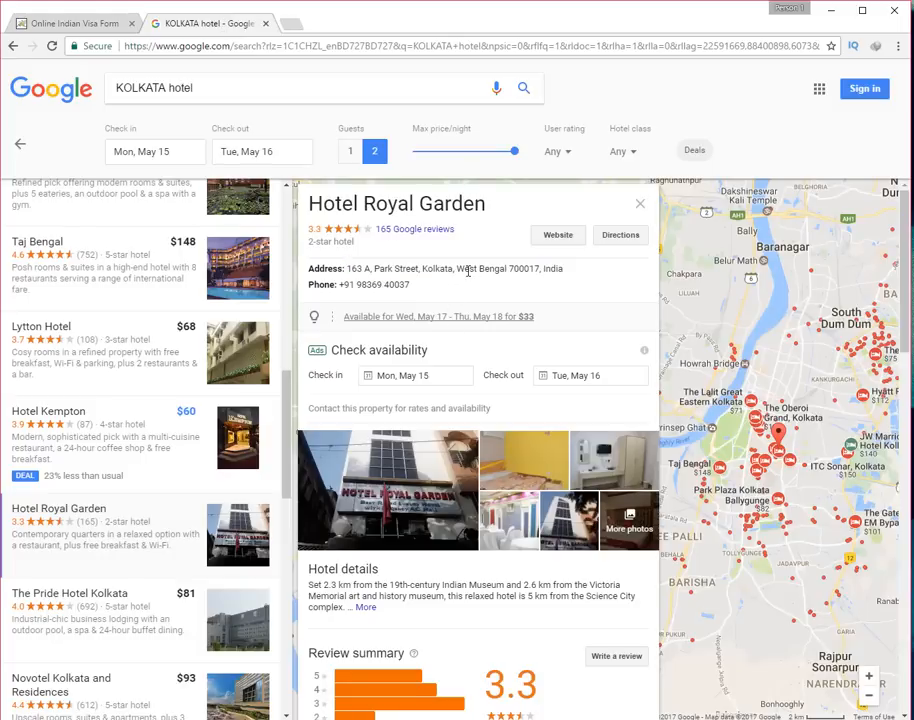
left_click_drag(459, 270, 577, 269)
right_click(548, 270)
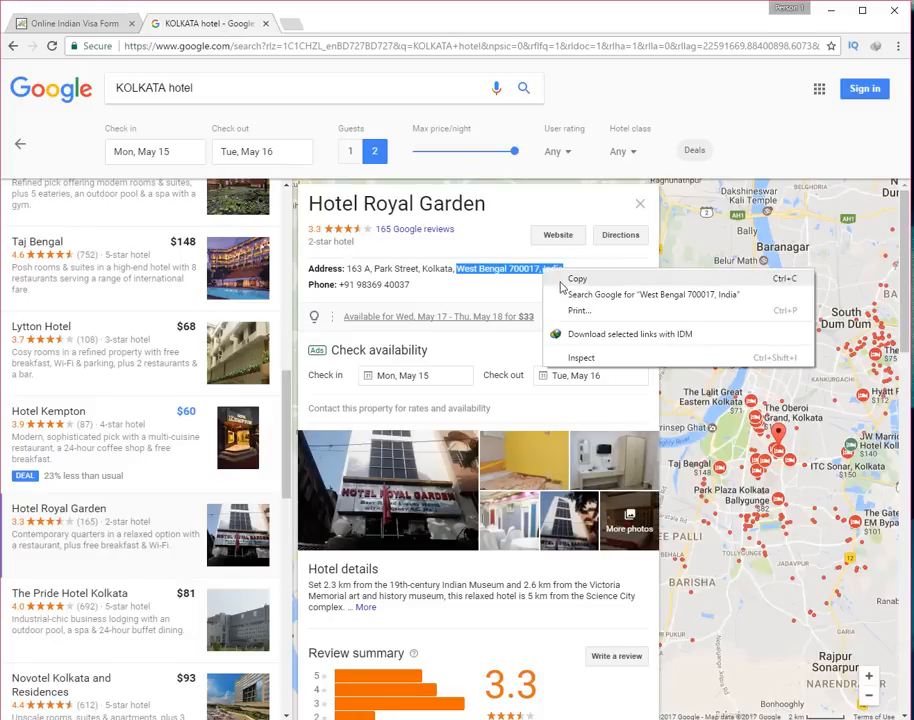
left_click(535, 280)
left_click(60, 20)
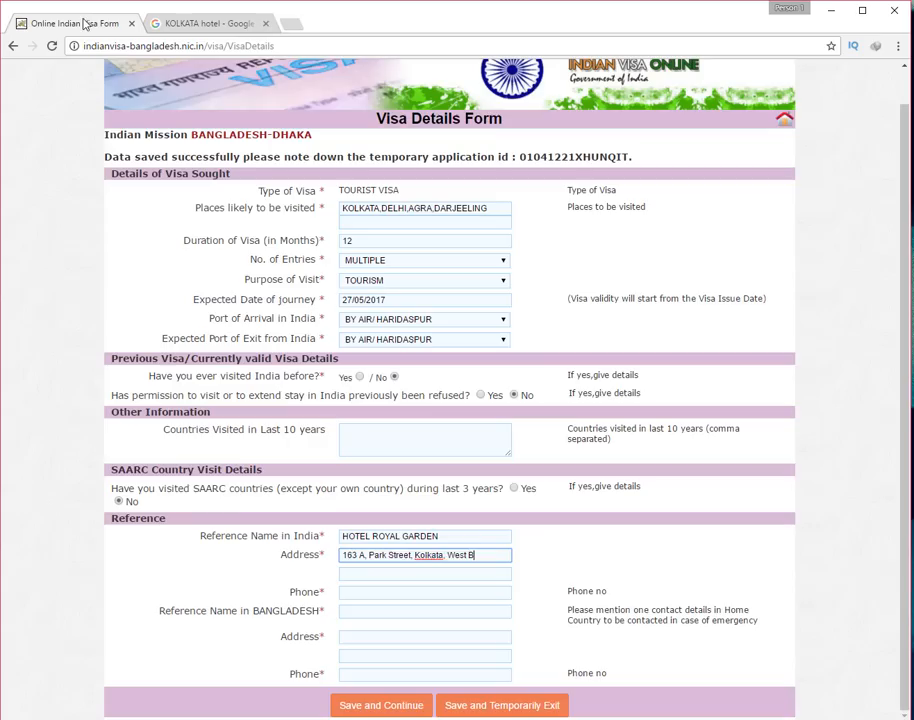
left_click(493, 556)
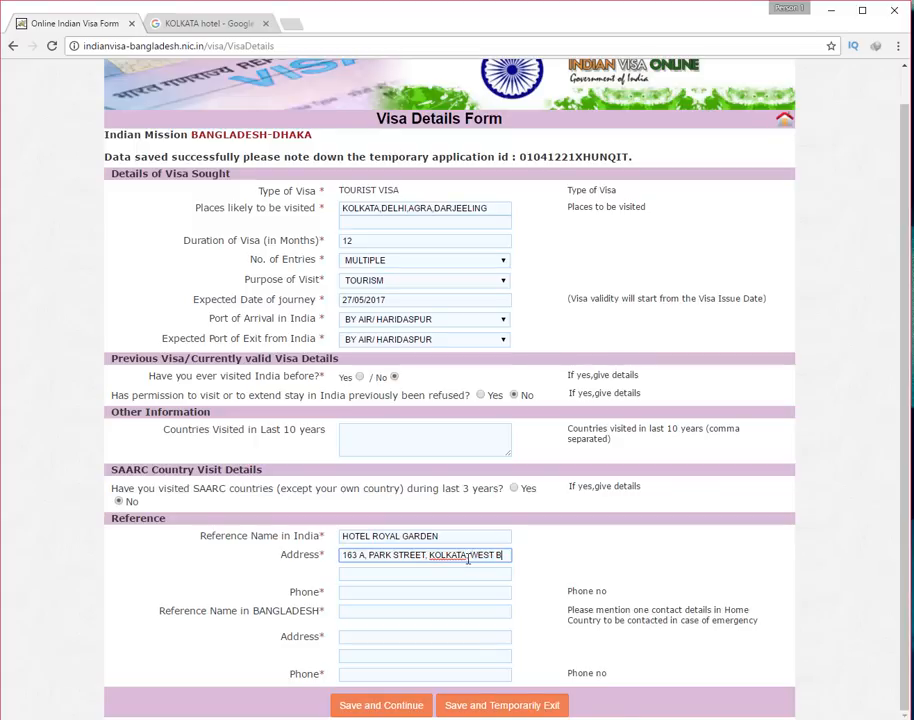
left_click_drag(467, 559, 514, 557)
key("ctrl+x")
left_click(427, 576)
right_click(426, 577)
left_click(461, 469)
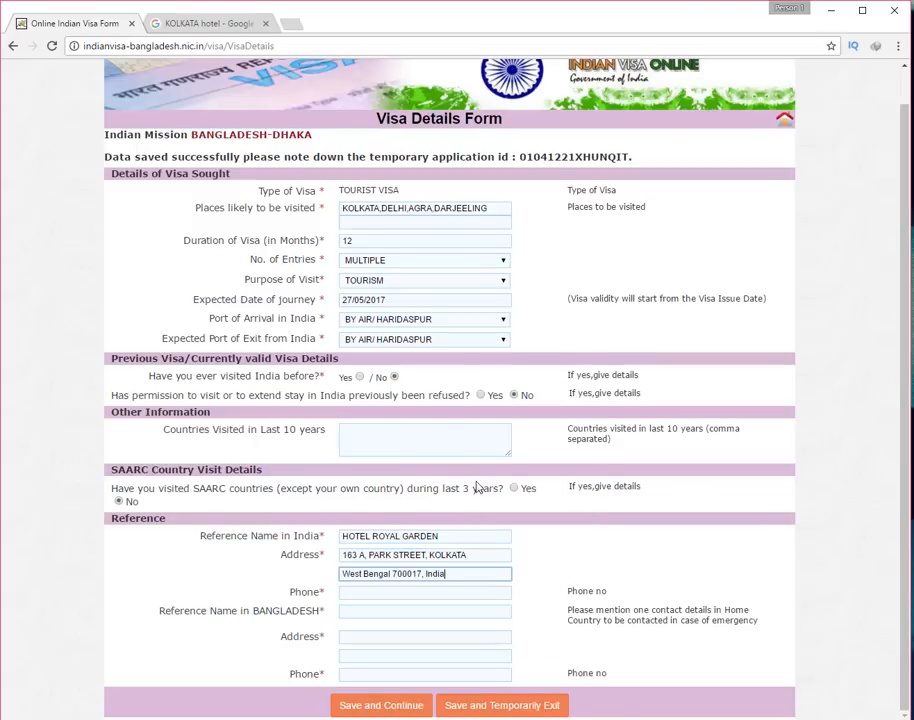
Copy the hotel's phone number and paste it into the reference Phone field
left_click(216, 24)
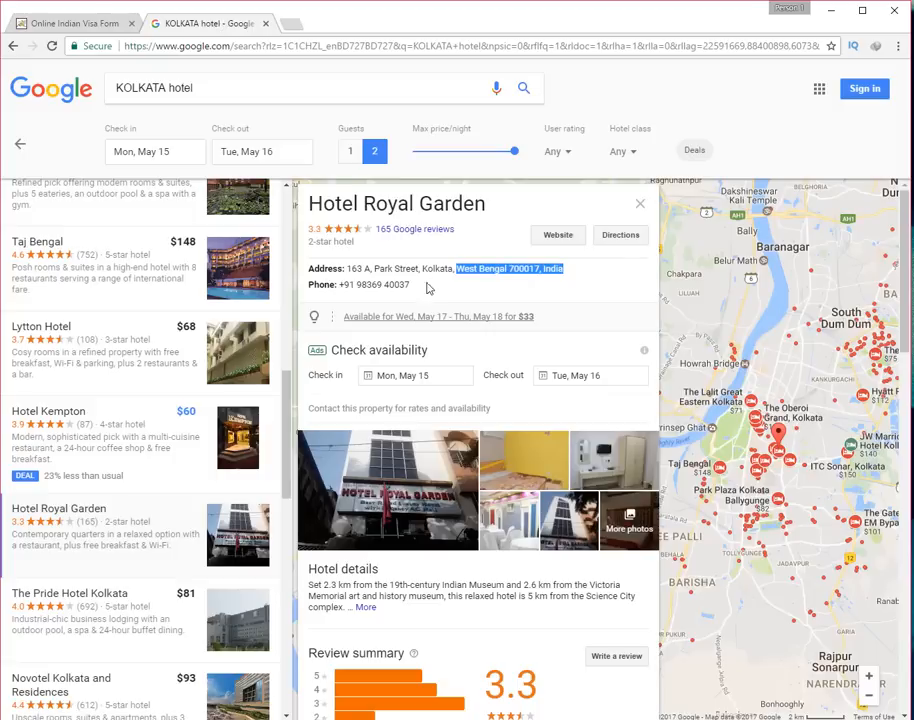
left_click_drag(339, 284, 410, 285)
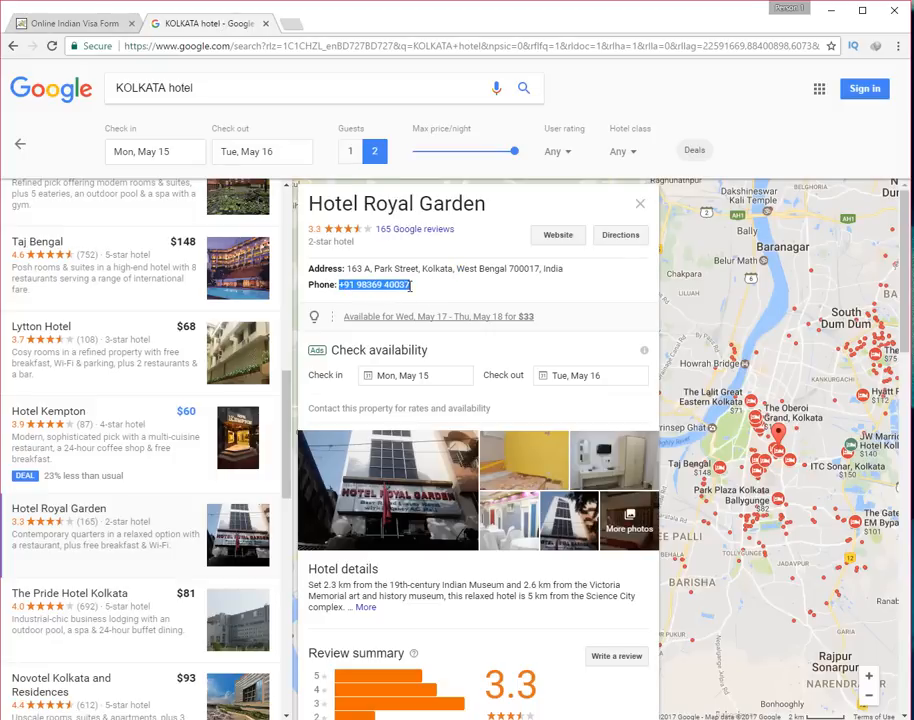
right_click(411, 285)
left_click(440, 298)
left_click(65, 23)
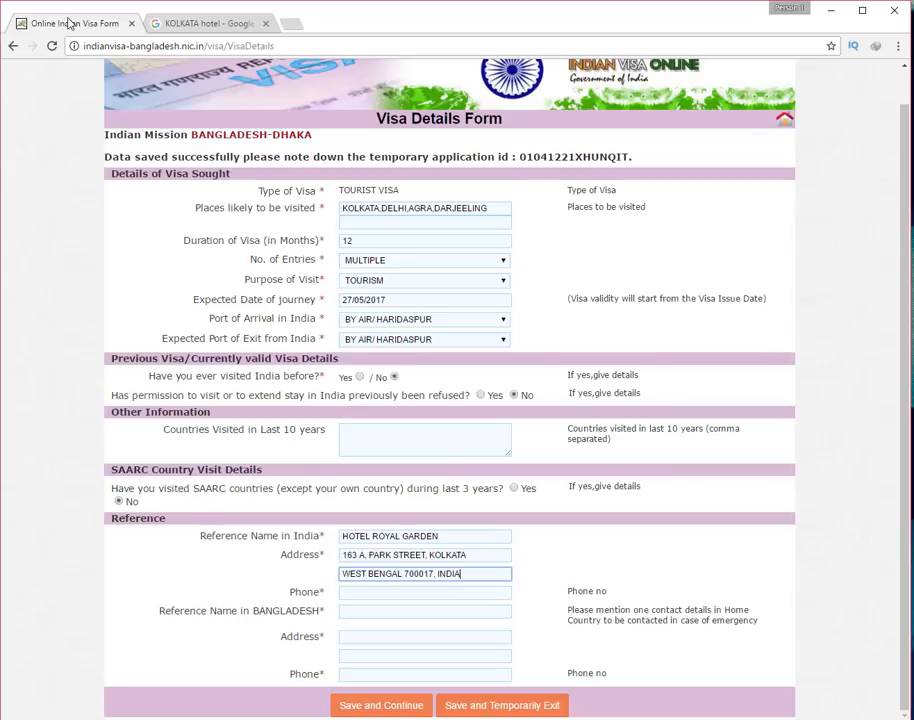
right_click(383, 593)
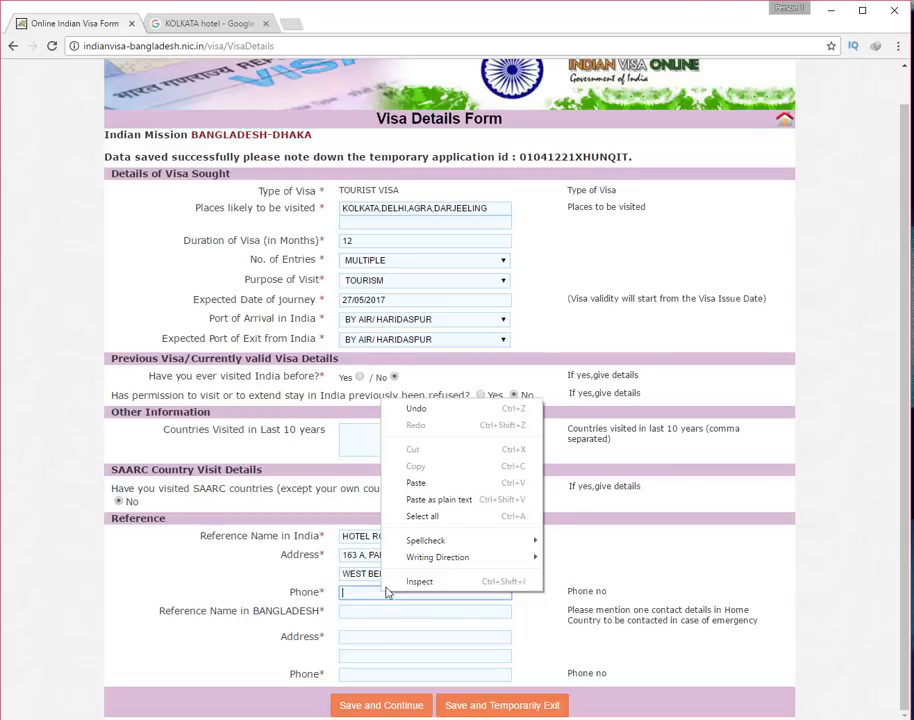
left_click(398, 481)
left_click_drag(371, 536, 299, 541)
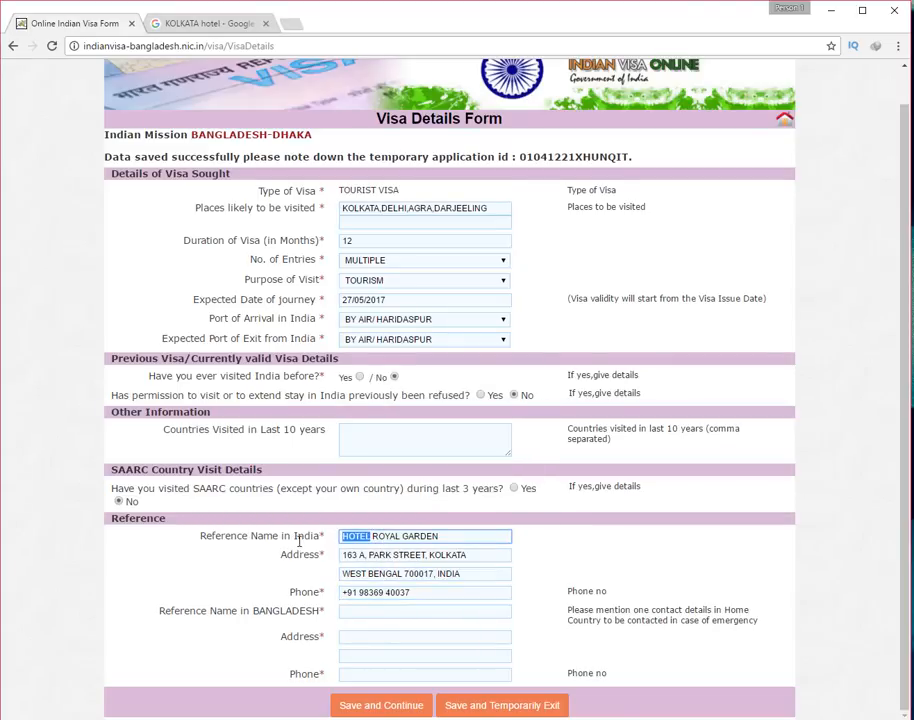
Paste the Bangladesh reference name and delete the stray leading text before it
left_click(280, 537)
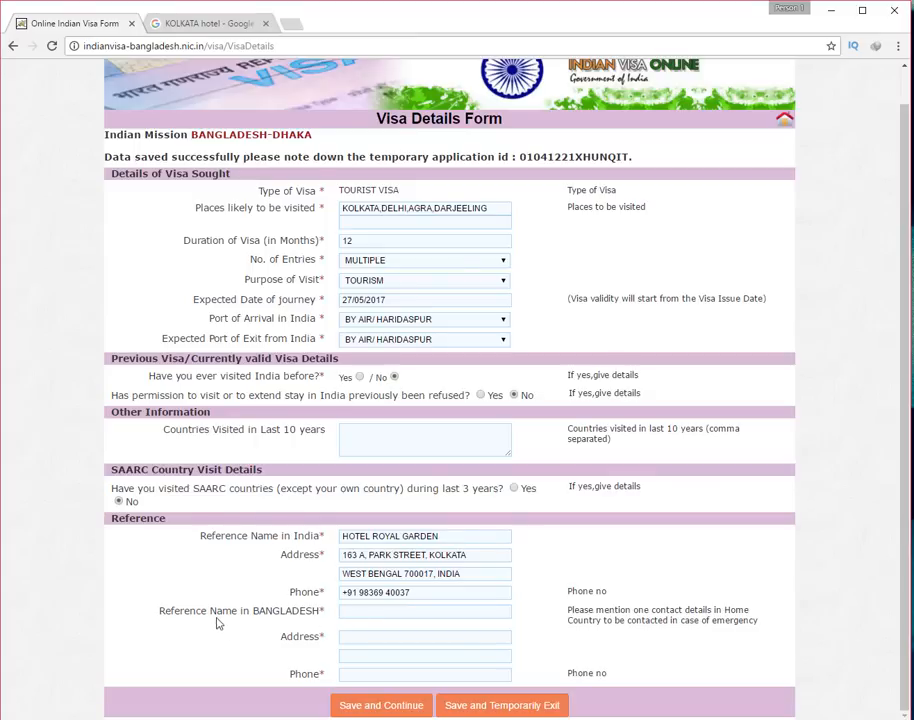
left_click(342, 613)
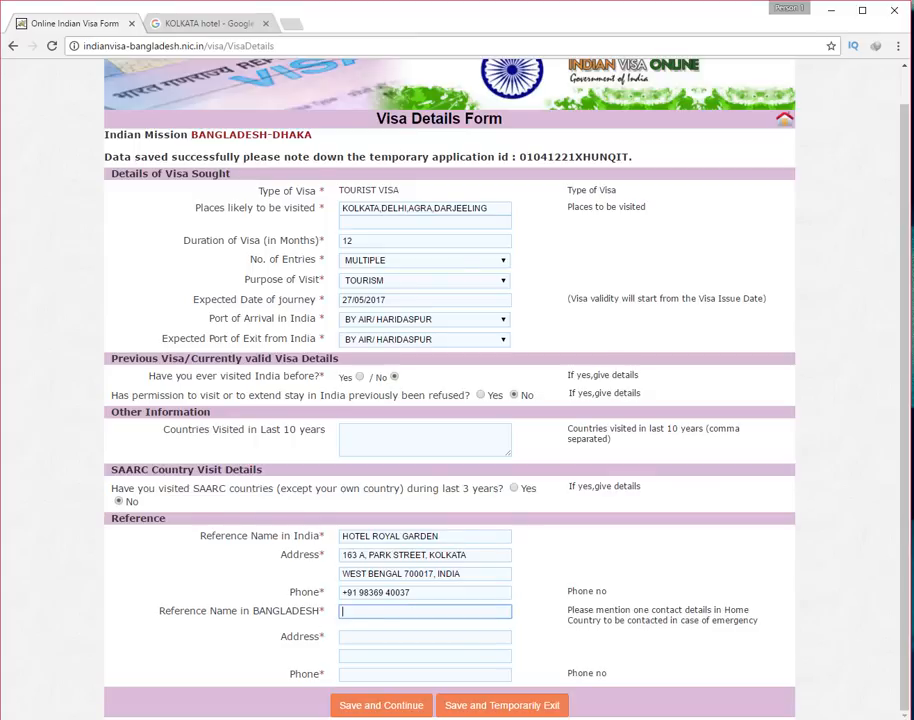
key("ctrl+v")
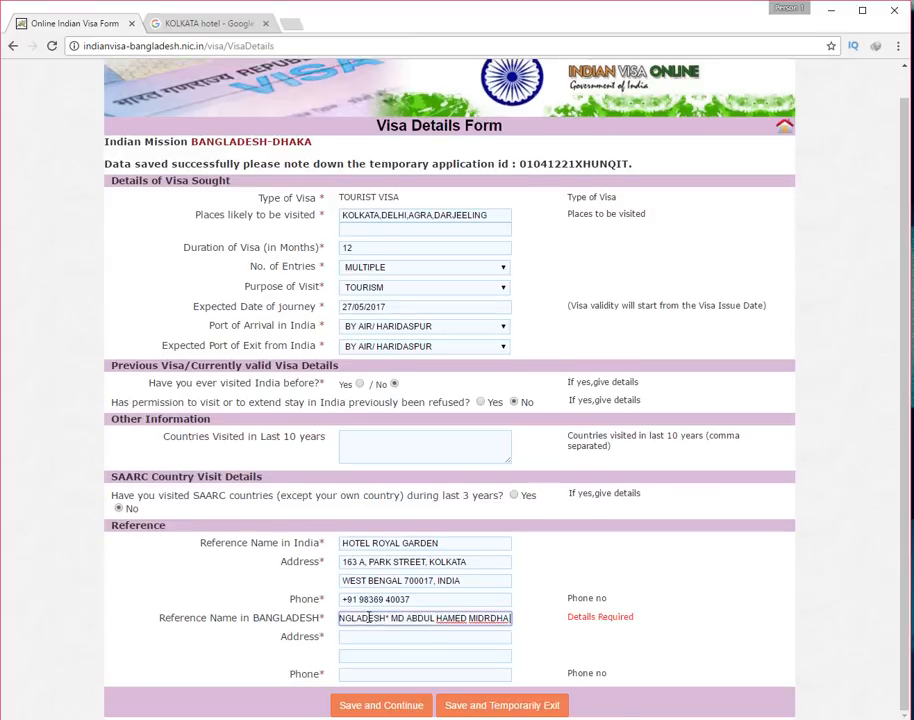
left_click_drag(390, 615, 303, 611)
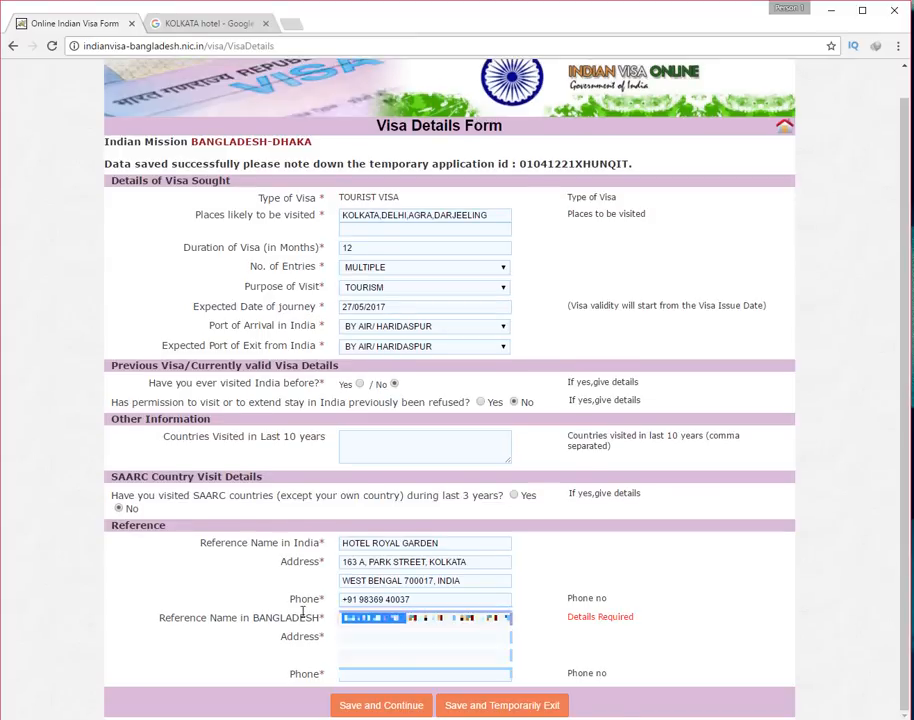
key("BackSpace")
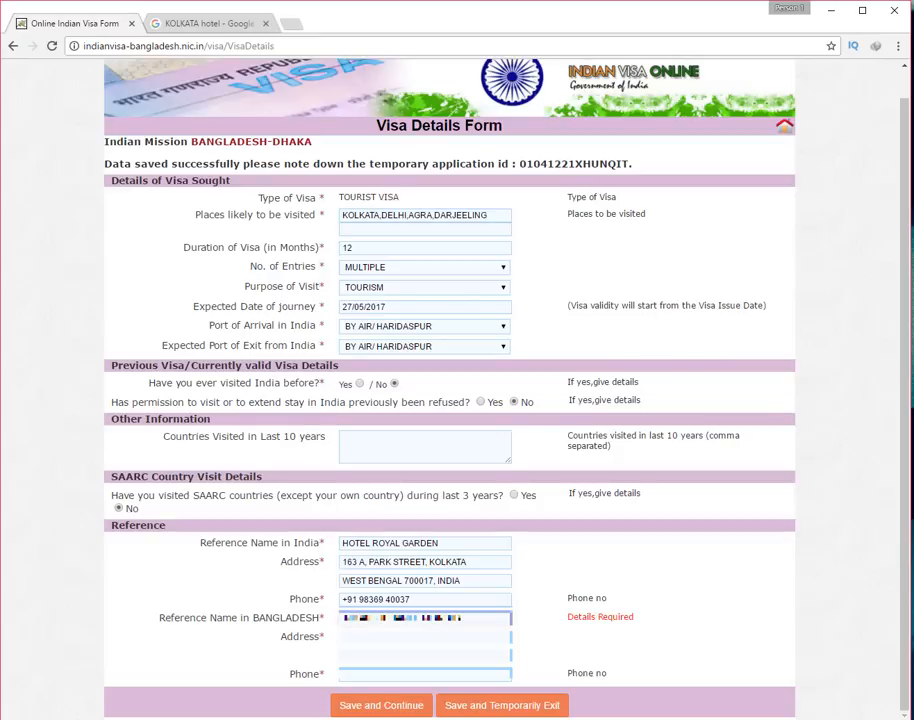
key("BackSpace")
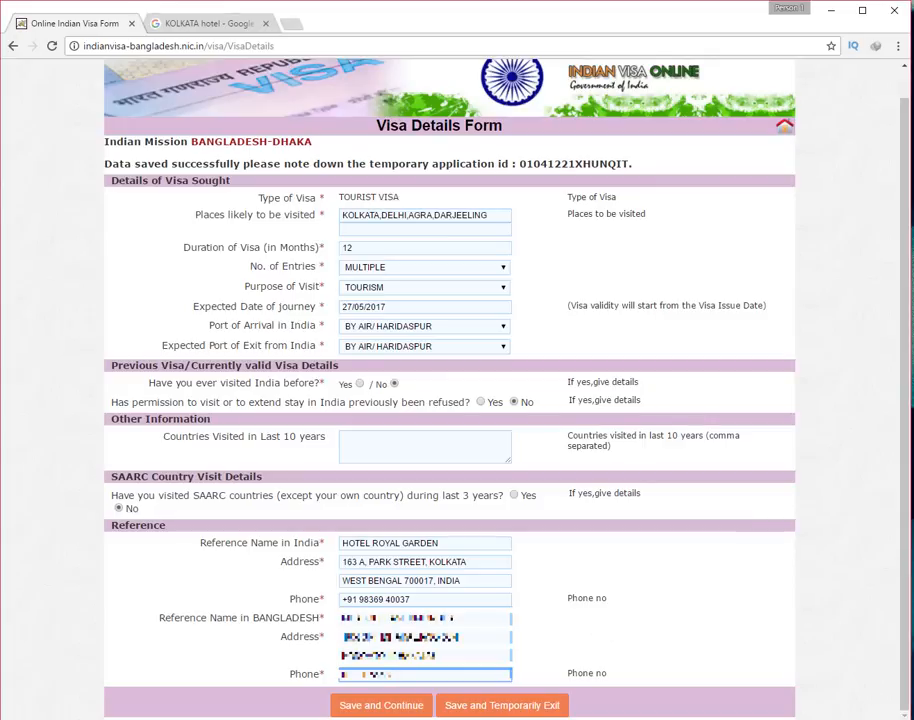
Save the visa details and review the required photo format and size
left_click(380, 706)
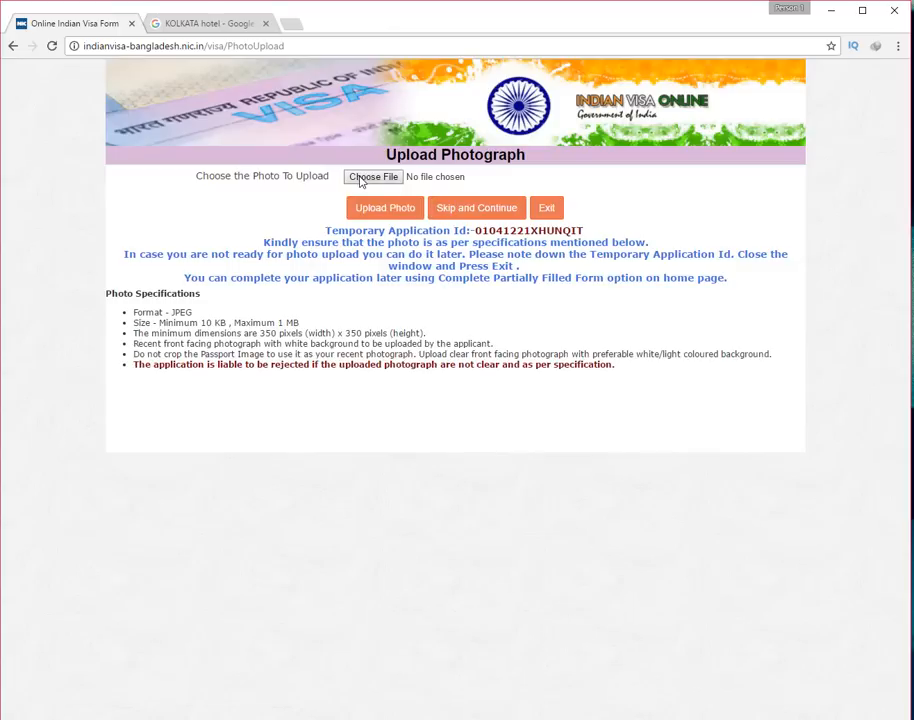
left_click_drag(135, 314, 304, 326)
left_click(230, 344)
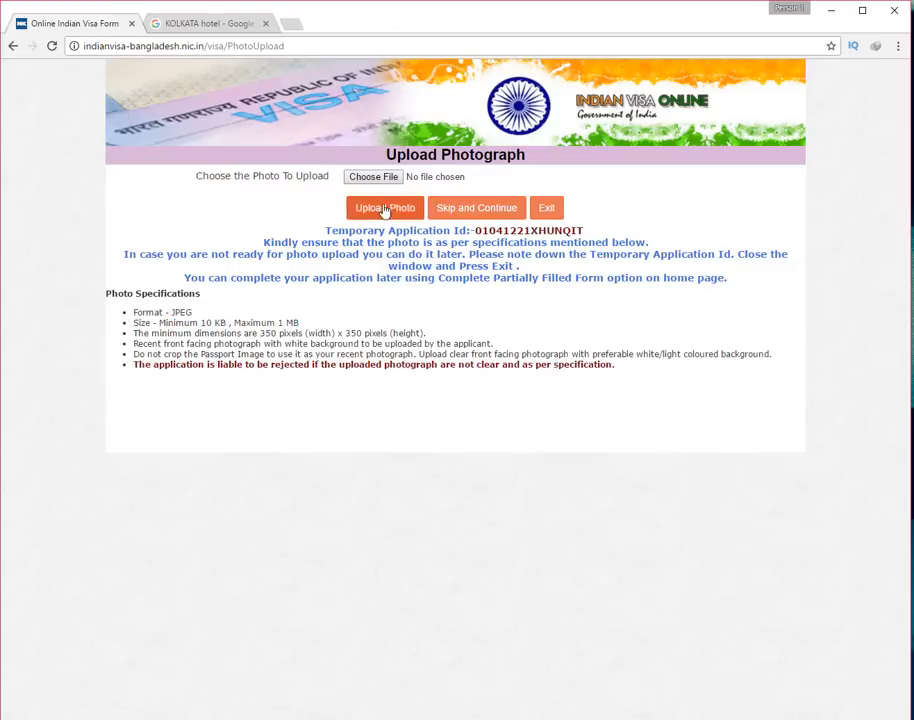
Upload the applicant's photo from the Desktop, crop and save it, then continue
left_click(368, 179)
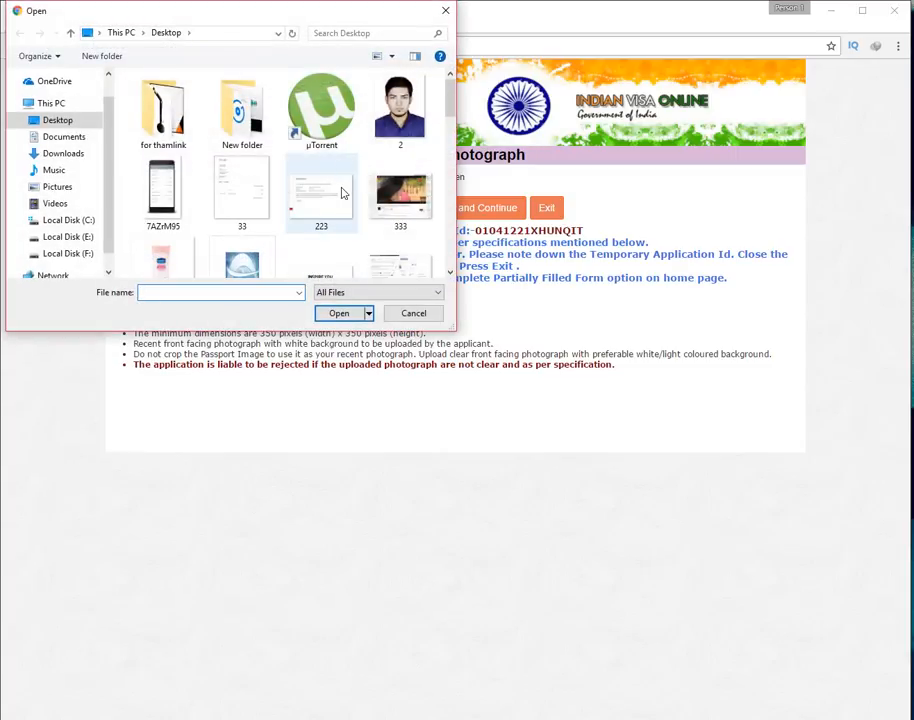
scroll(343, 194, "down", 6)
scroll(400, 220, "down", 3)
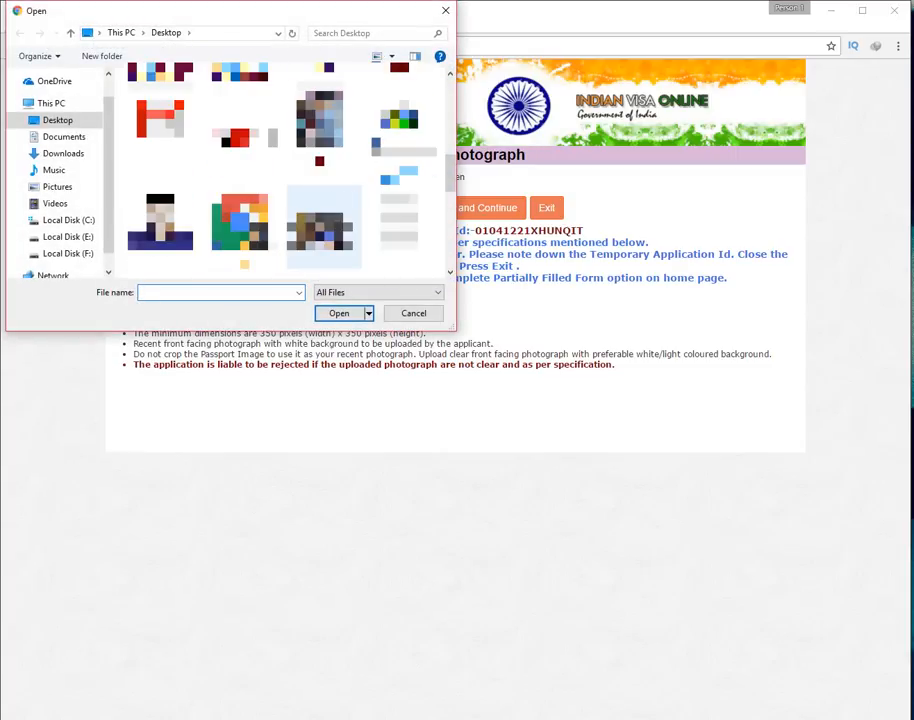
left_click(239, 222)
left_click(344, 315)
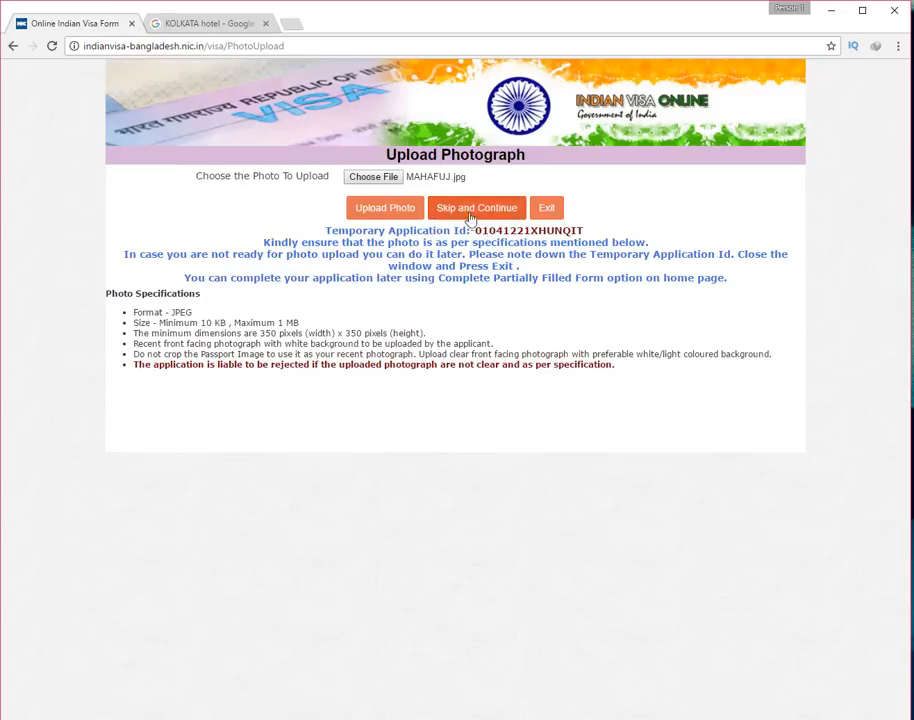
left_click(389, 210)
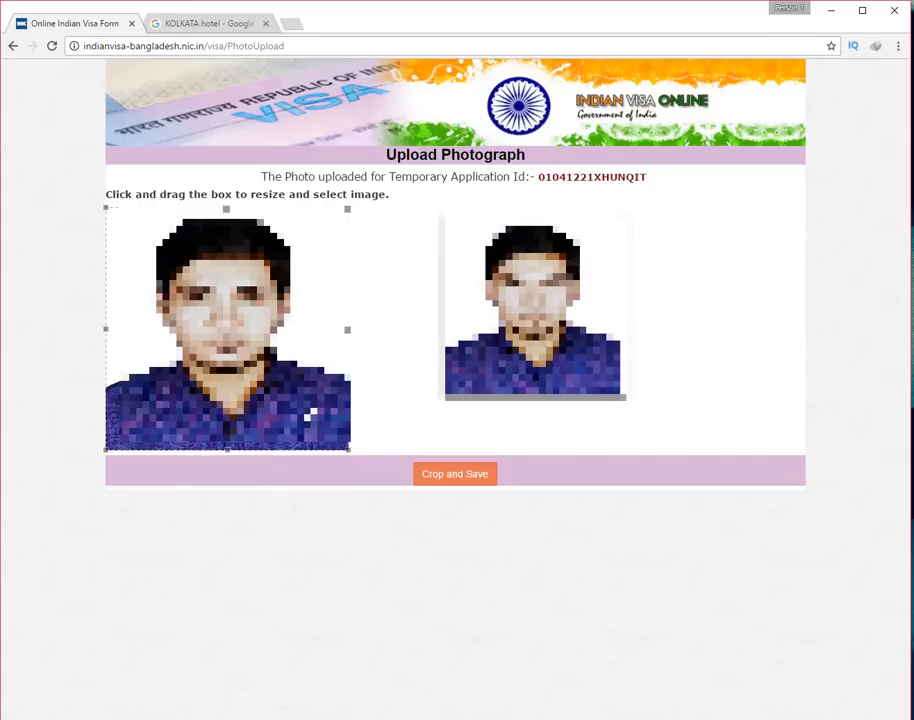
left_click(463, 484)
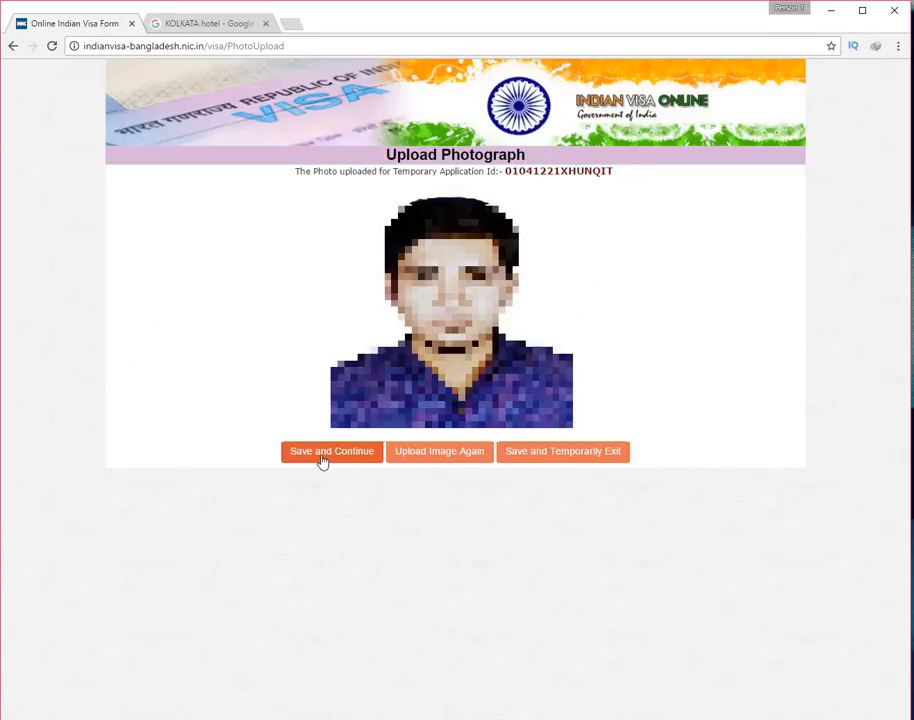
left_click(322, 455)
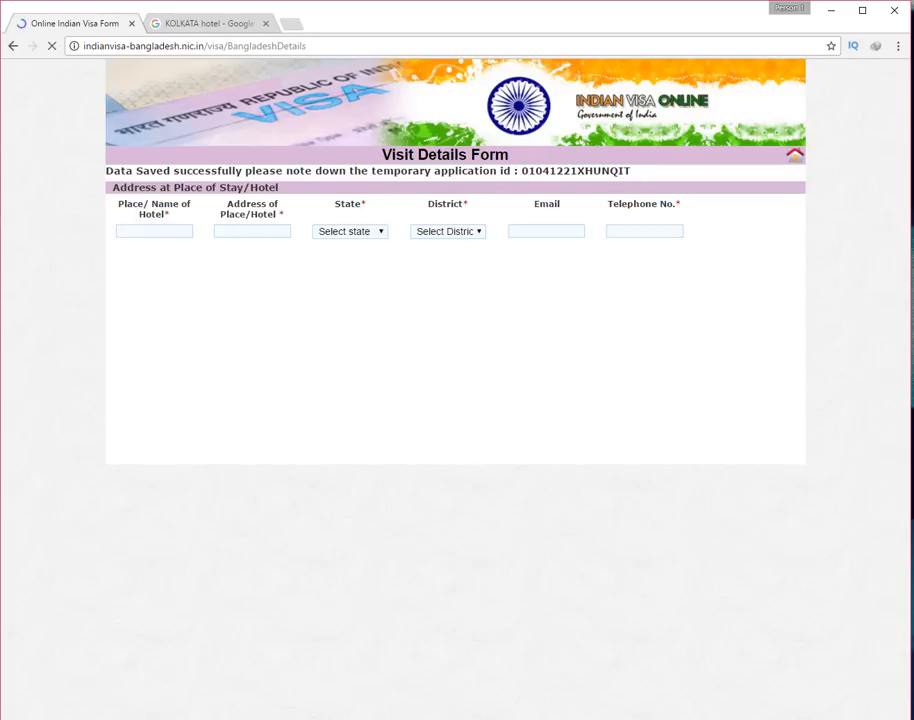
Copy Hotel Royal Garden's name from the search results into the place-of-stay hotel name
left_click(208, 22)
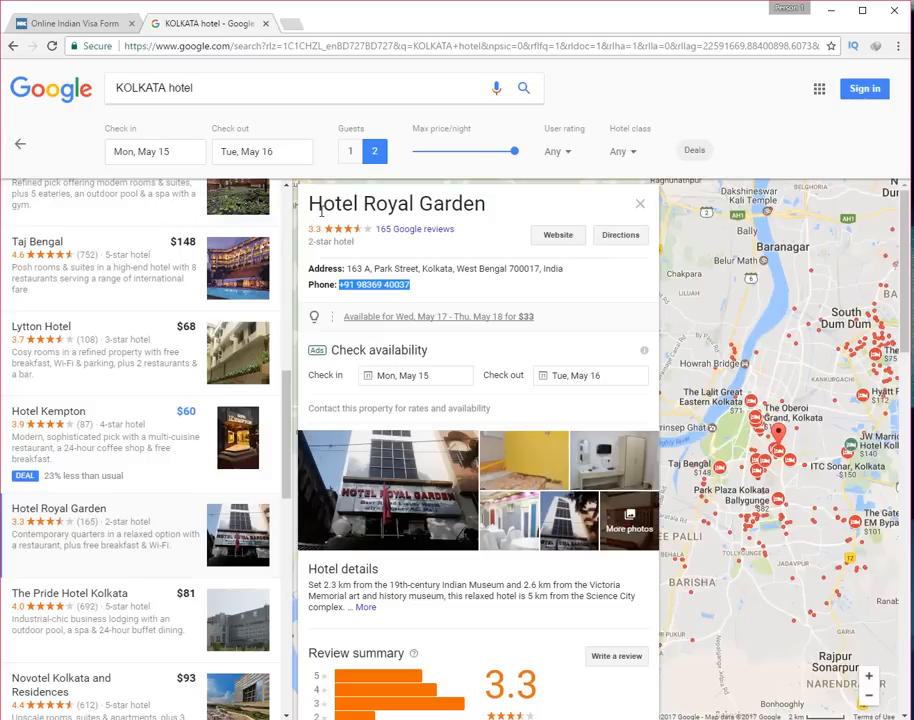
left_click_drag(365, 204, 496, 203)
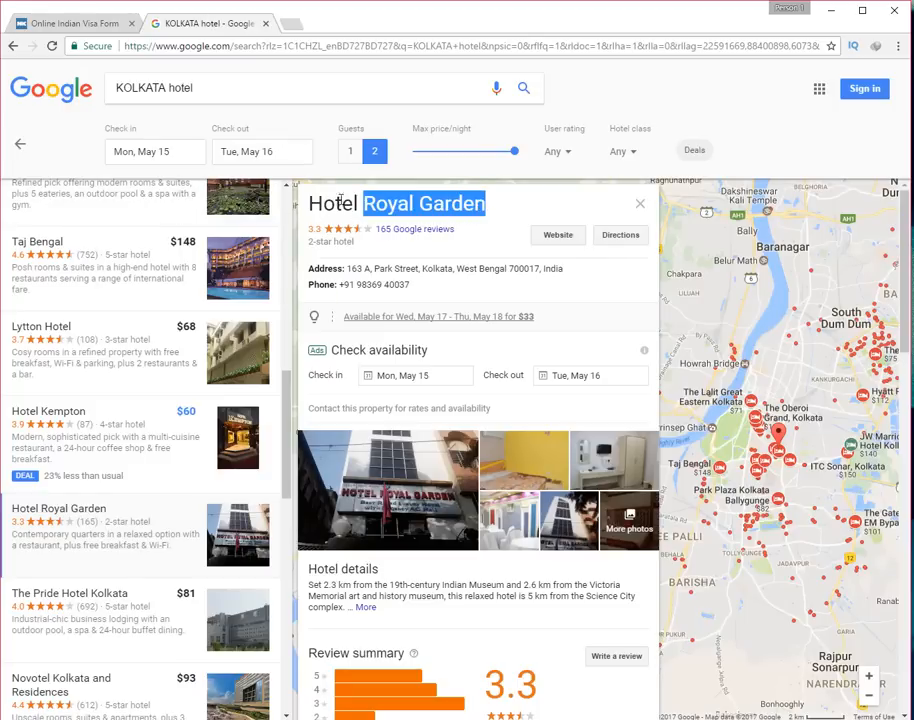
left_click_drag(309, 204, 493, 204)
right_click(430, 204)
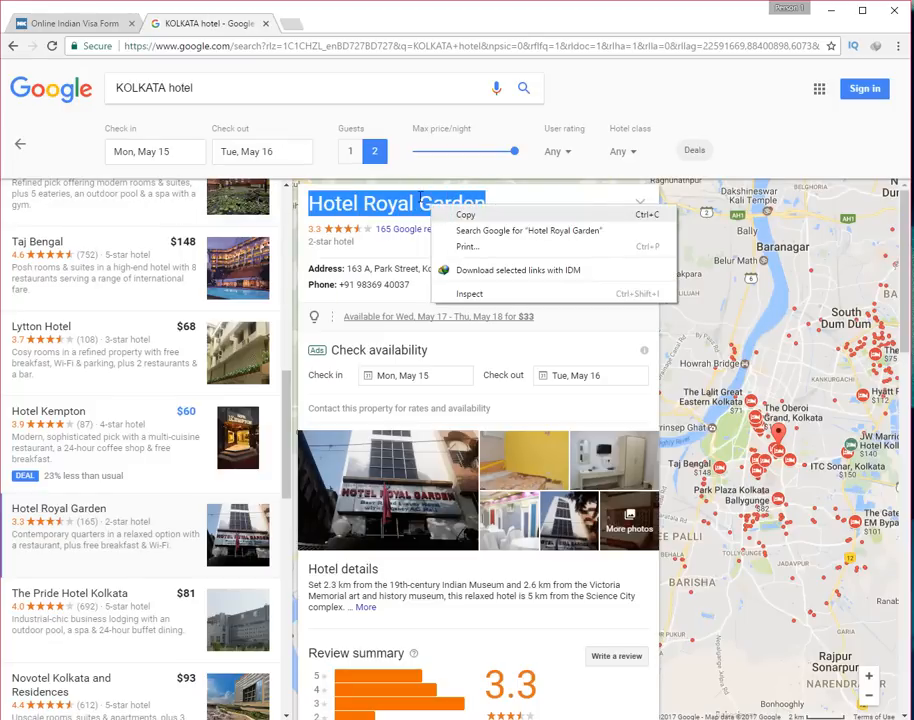
left_click(462, 214)
left_click(70, 22)
right_click(151, 228)
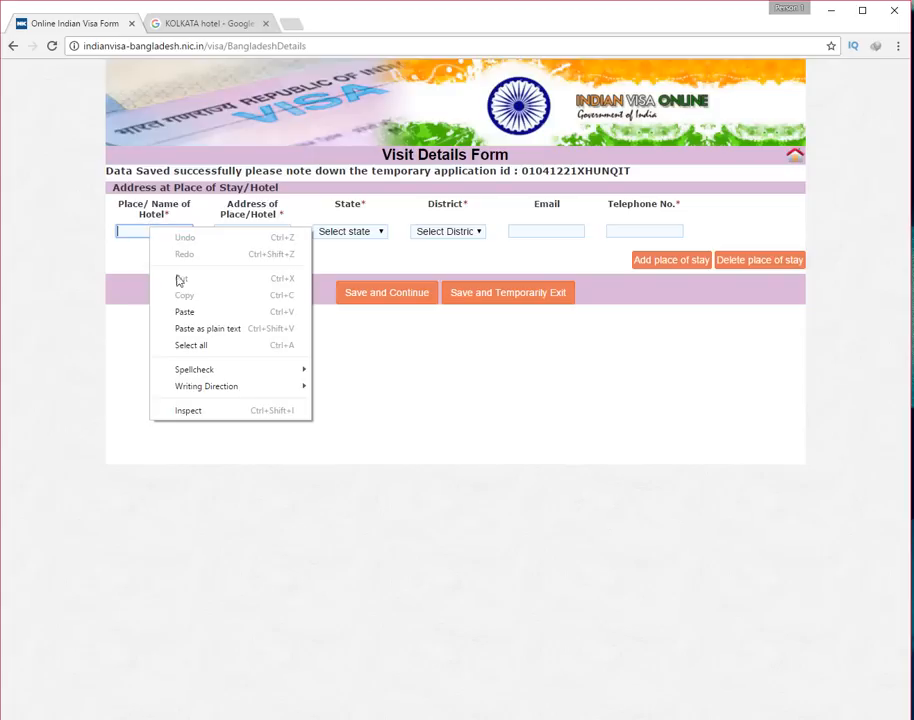
left_click(183, 308)
left_click(208, 24)
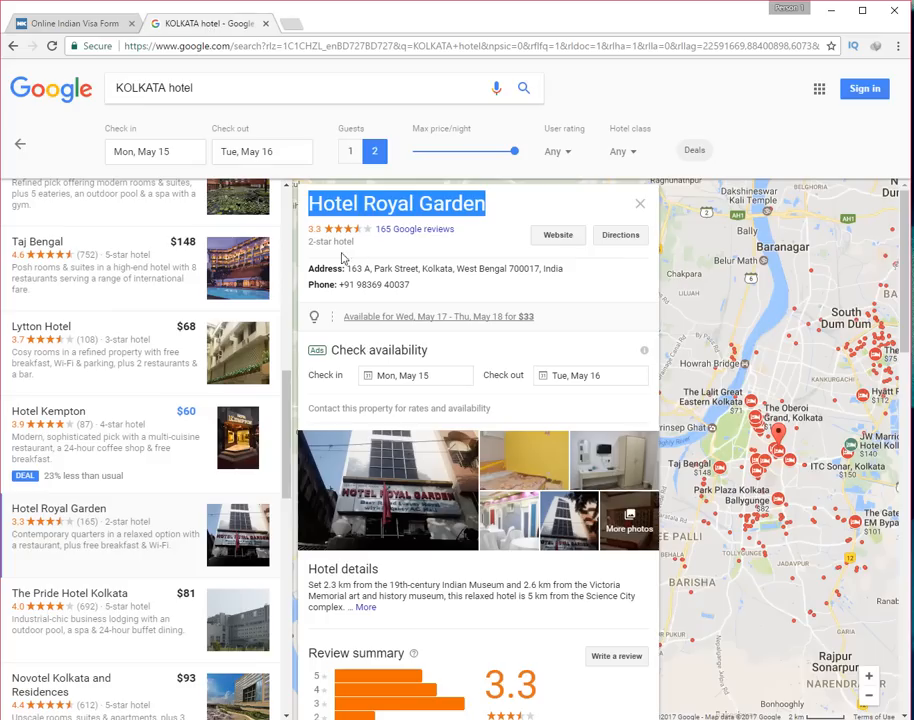
left_click(72, 20)
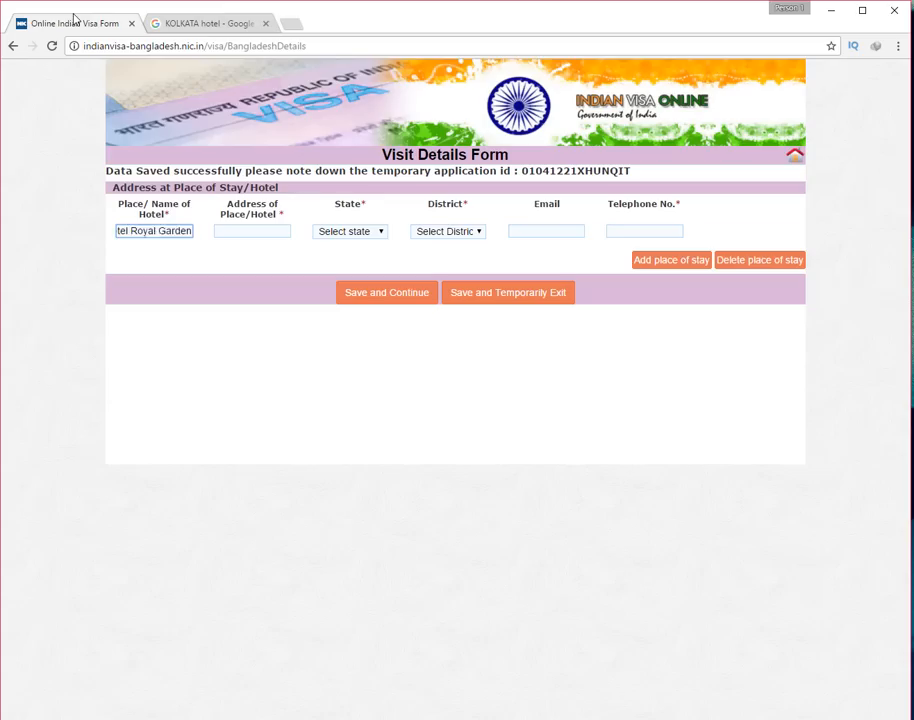
Paste the hotel address 163 A, Park Street, Kolkata into the stay address field
left_click(188, 22)
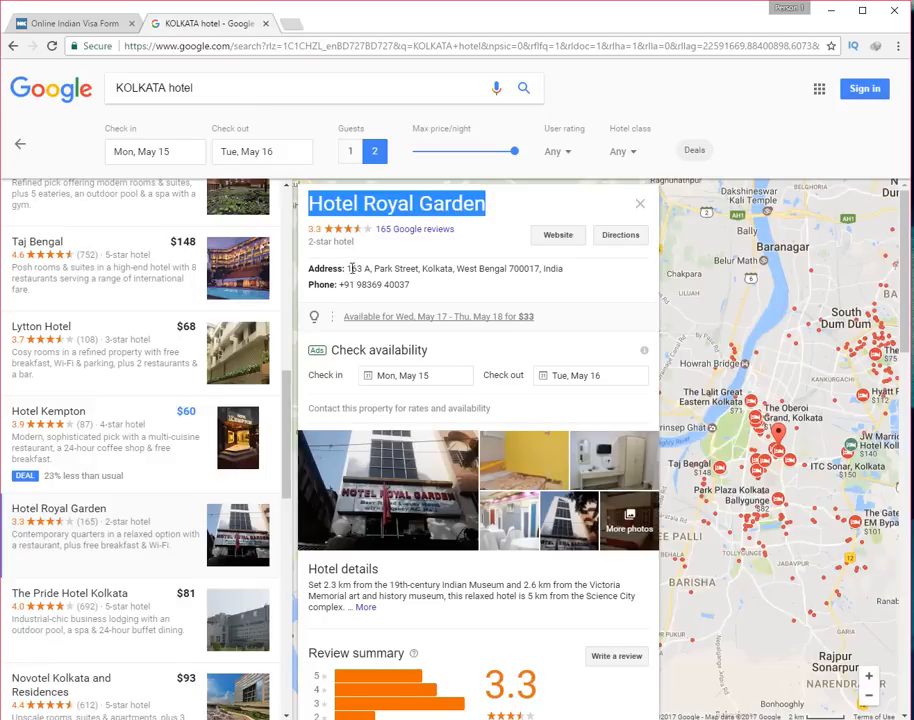
left_click_drag(351, 268, 454, 272)
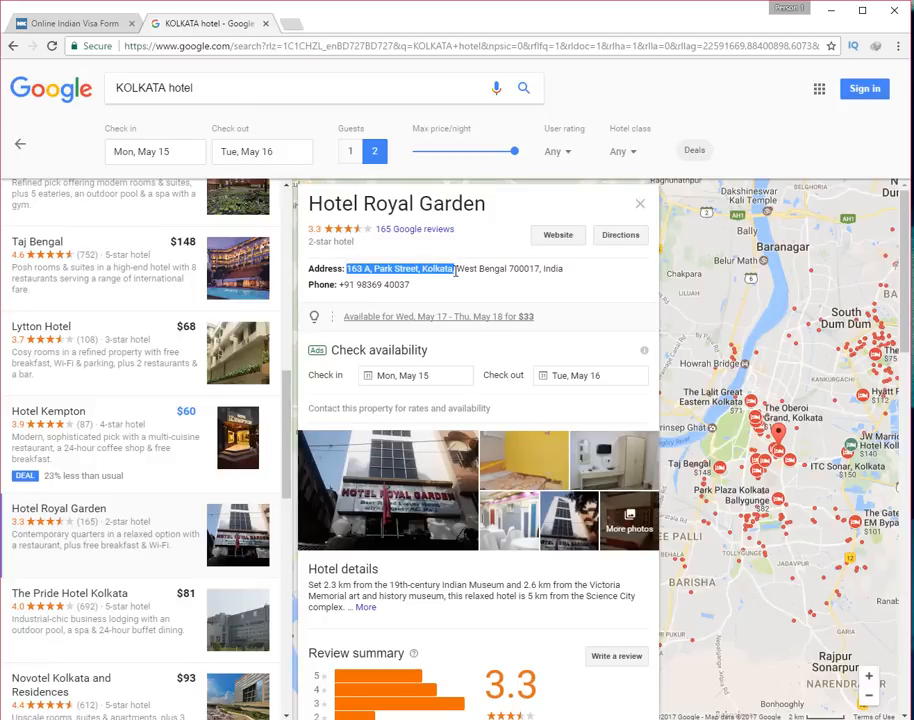
right_click(455, 272)
left_click(472, 283)
left_click(72, 20)
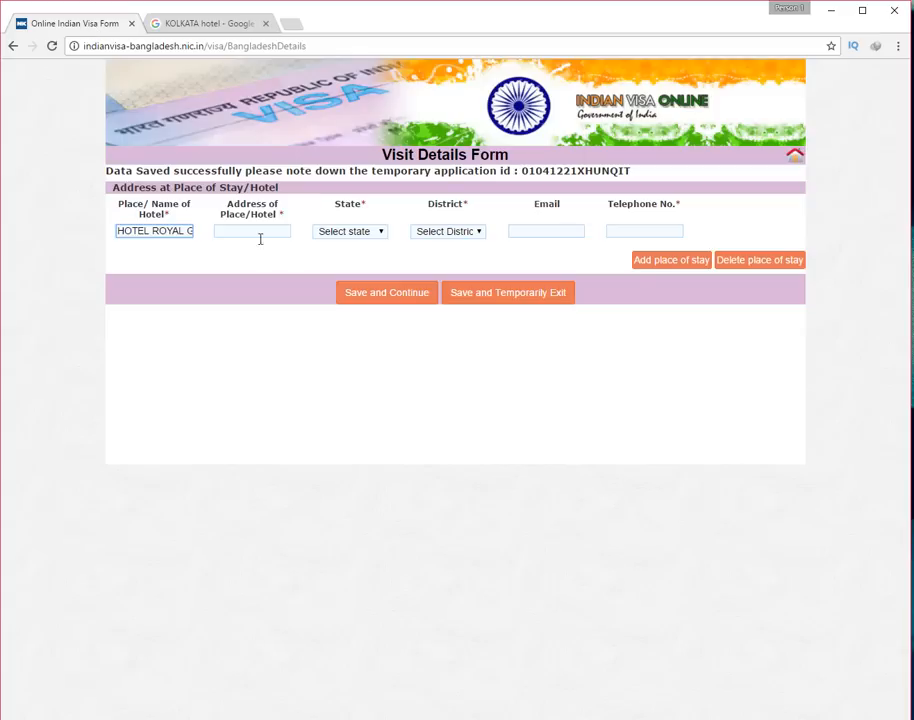
right_click(249, 230)
left_click(288, 318)
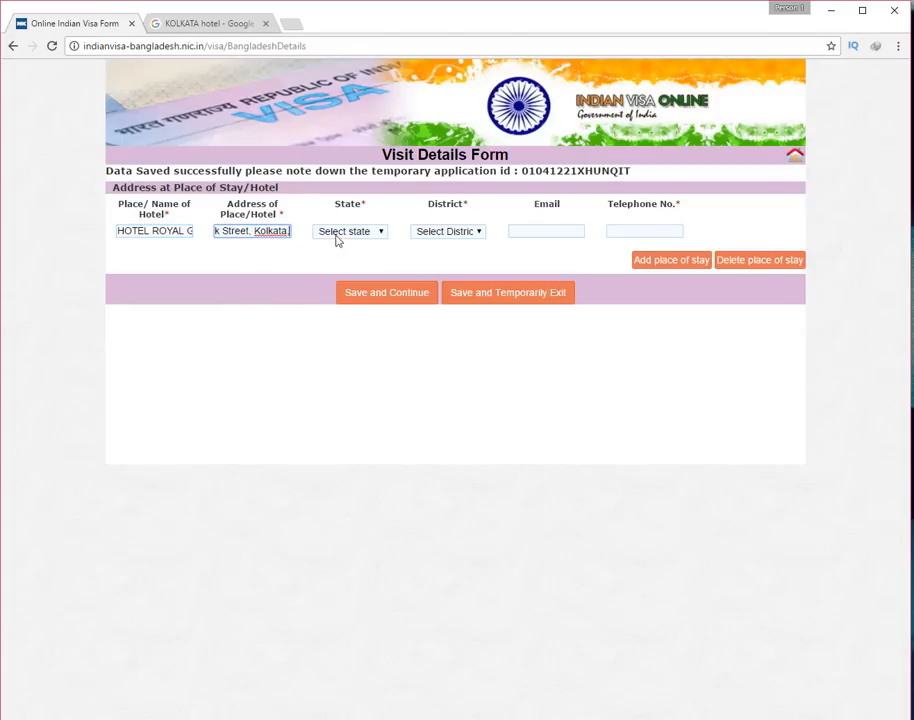
Set the state to WEST BENGAL and the district to KOLKATA
left_click(340, 233)
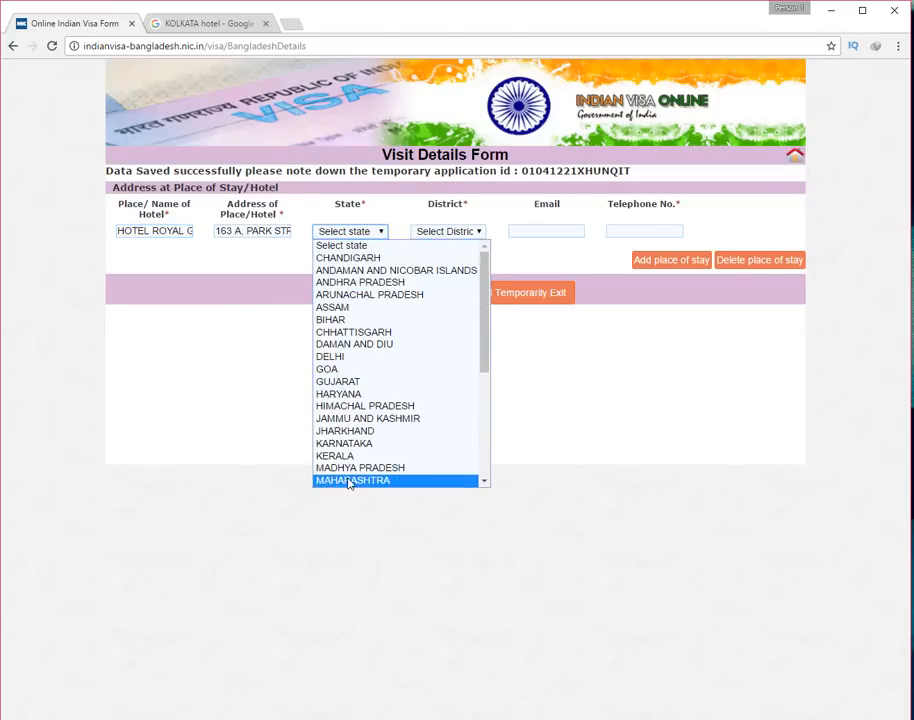
scroll(350, 478, "down", 5)
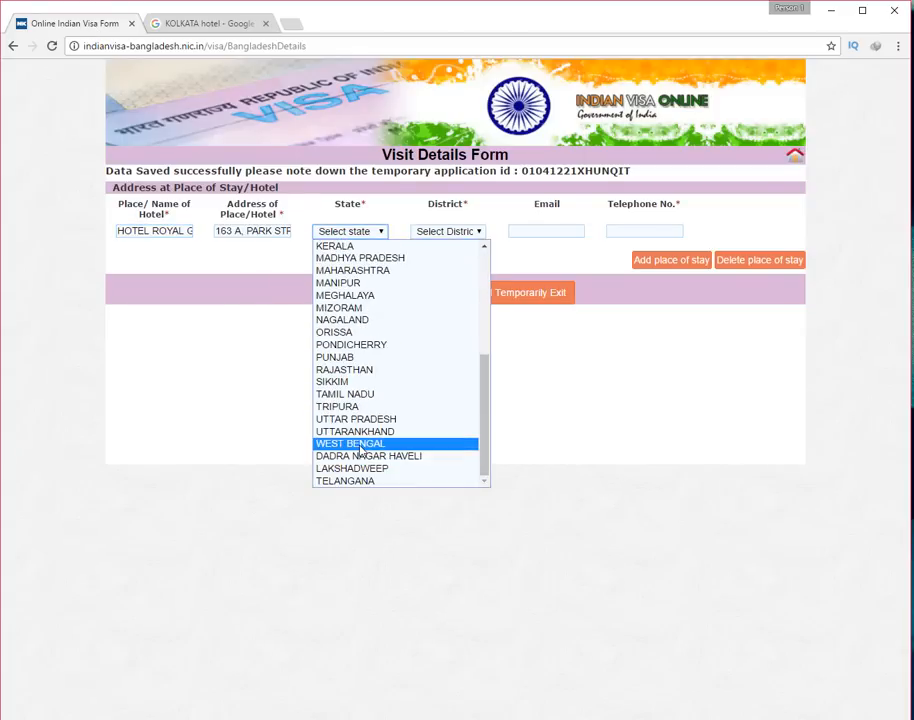
left_click(350, 443)
left_click(446, 231)
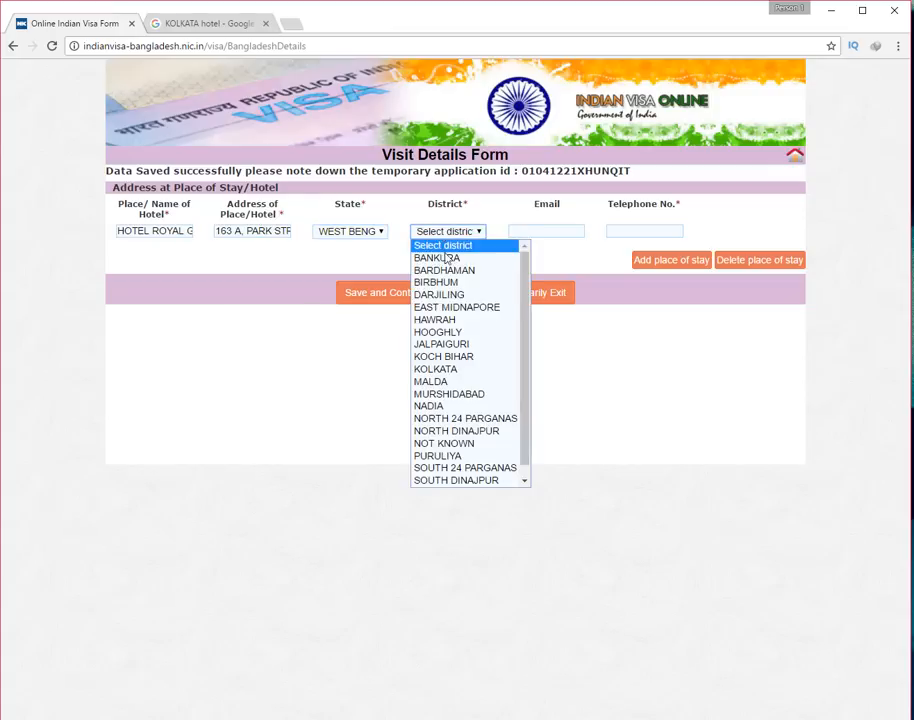
left_click(463, 372)
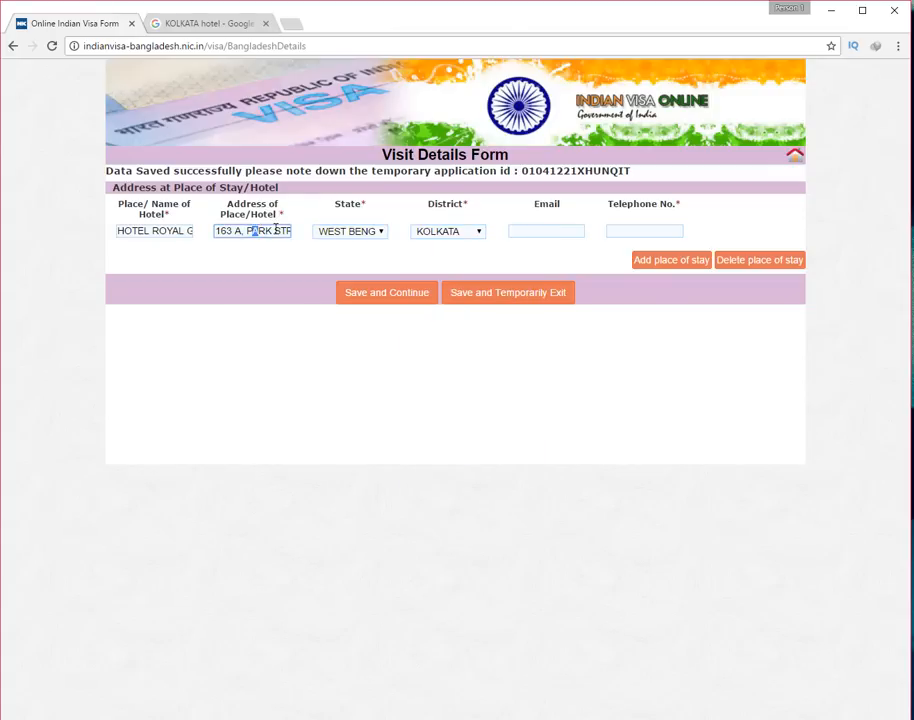
left_click_drag(277, 231, 322, 232)
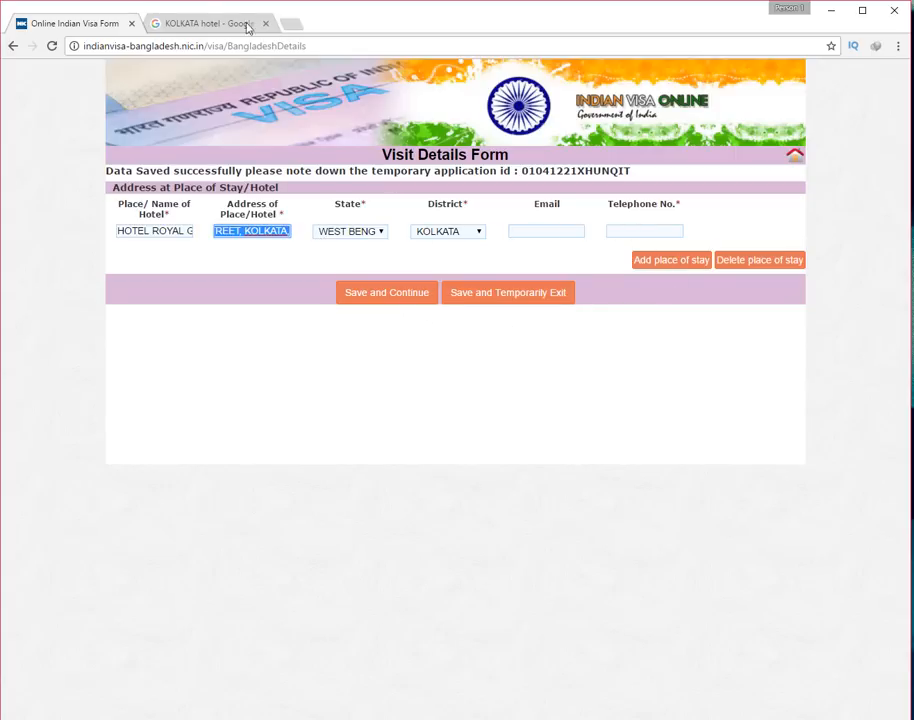
Paste the hotel's phone number into Telephone No. and save the stay details
left_click(204, 24)
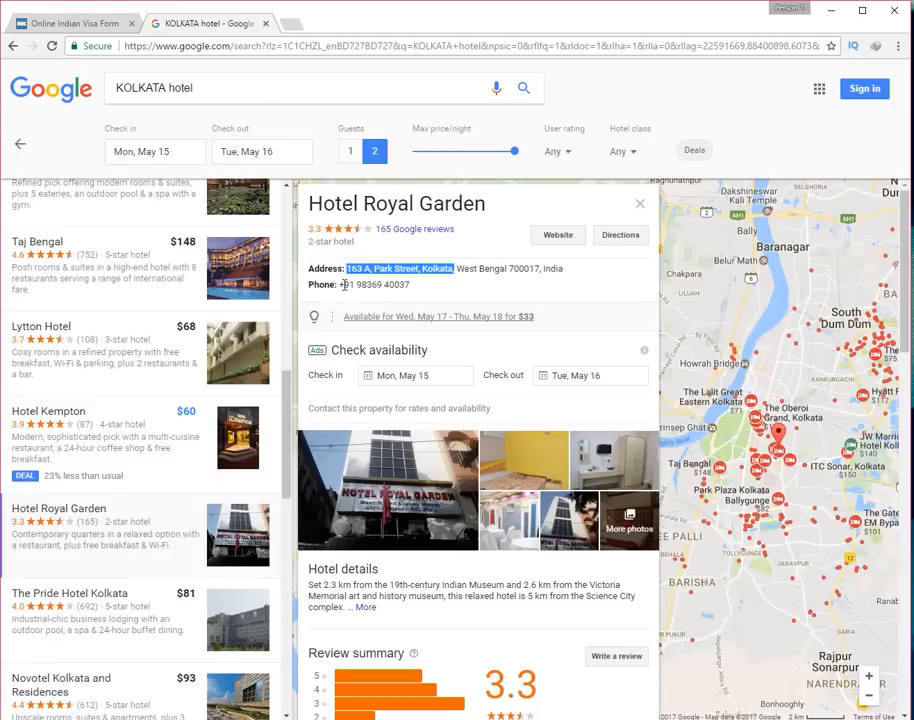
left_click_drag(341, 284, 398, 285)
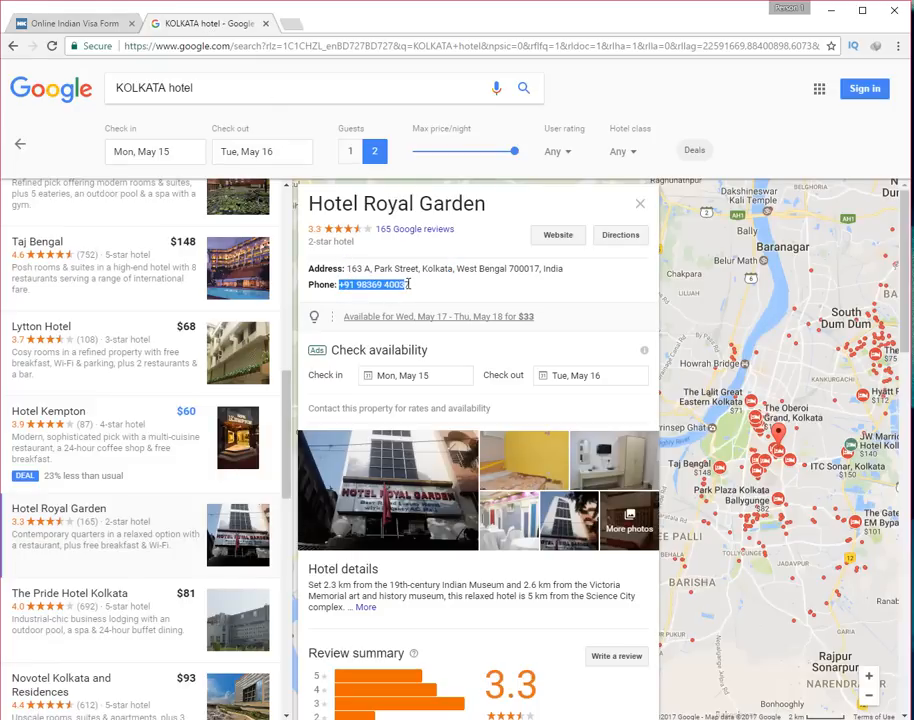
right_click(409, 285)
left_click(438, 294)
left_click(75, 24)
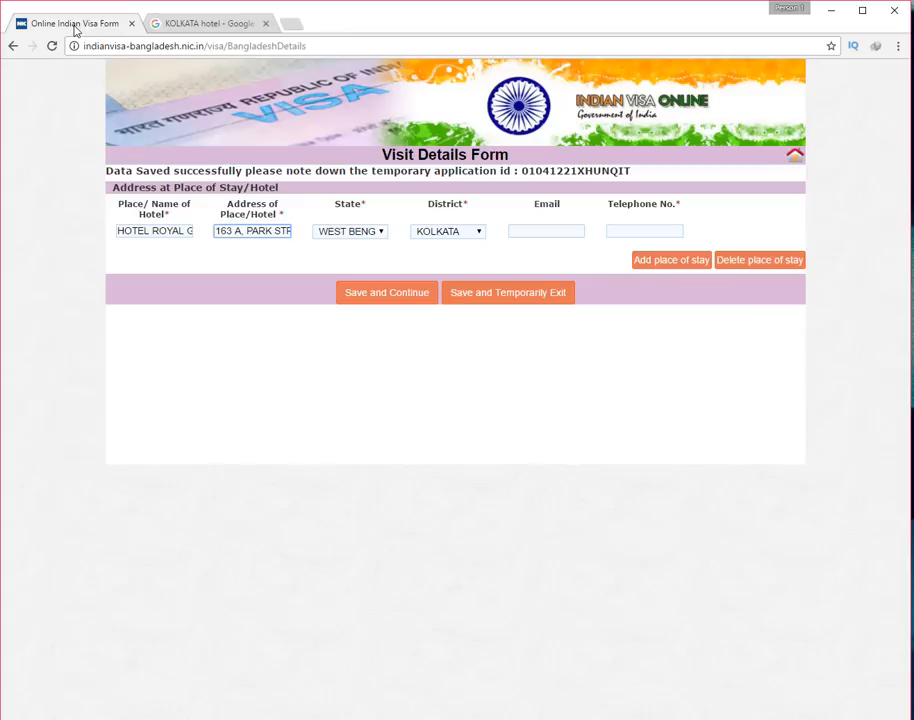
right_click(622, 235)
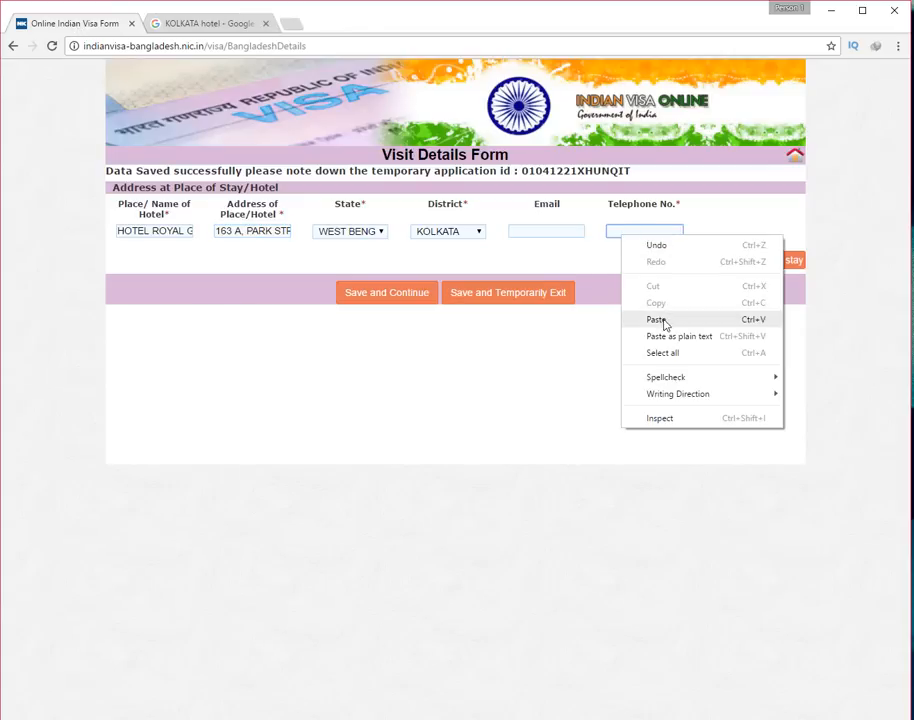
left_click(663, 318)
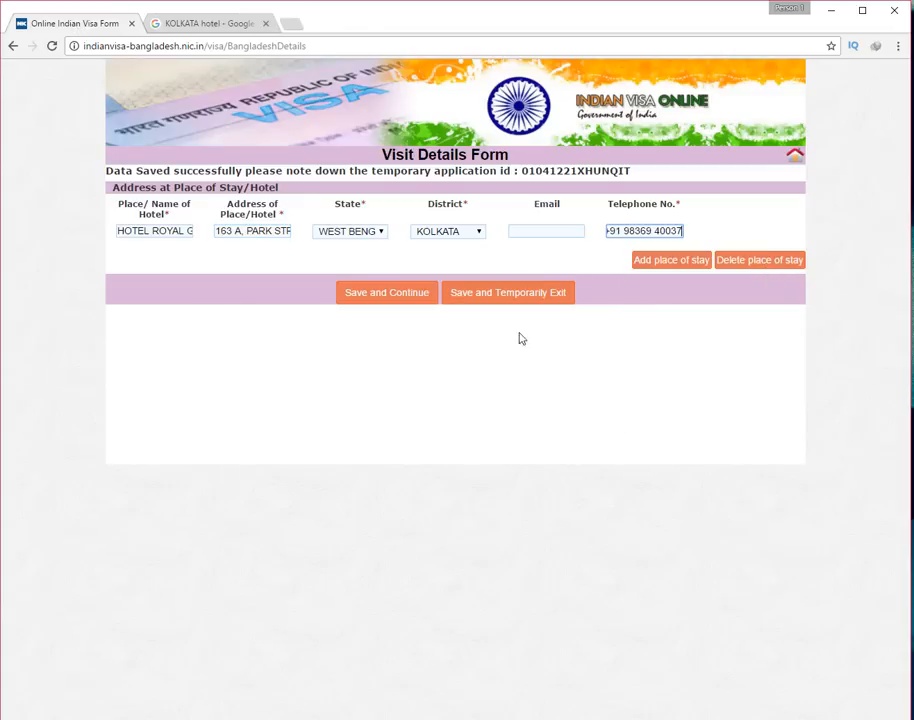
left_click(388, 294)
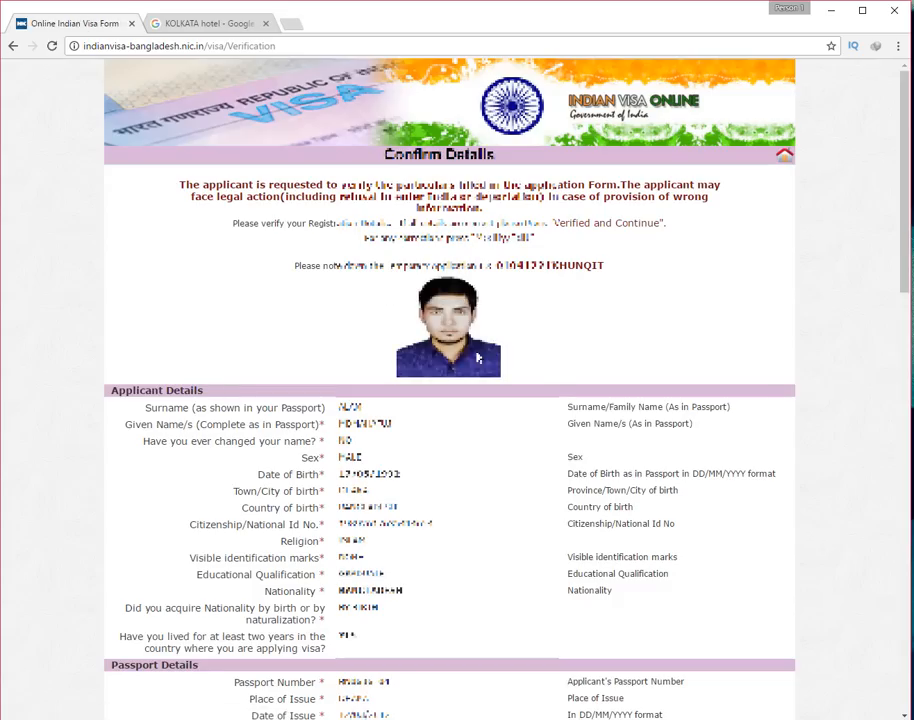
scroll(468, 349, "down", 1)
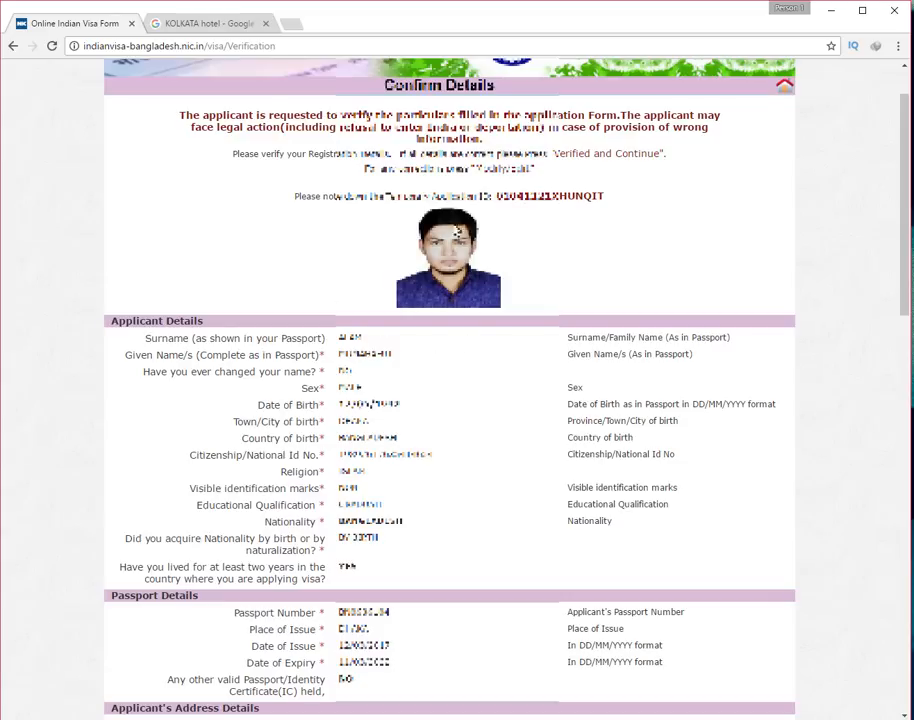
left_click_drag(297, 195, 604, 196)
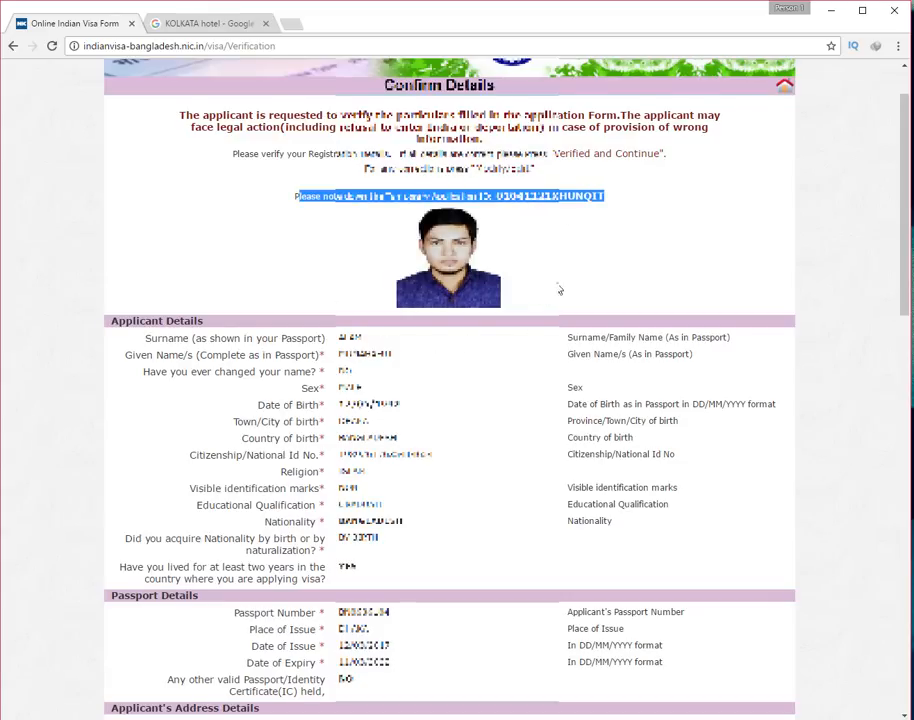
scroll(555, 286, "down", 1)
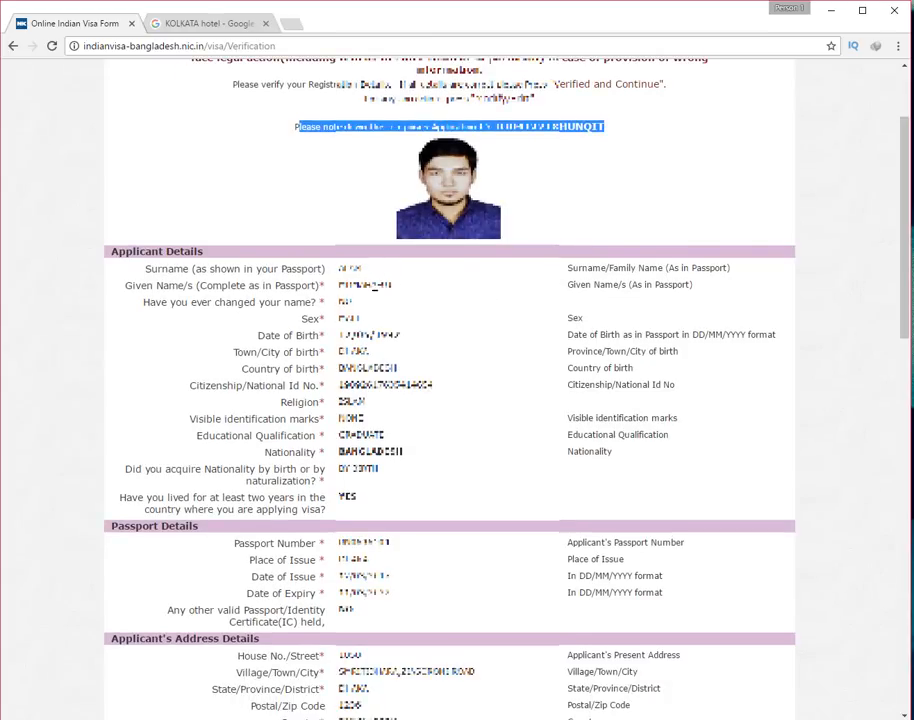
scroll(372, 297, "down", 13)
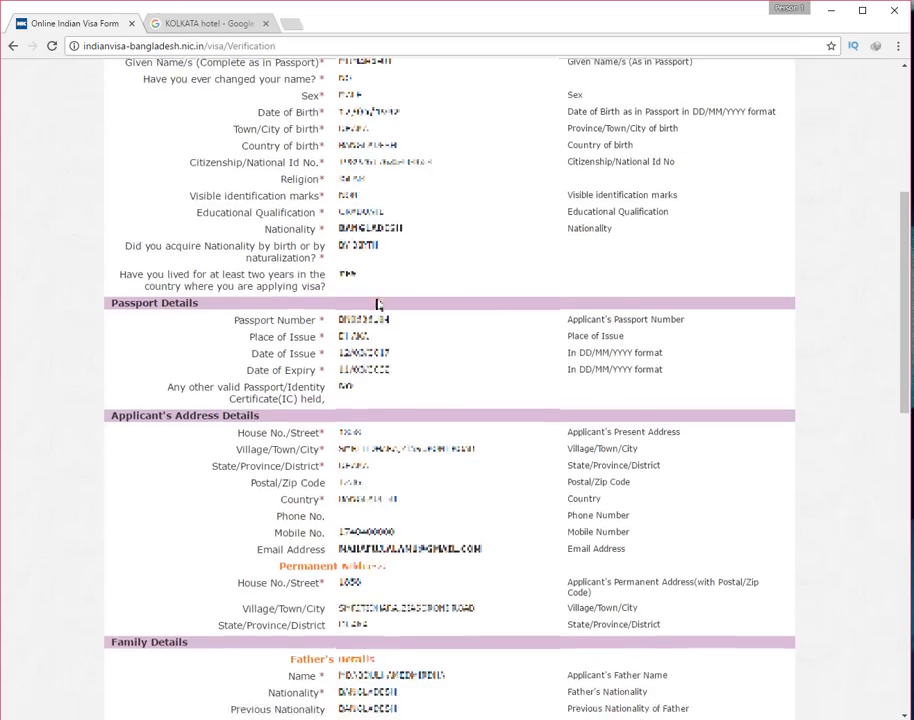
scroll(377, 302, "down", 1)
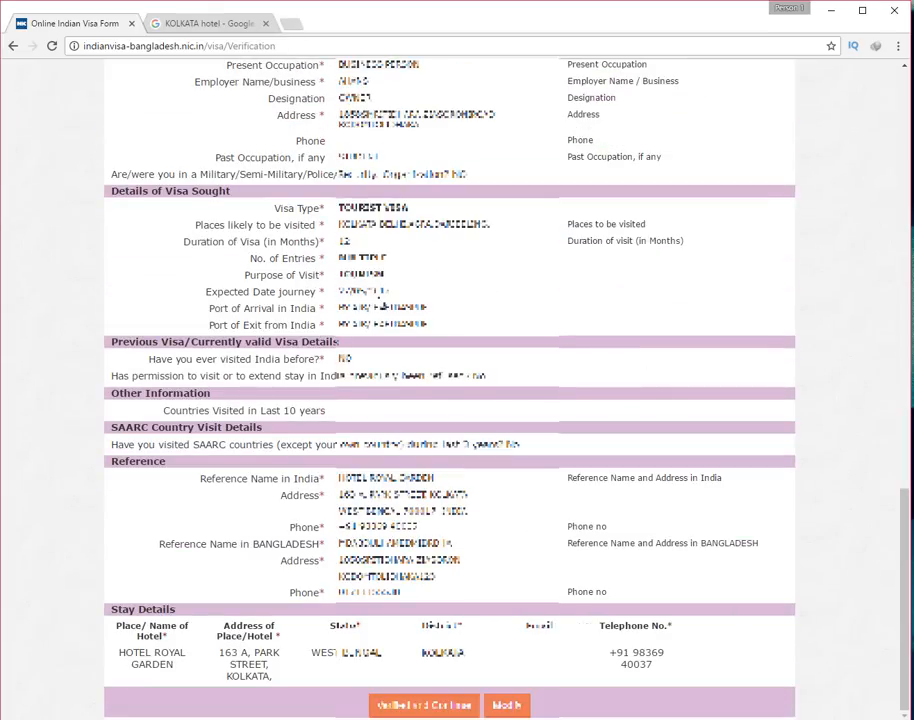
Re-save the applicant, family, visa, photo and stay pages unchanged, returning to Confirm Details
left_click(507, 706)
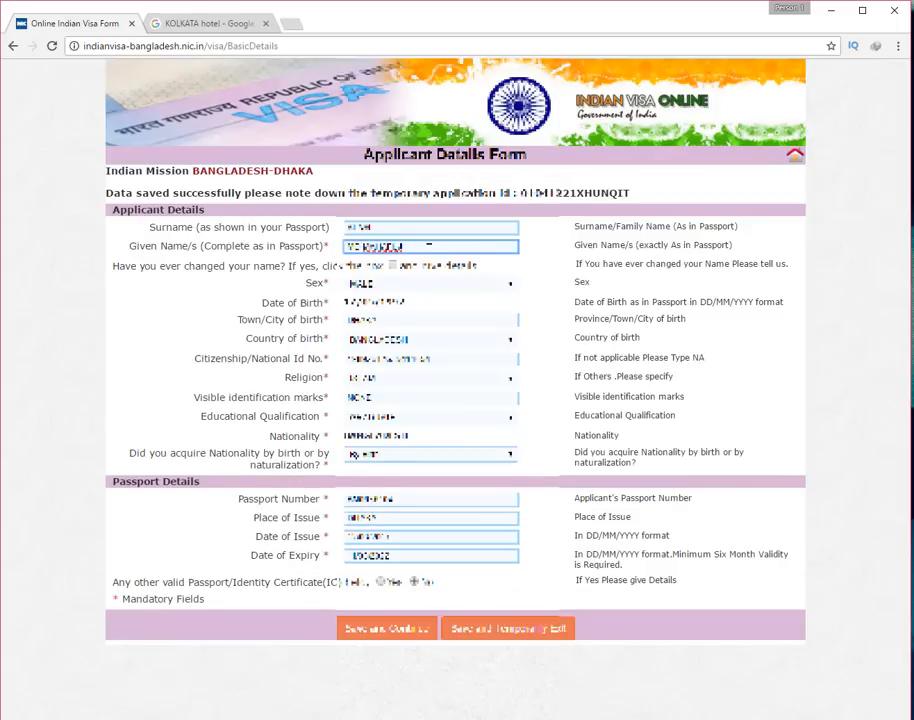
left_click(397, 634)
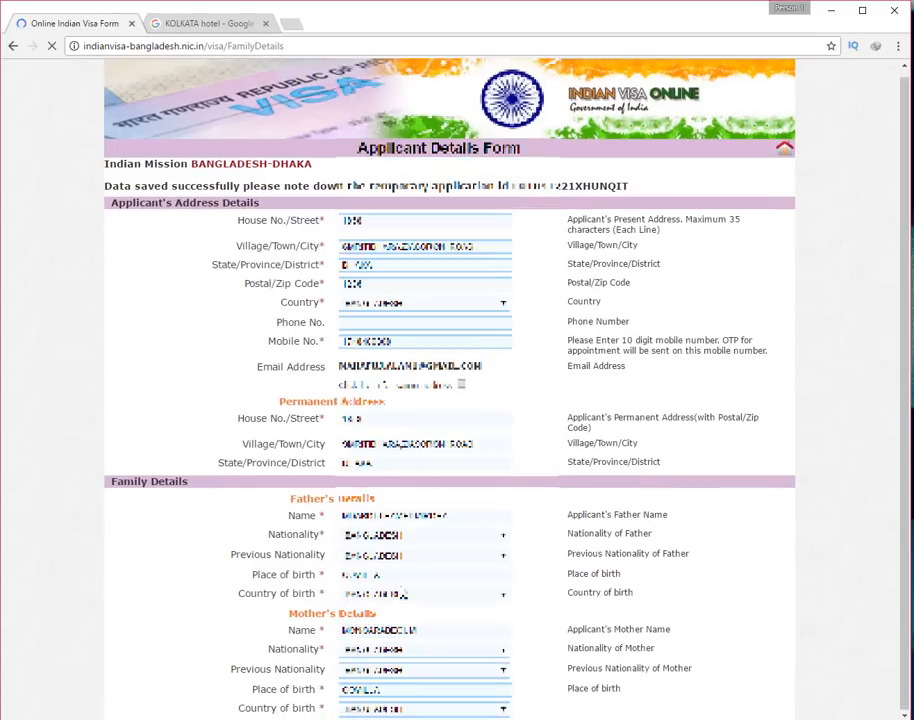
scroll(404, 588, "down", 1)
scroll(402, 580, "down", 2)
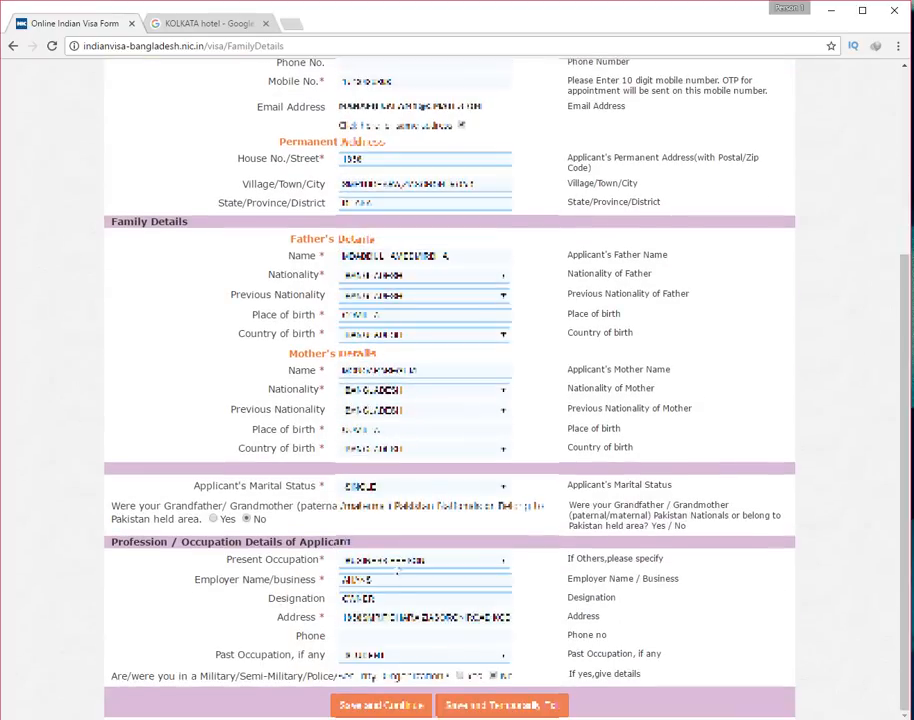
left_click(380, 705)
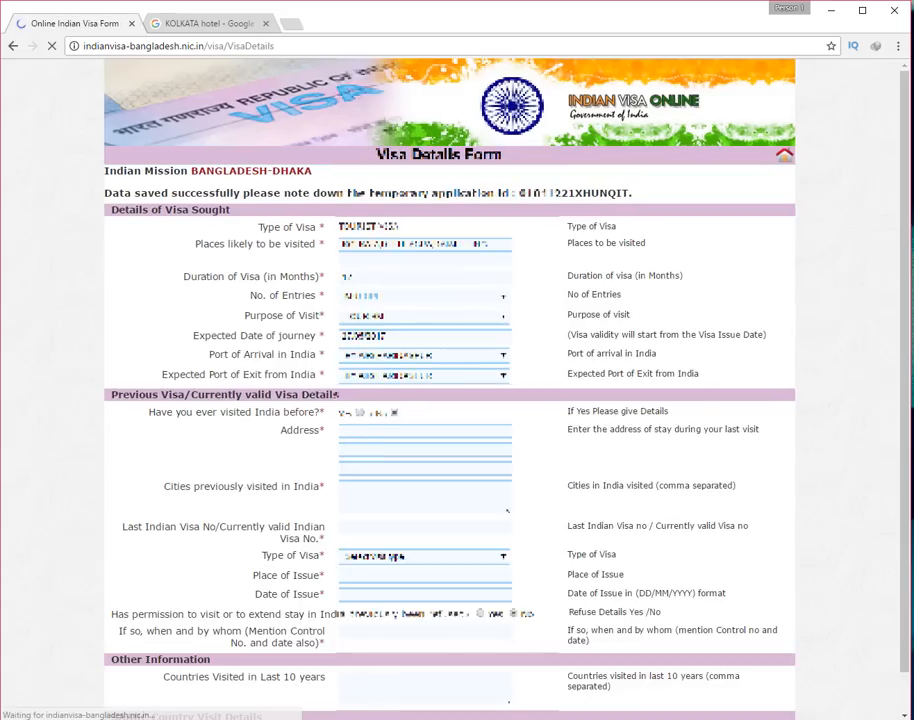
scroll(376, 590, "down", 1)
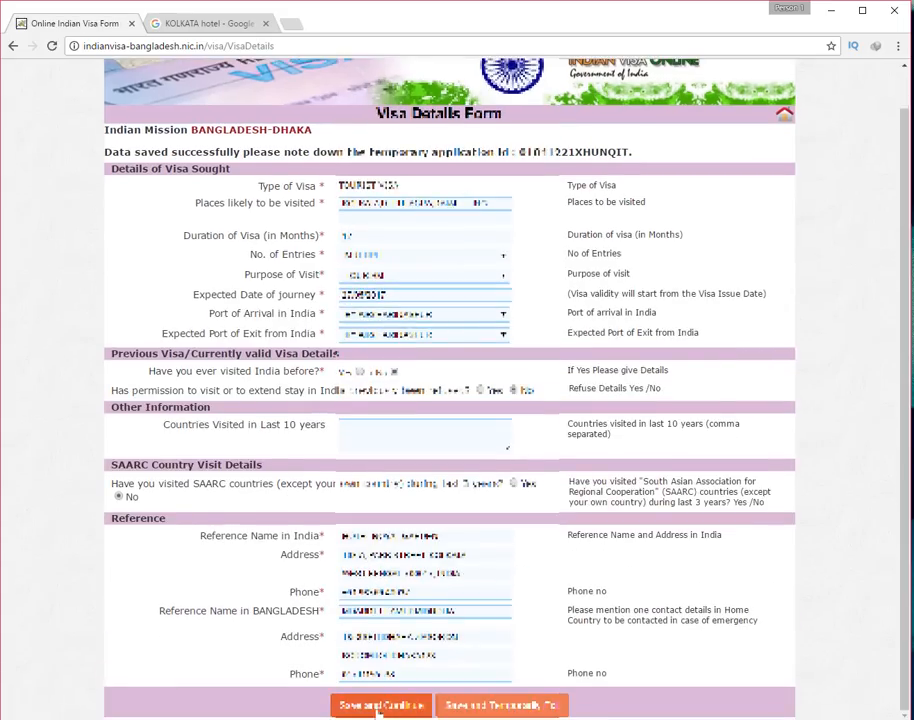
left_click(380, 706)
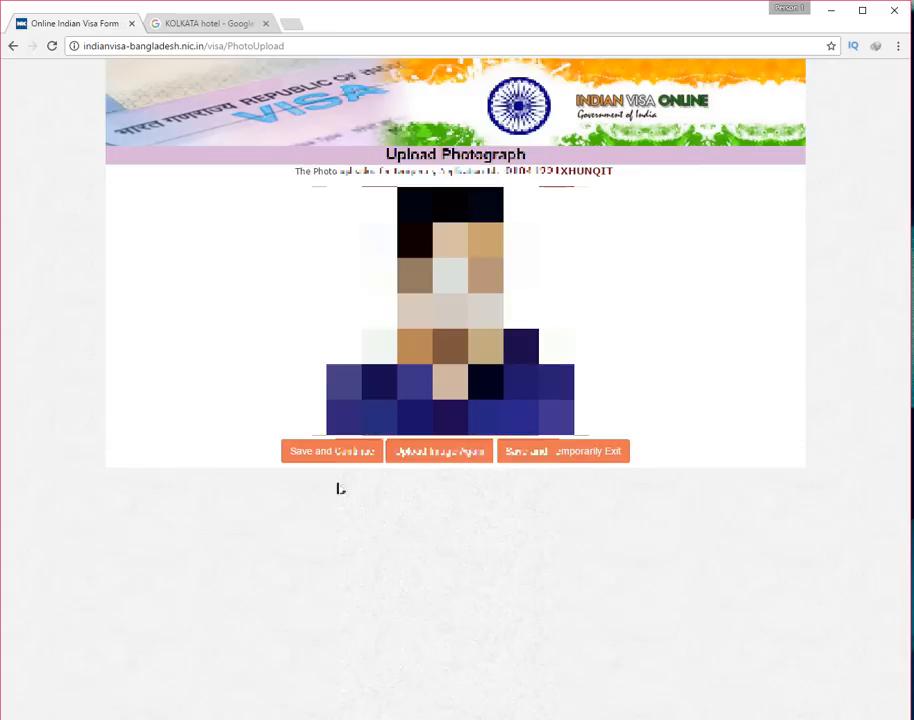
left_click(327, 456)
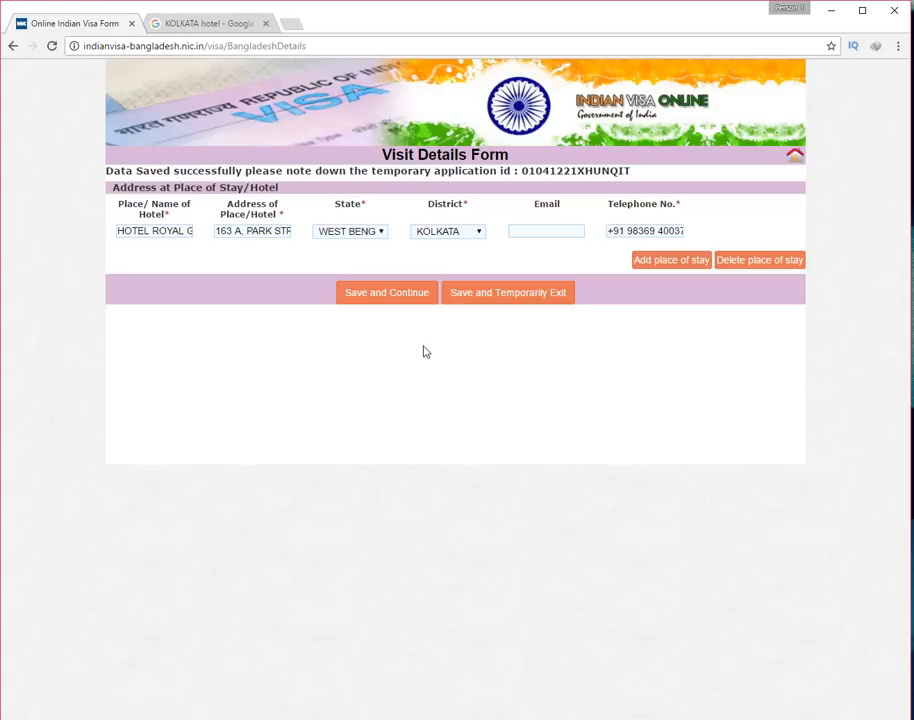
left_click(380, 296)
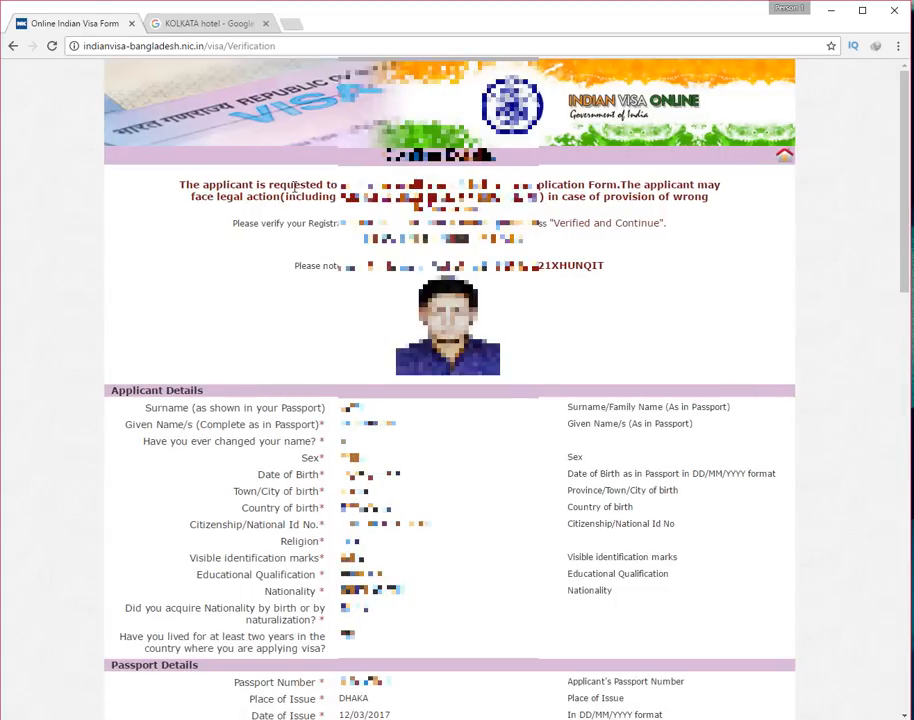
Mark the application as Verified and Continue at the bottom of Confirm Details
scroll(418, 712, "down", 15)
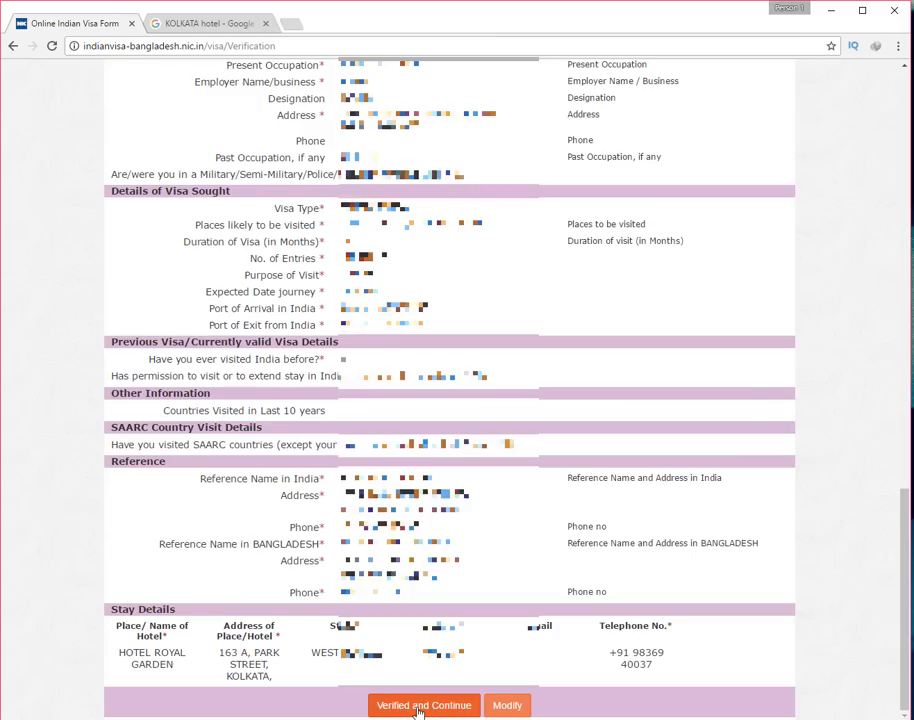
left_click(418, 708)
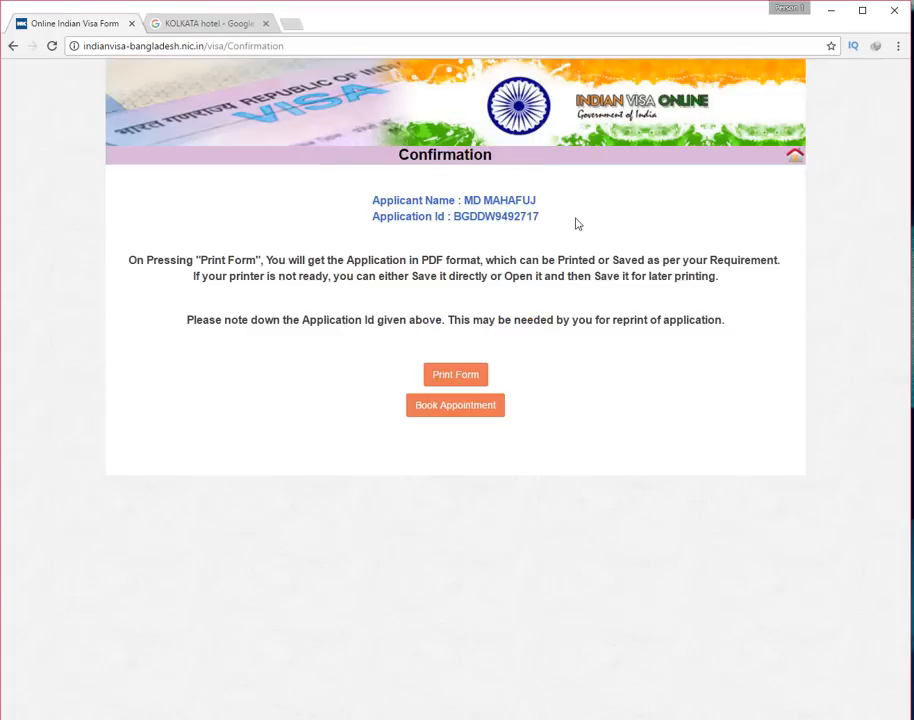
Copy the Applicant Name and Application Id lines and switch to the Notepad notes file
left_click_drag(539, 211, 371, 198)
right_click(406, 198)
left_click(424, 207)
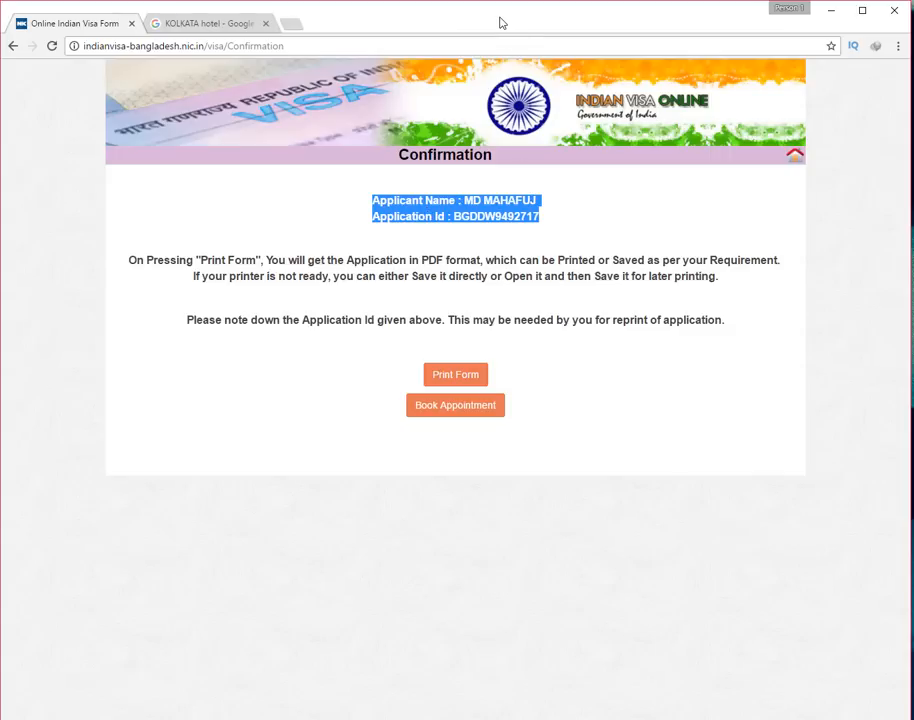
left_click(350, 718)
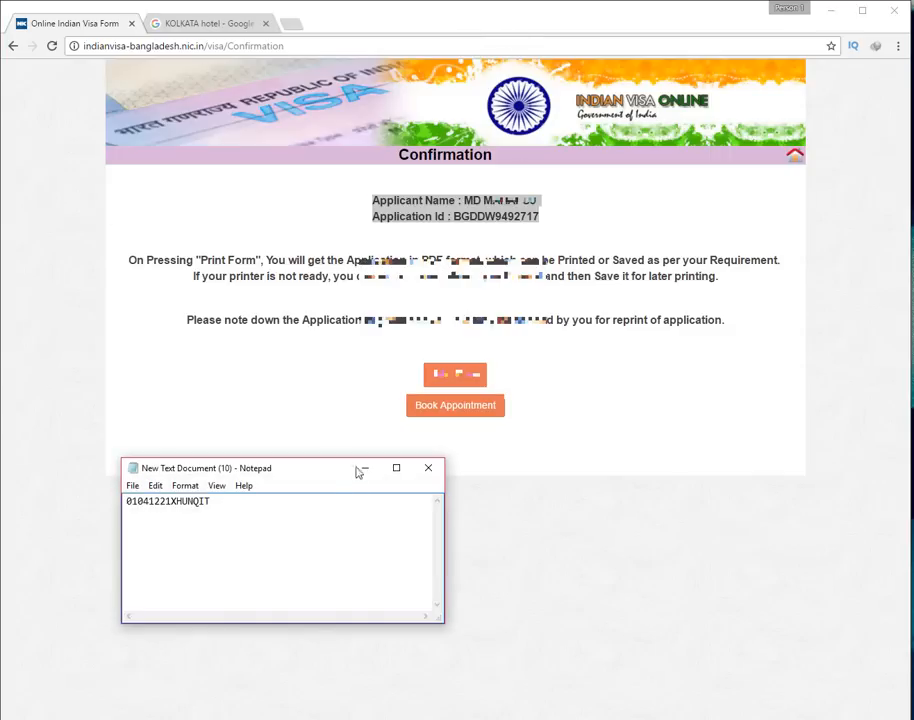
Paste the applicant name and application id under the temporary id, then save and close Notepad
left_click(428, 469)
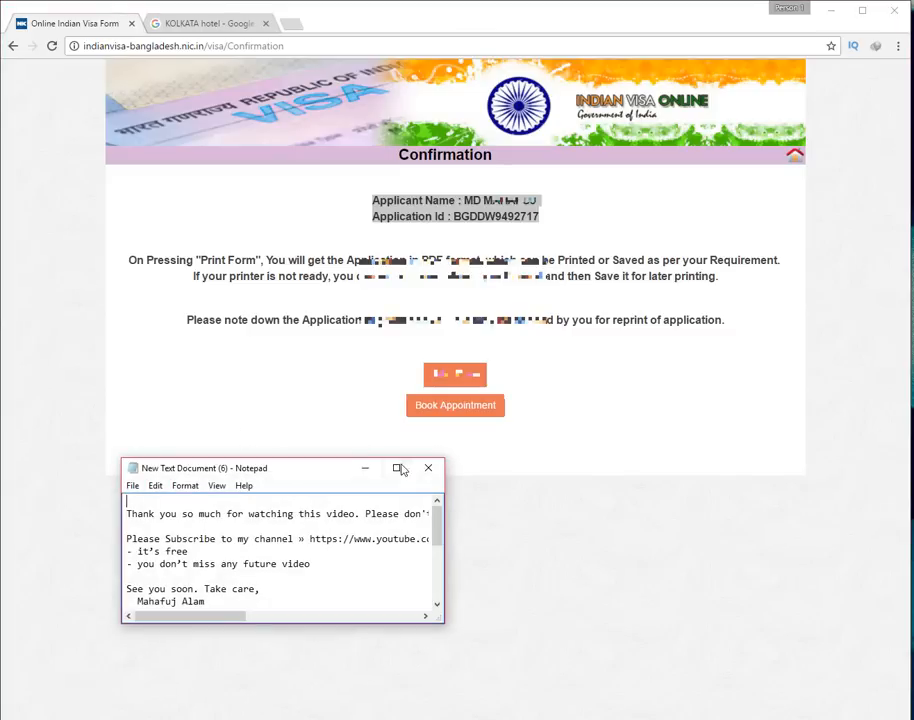
left_click(428, 468)
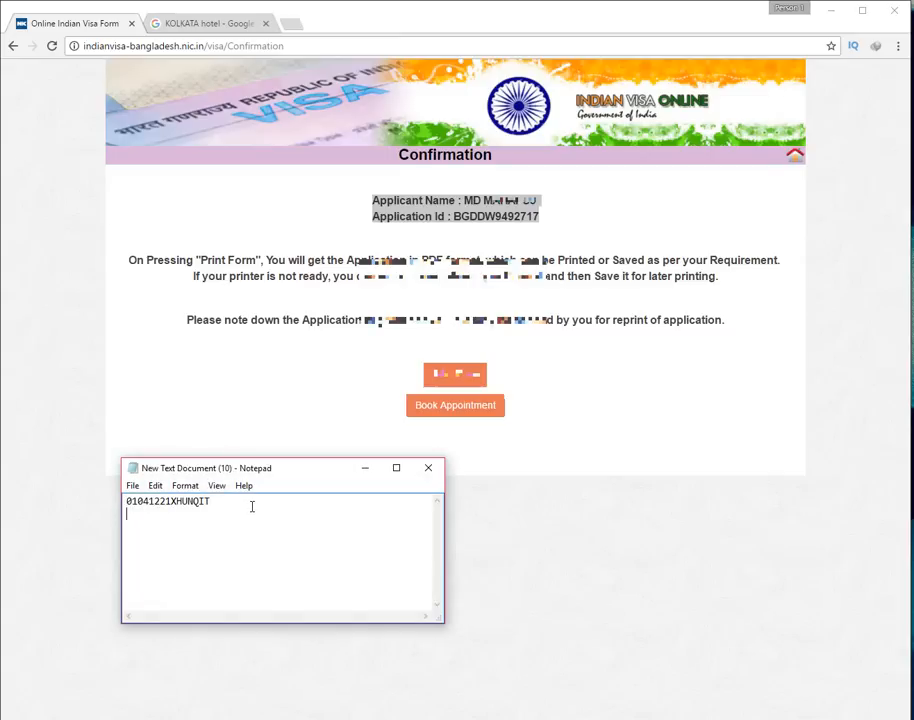
key("ctrl+v")
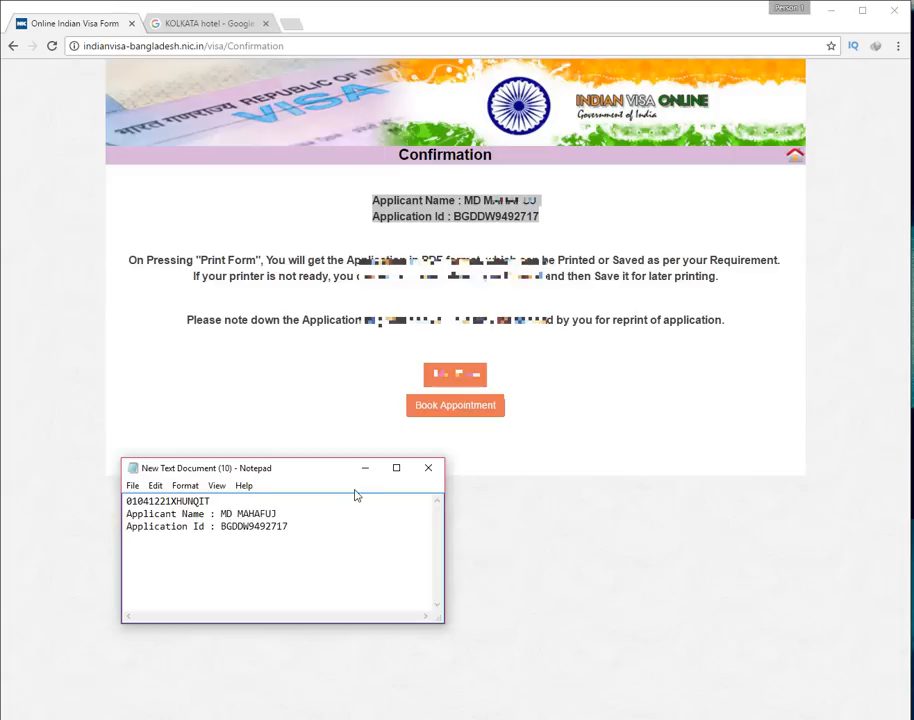
left_click(427, 467)
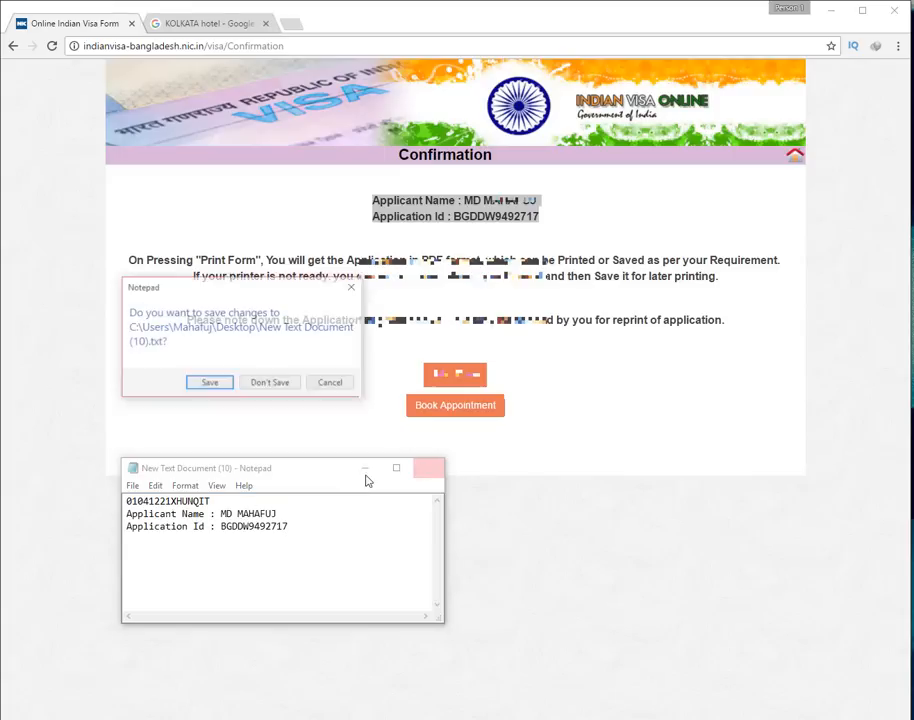
left_click(212, 391)
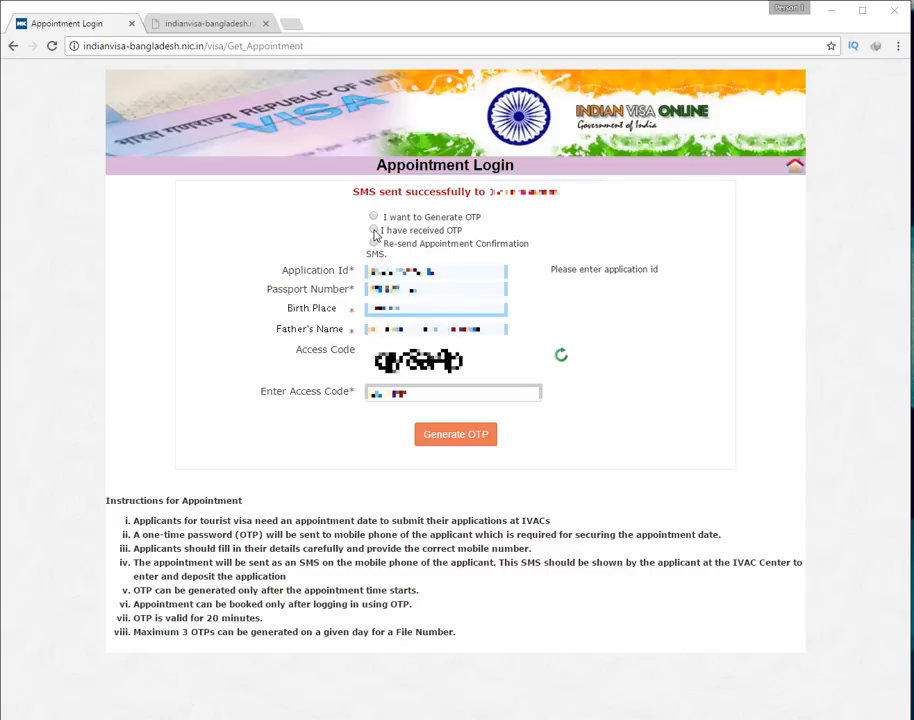
Request an appointment OTP, mark it as already received, and submit the login
left_click(446, 436)
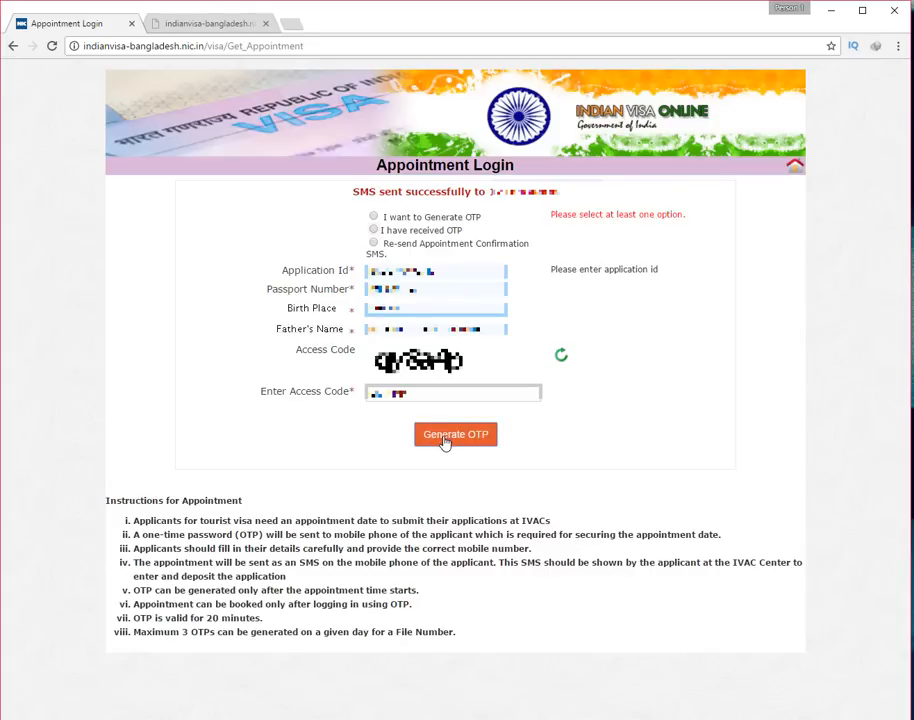
left_click(373, 230)
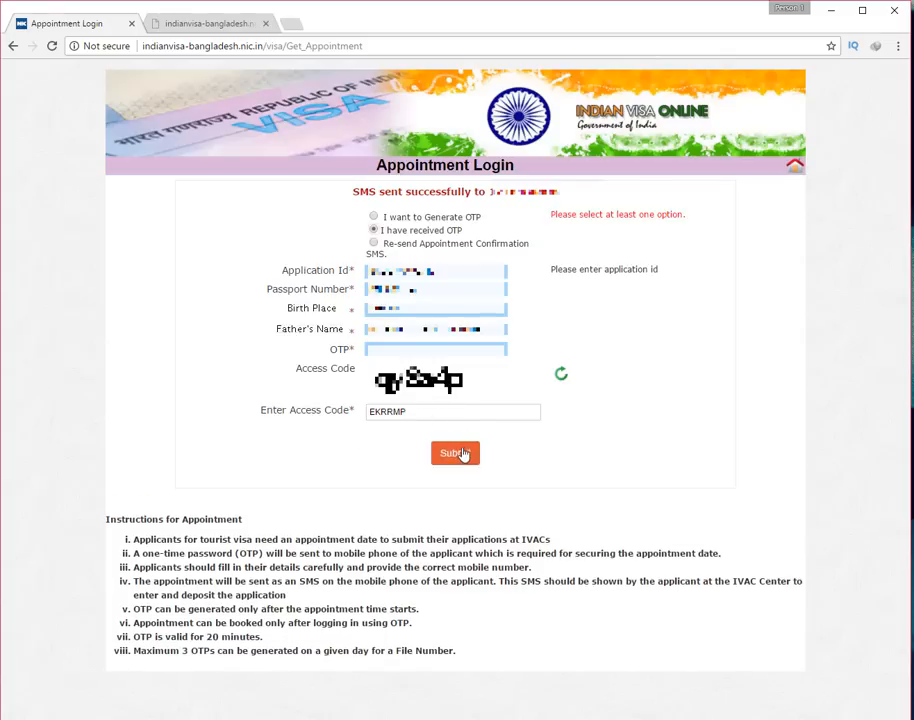
left_click(458, 456)
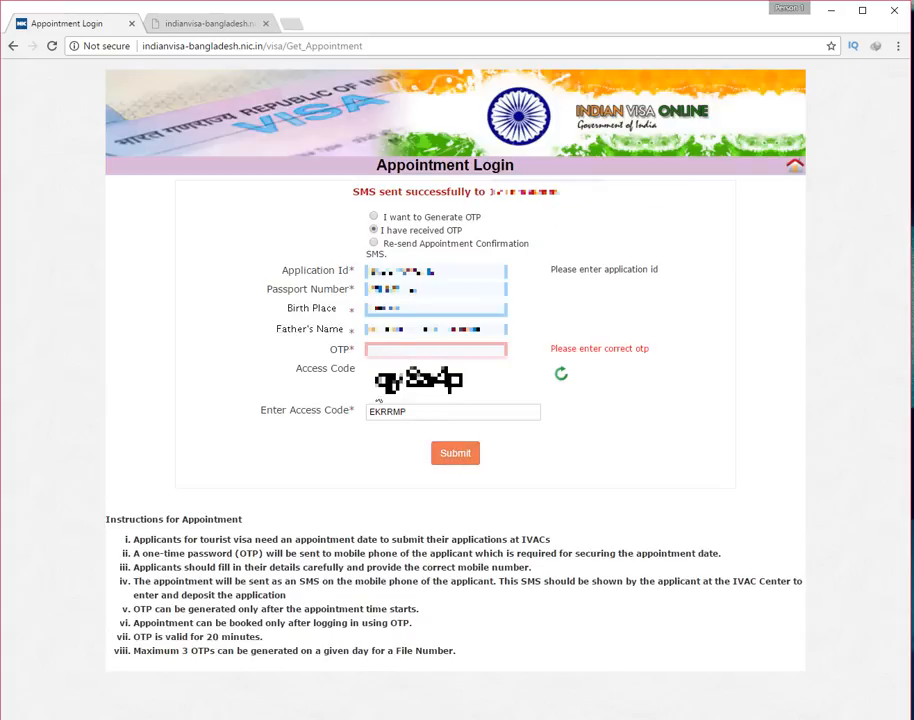
Move the OTP from the Access Code box into the OTP field, enter the captcha access code, and submit
left_click(436, 349)
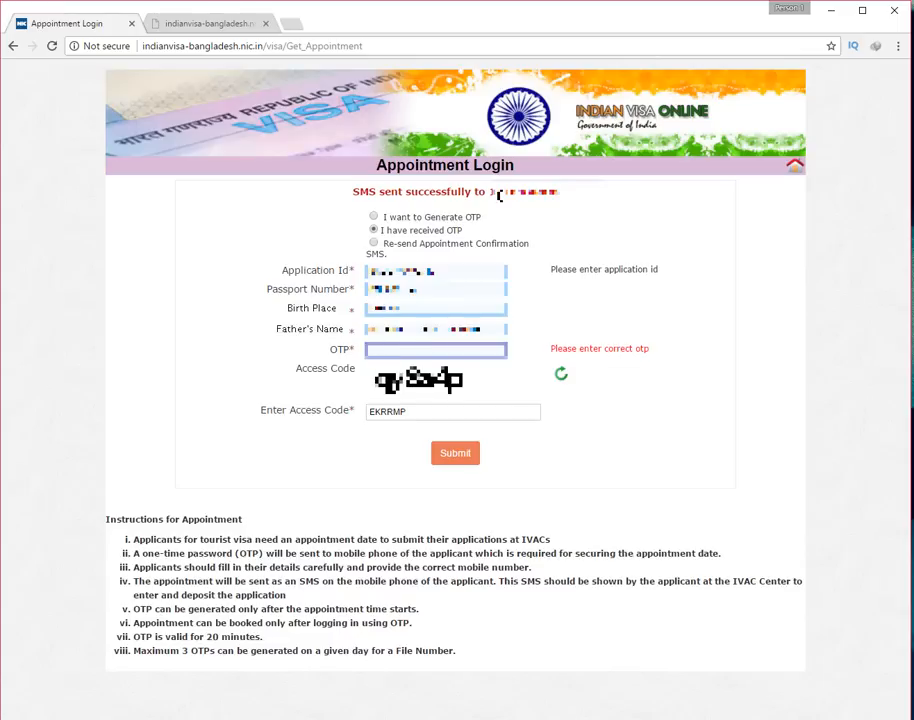
left_click(393, 418)
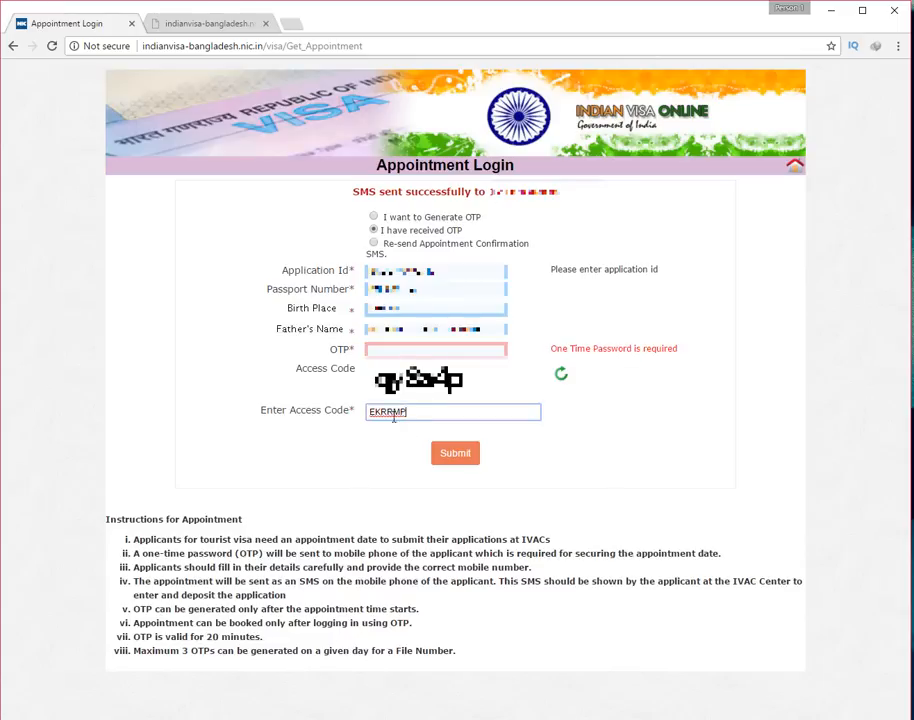
double_click(393, 418)
right_click(372, 417)
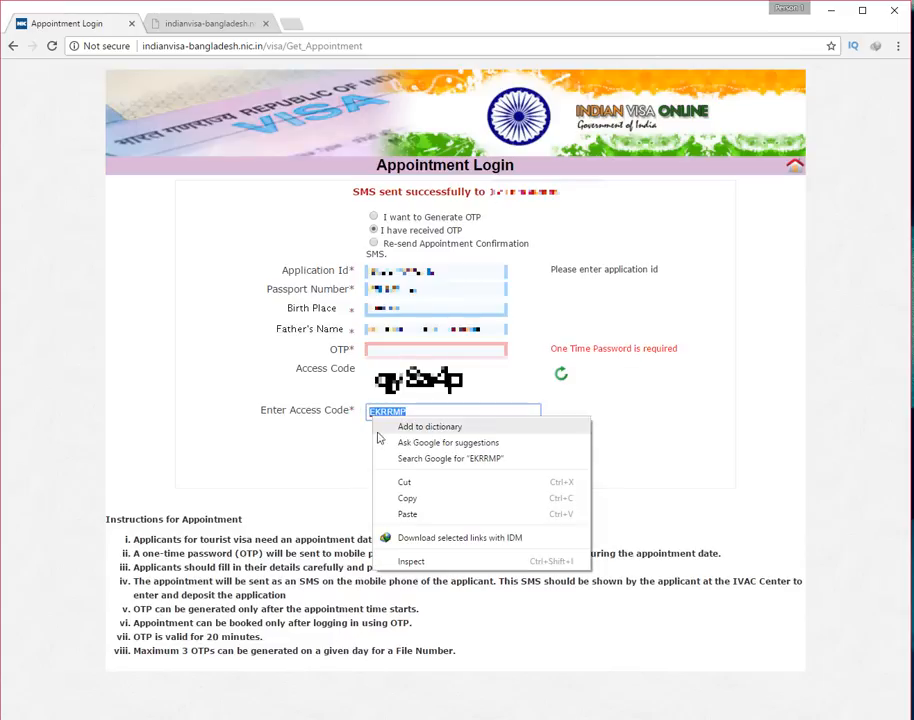
left_click(403, 482)
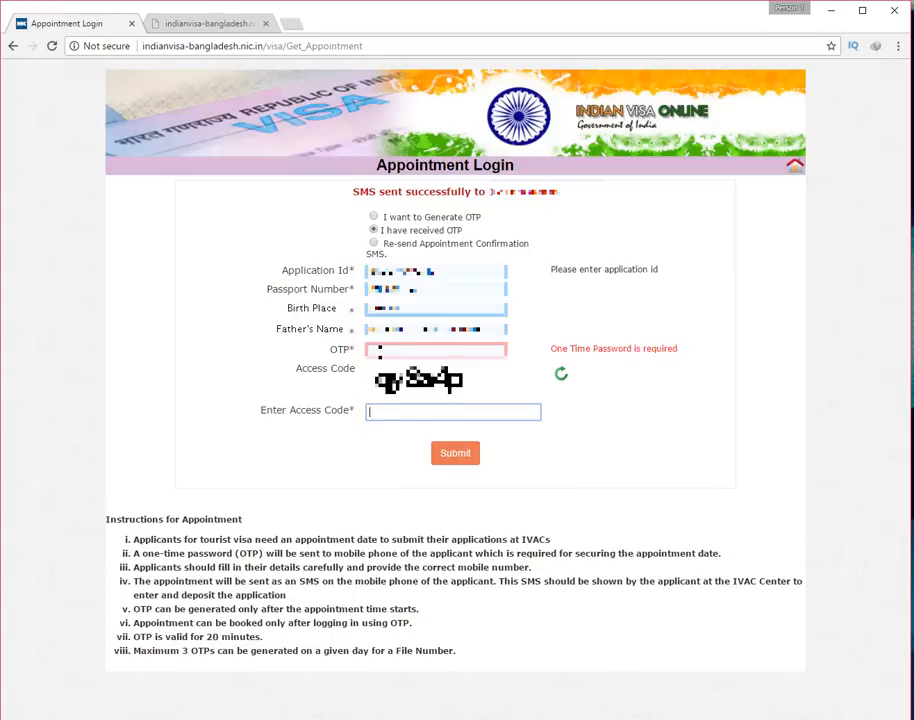
right_click(379, 350)
left_click(412, 434)
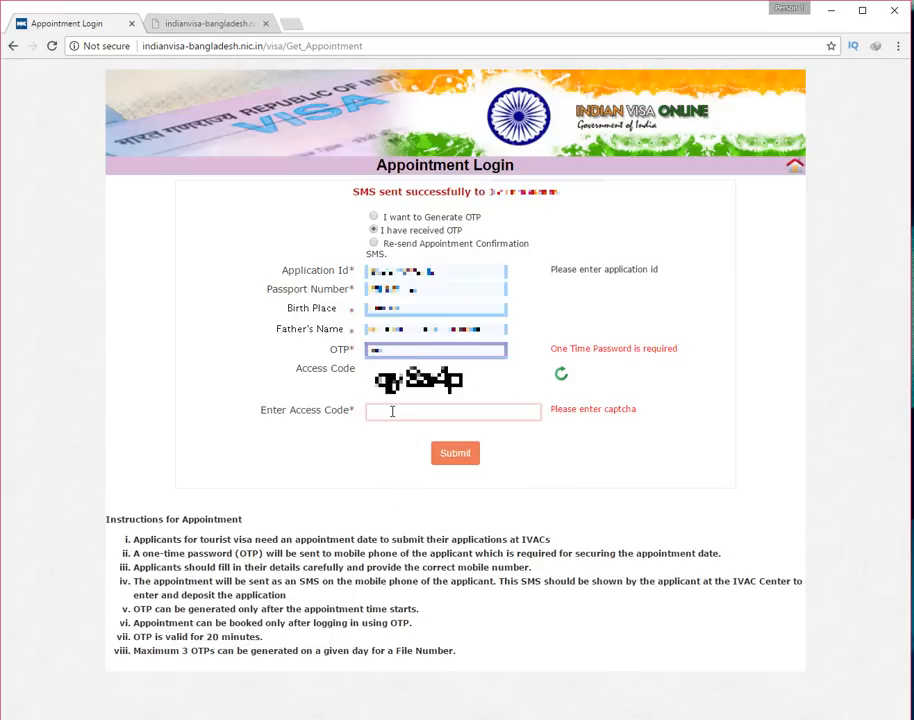
left_click(392, 411)
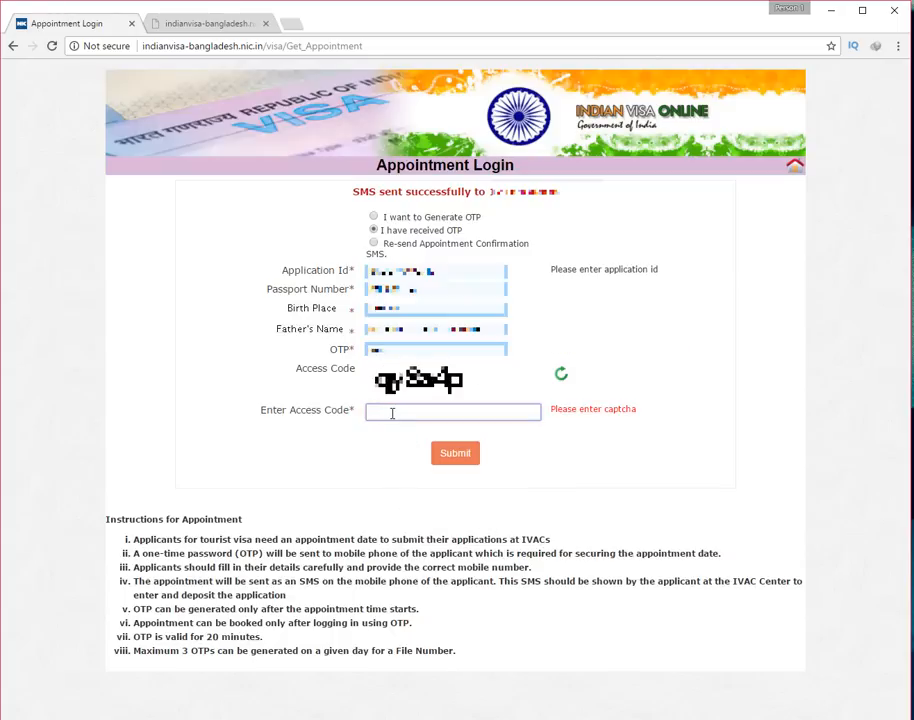
type("qy8a4p")
left_click(450, 455)
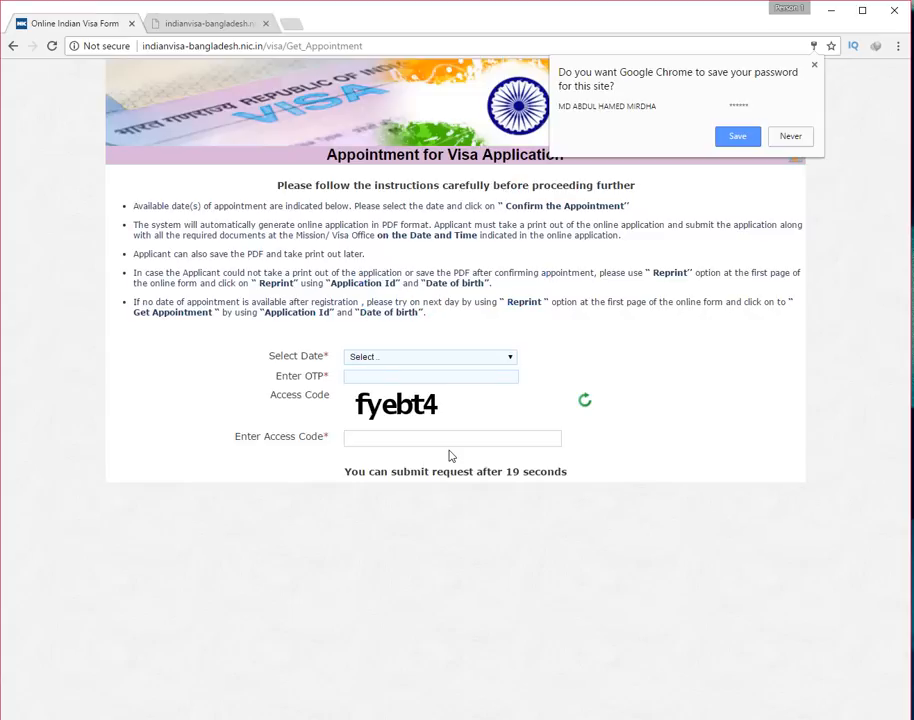
Choose 11/05/2017 as the appointment date
left_click(753, 143)
left_click(428, 362)
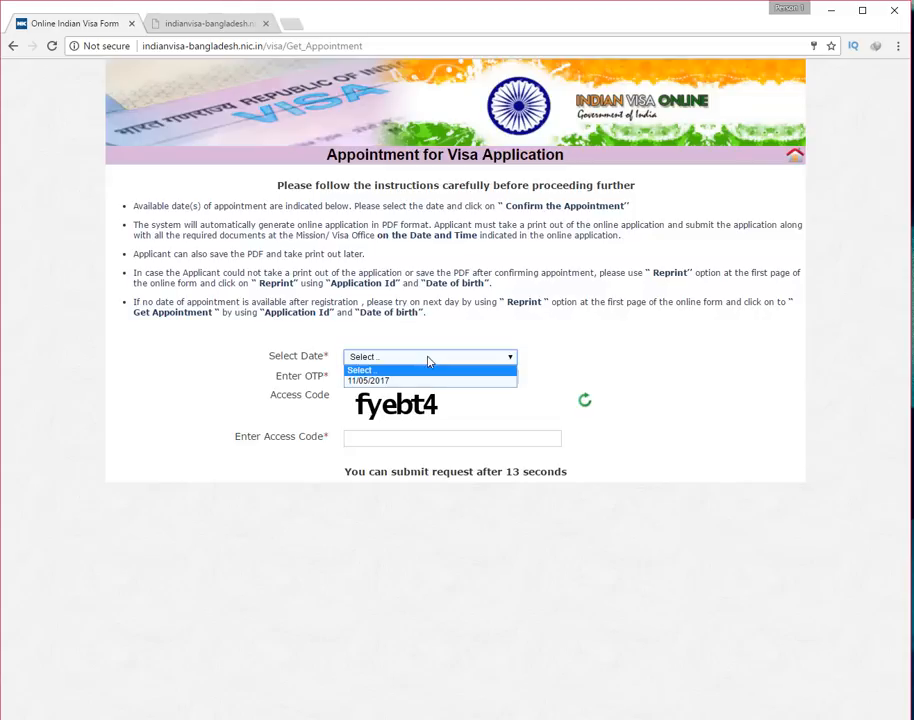
left_click(431, 380)
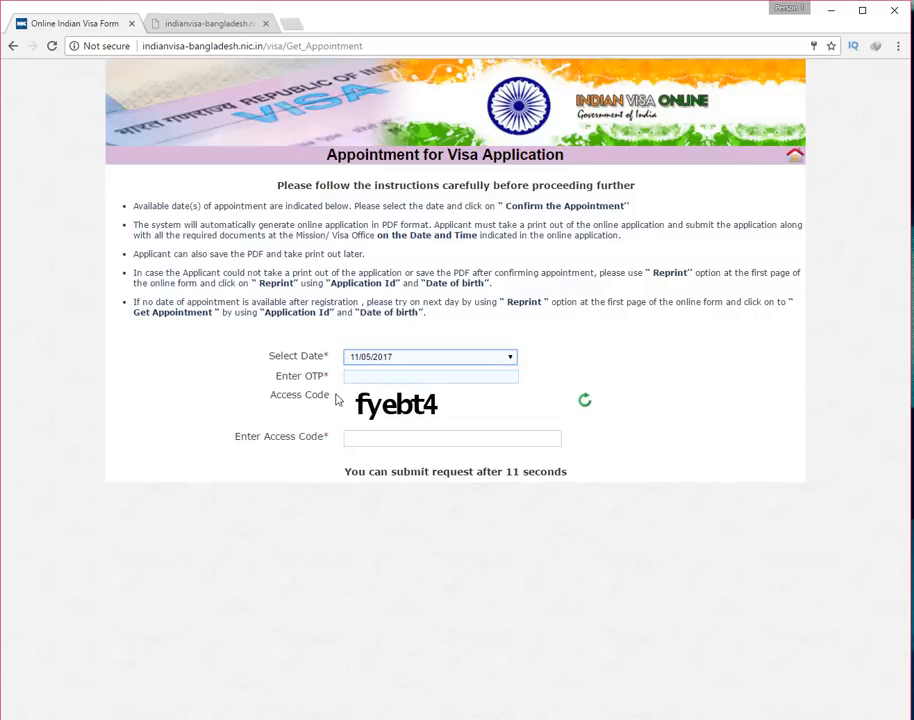
Paste the OTP, enter the captcha access code, and confirm the appointment
left_click(368, 376)
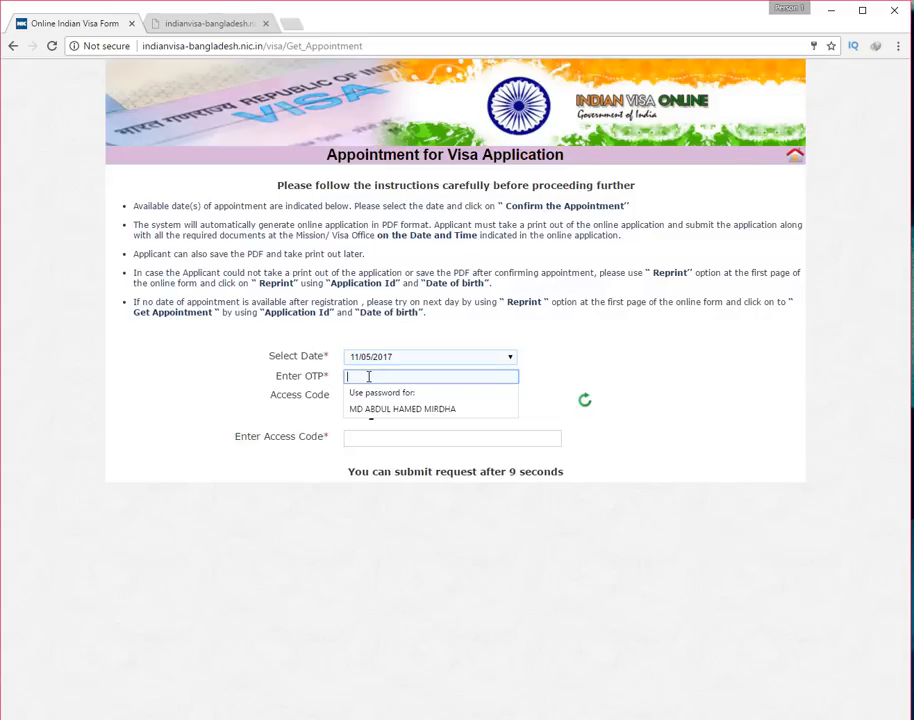
left_click(320, 394)
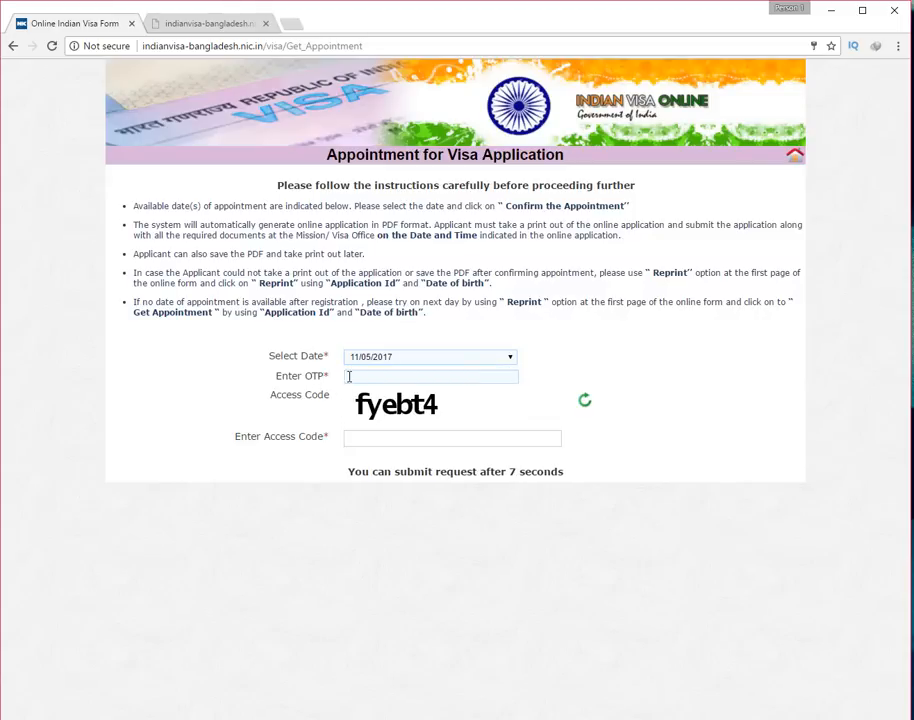
left_click(368, 377)
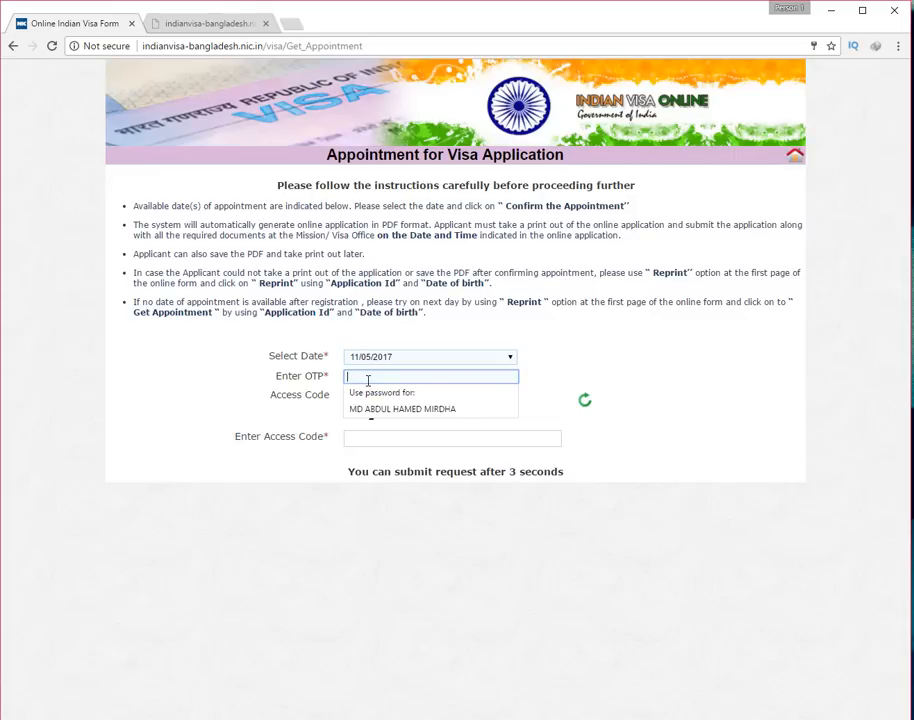
key("ctrl+v")
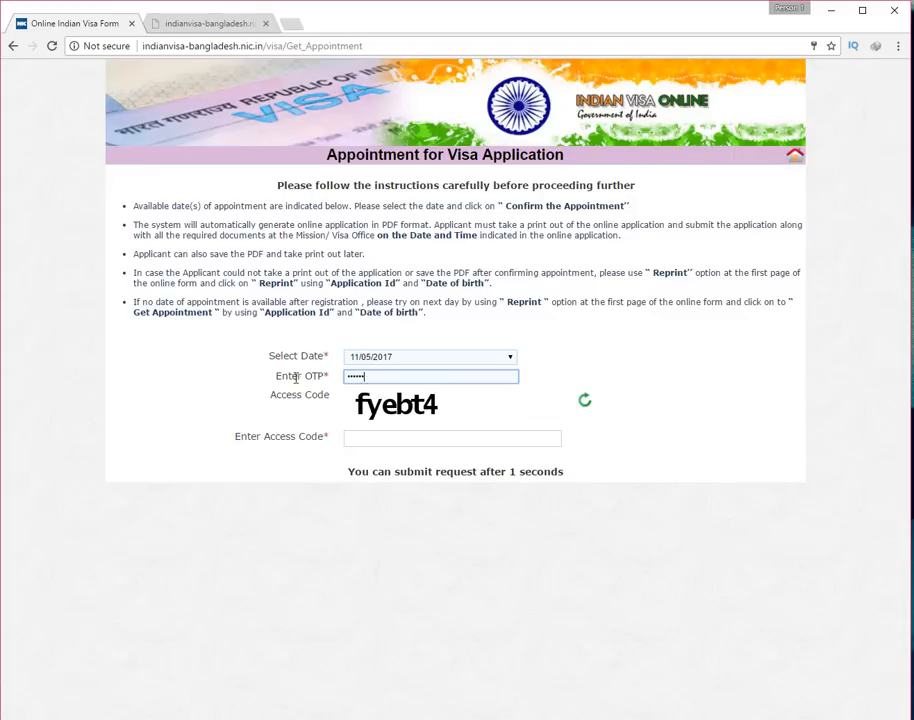
left_click(367, 438)
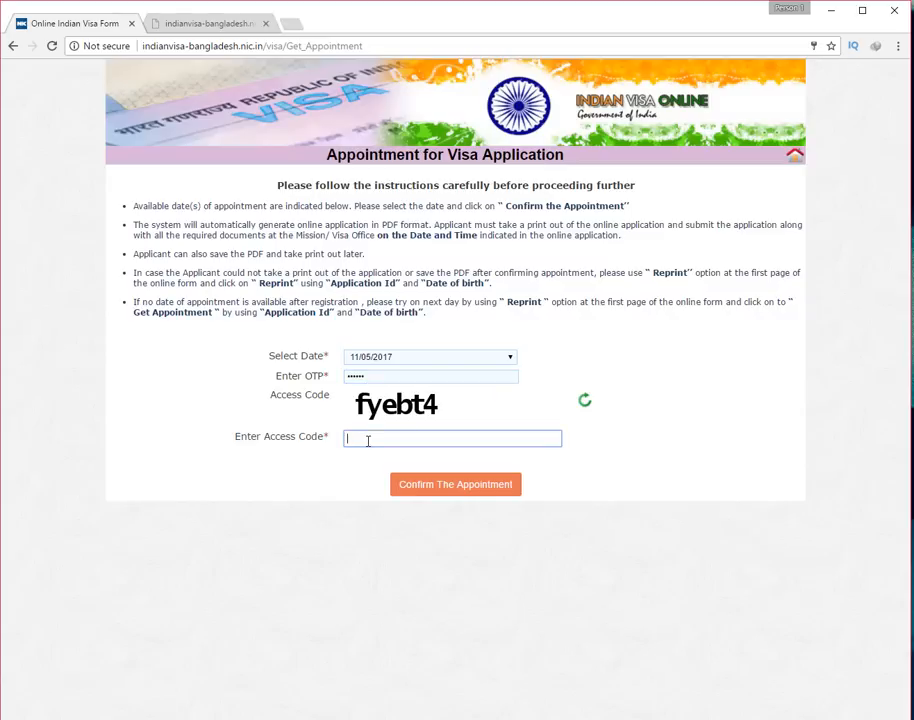
type("fyebt4")
left_click(452, 487)
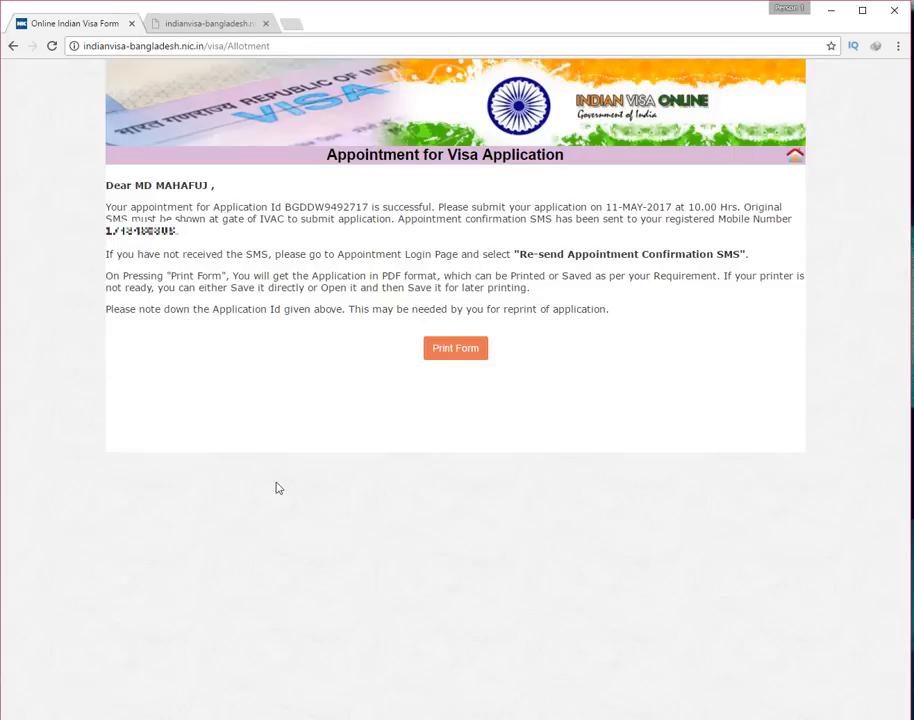
left_click(455, 350)
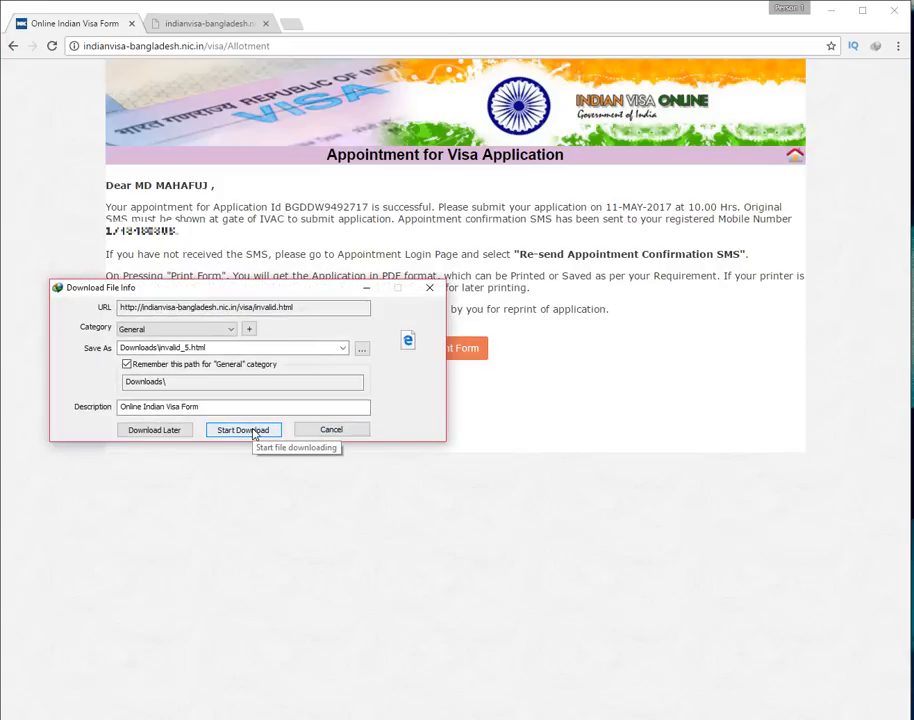
left_click(219, 331)
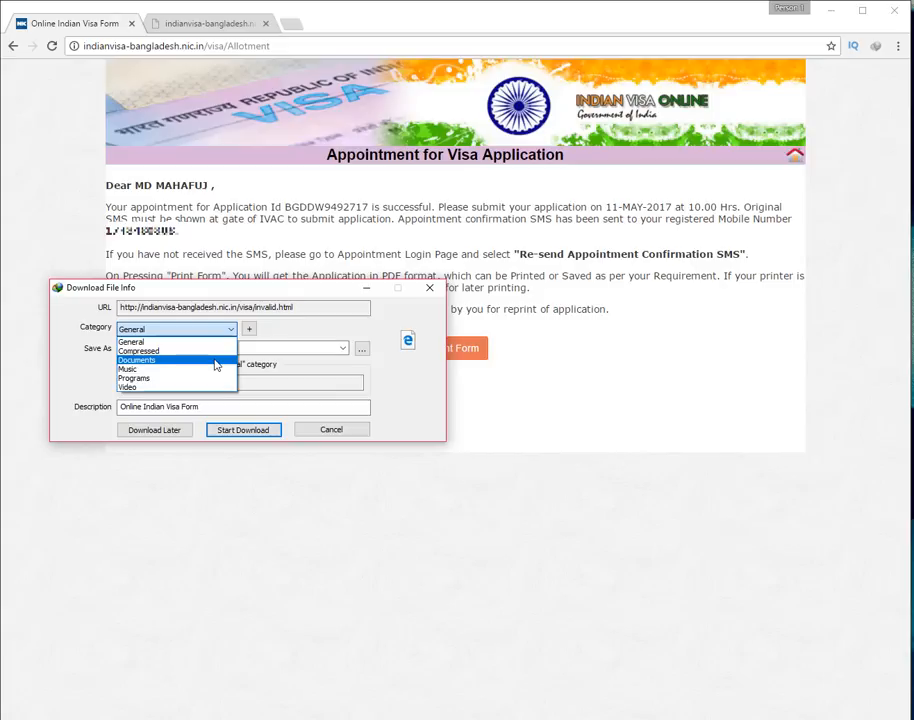
left_click(214, 361)
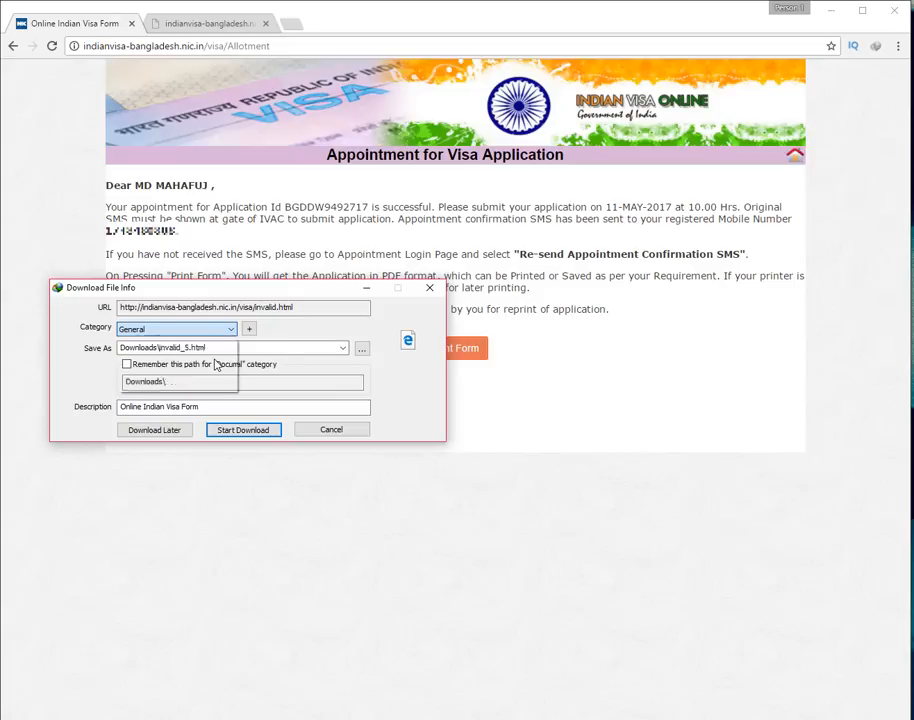
left_click(260, 436)
left_click(375, 452)
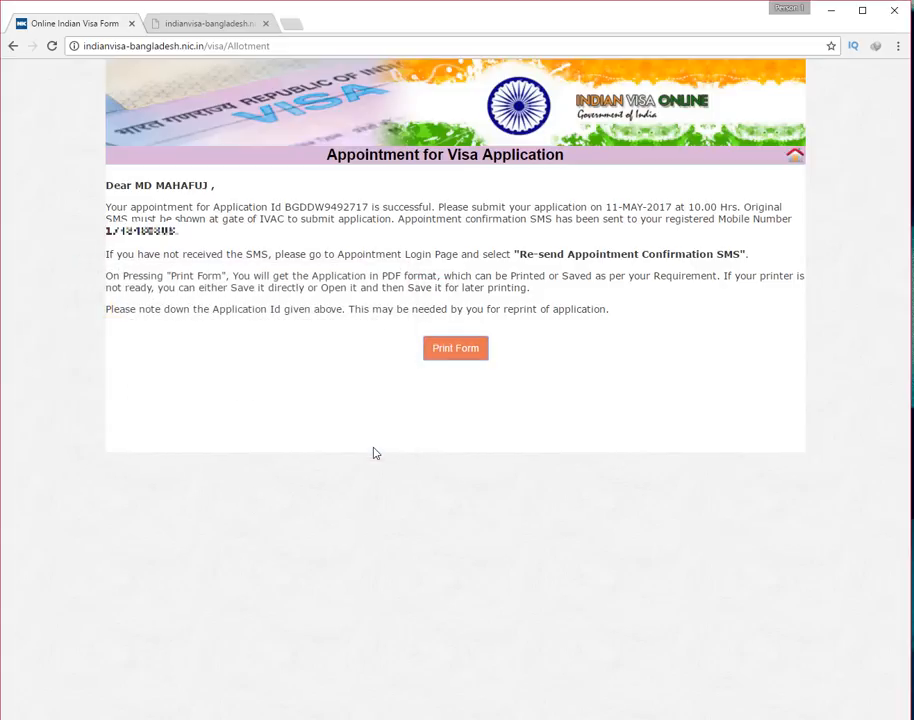